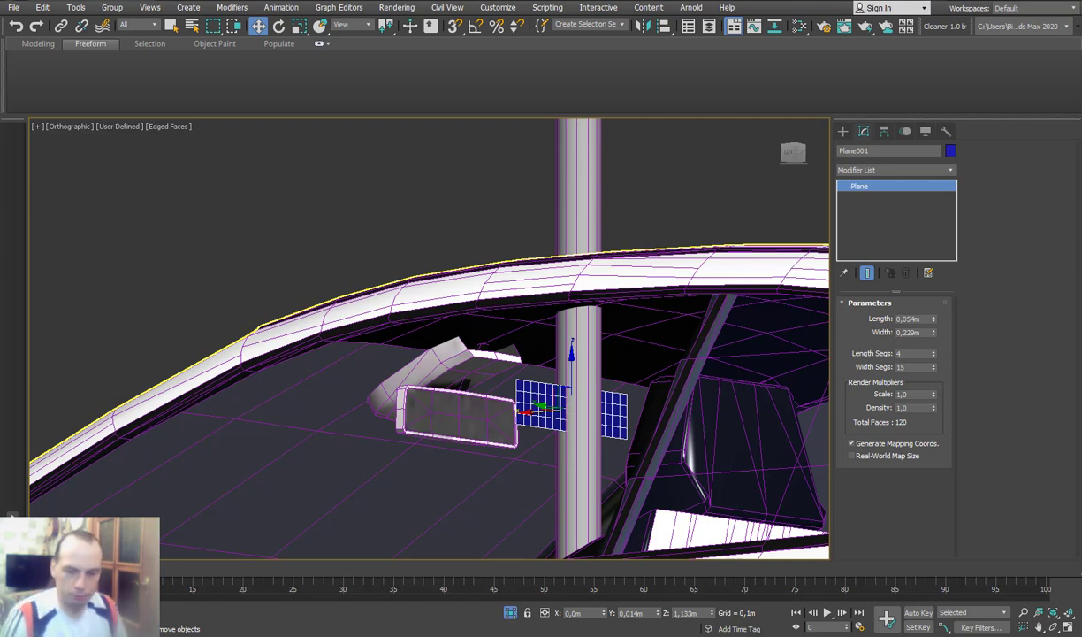
Select the car body mesh DrawCall_1221, then return to the MyProject2 Unreal Editor.
{"action": "right_click", "coordinate": [537, 457]}
{"action": "left_click", "coordinate": [486, 488]}
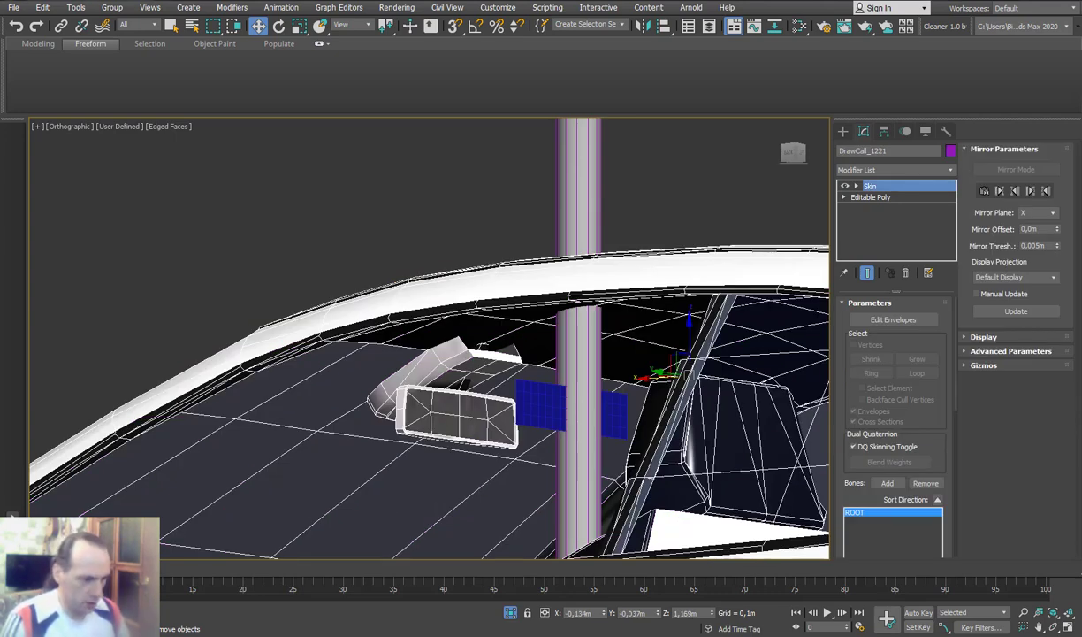
{"action": "left_click", "coordinate": [466, 581]}
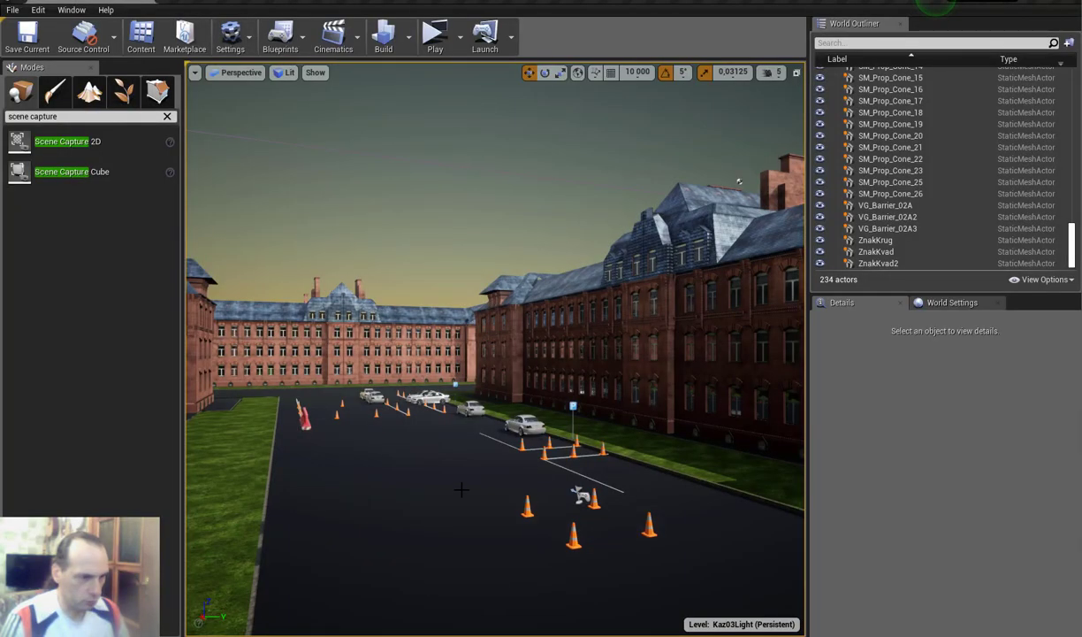
Run a Standalone Game preview, cycle the cockpit, overhead and chase cameras, then stop it.
{"action": "left_click", "coordinate": [433, 35]}
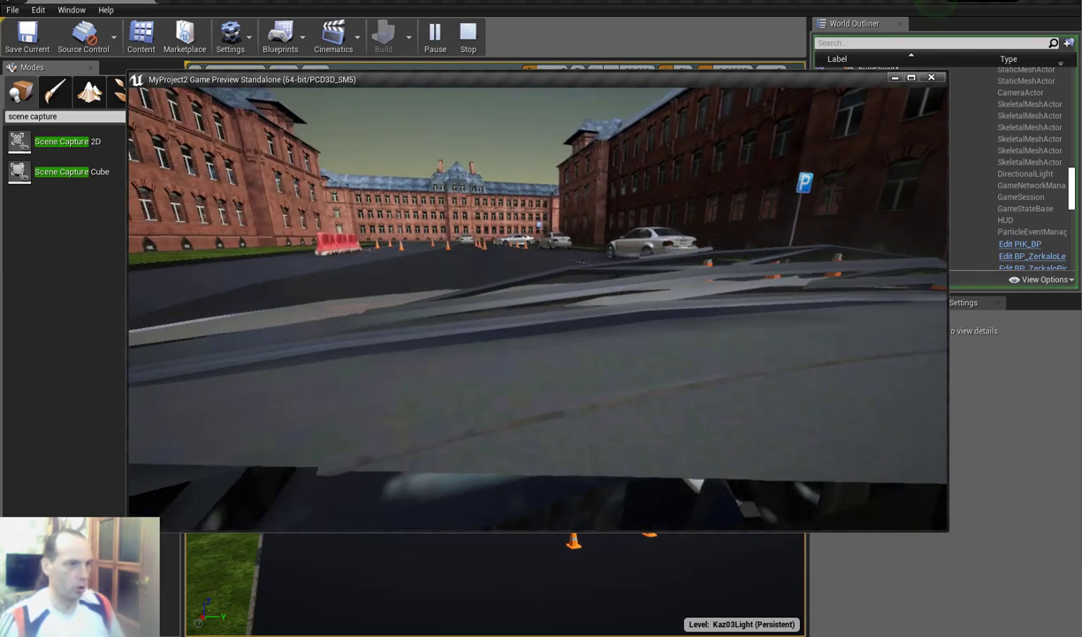
{"action": "key", "text": "Tab"}
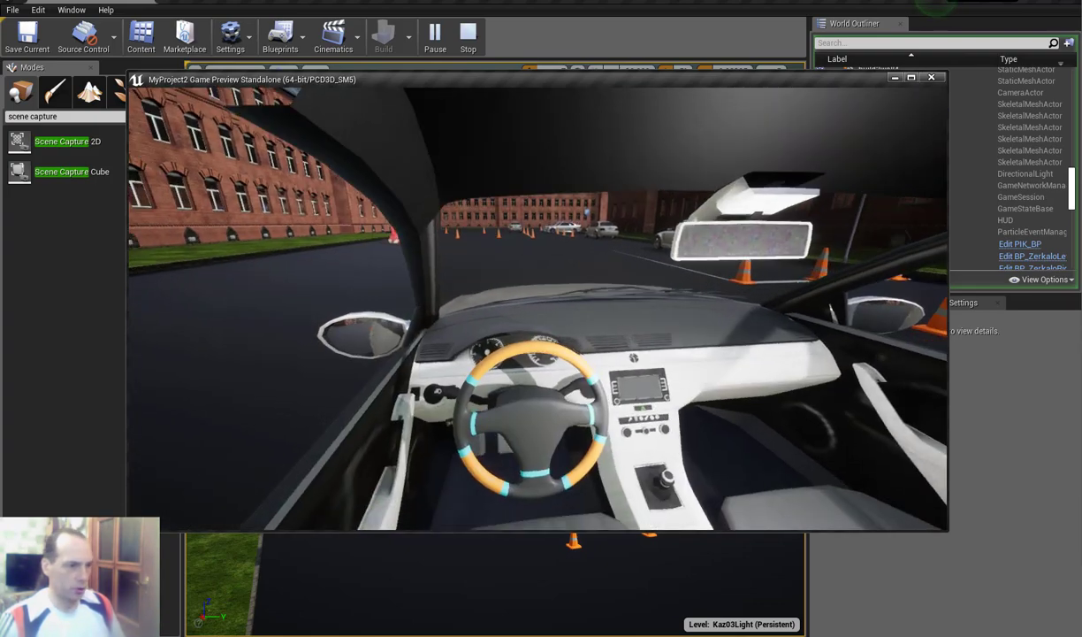
{"action": "key", "text": "Tab"}
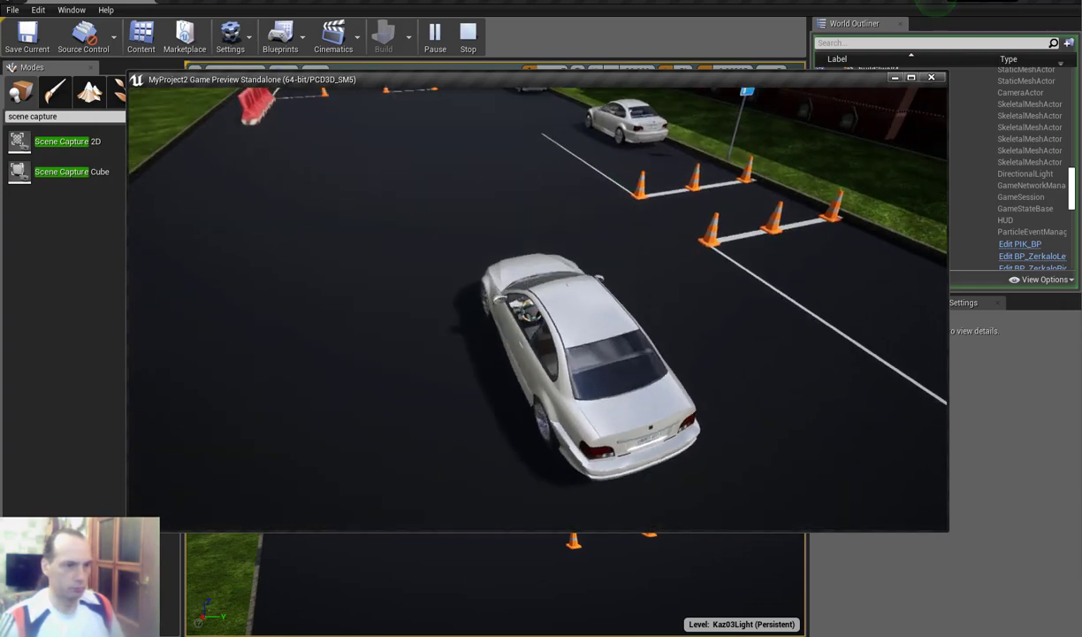
{"action": "key", "text": "Tab"}
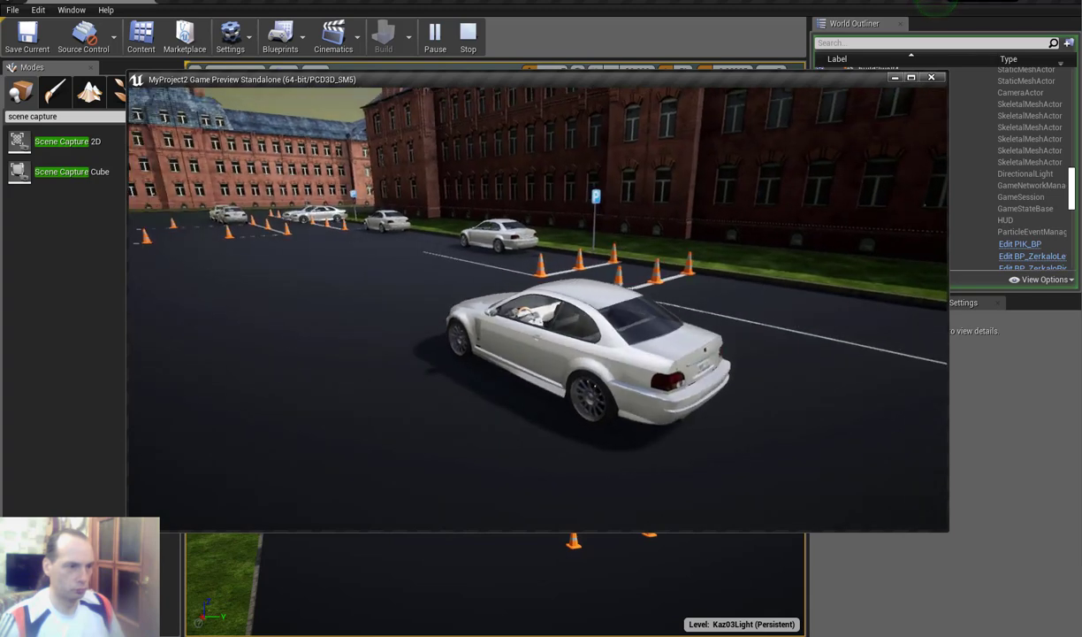
{"action": "key", "text": "Escape"}
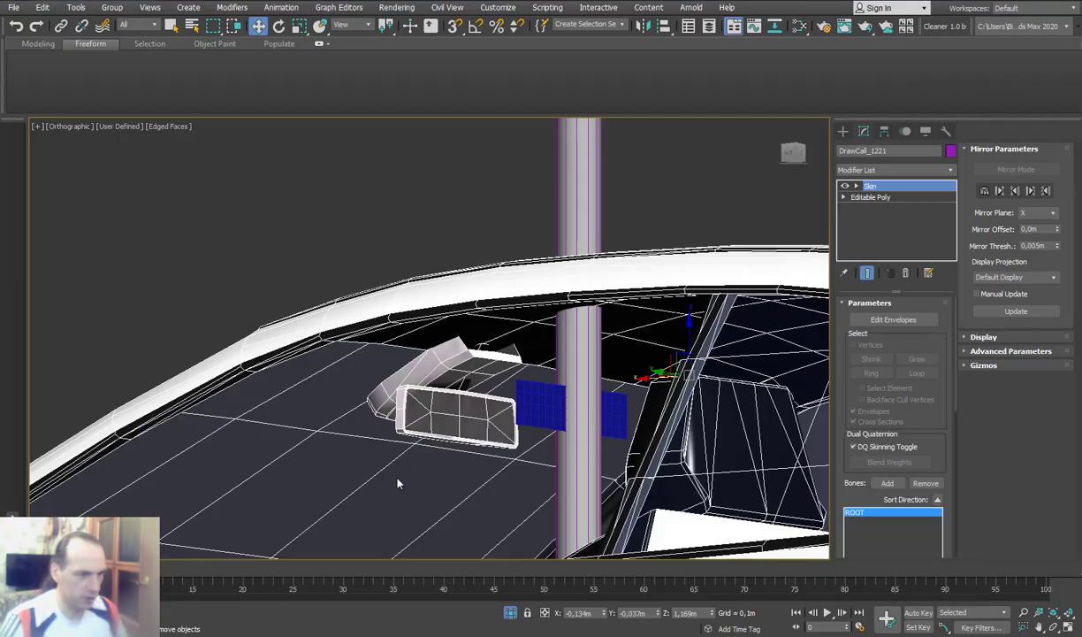
Hide both sign poles in front of the mirror with Hide Selection.
{"action": "middle_click_drag", "start_coordinate": [475, 406], "coordinate": [468, 411], "text": "alt"}
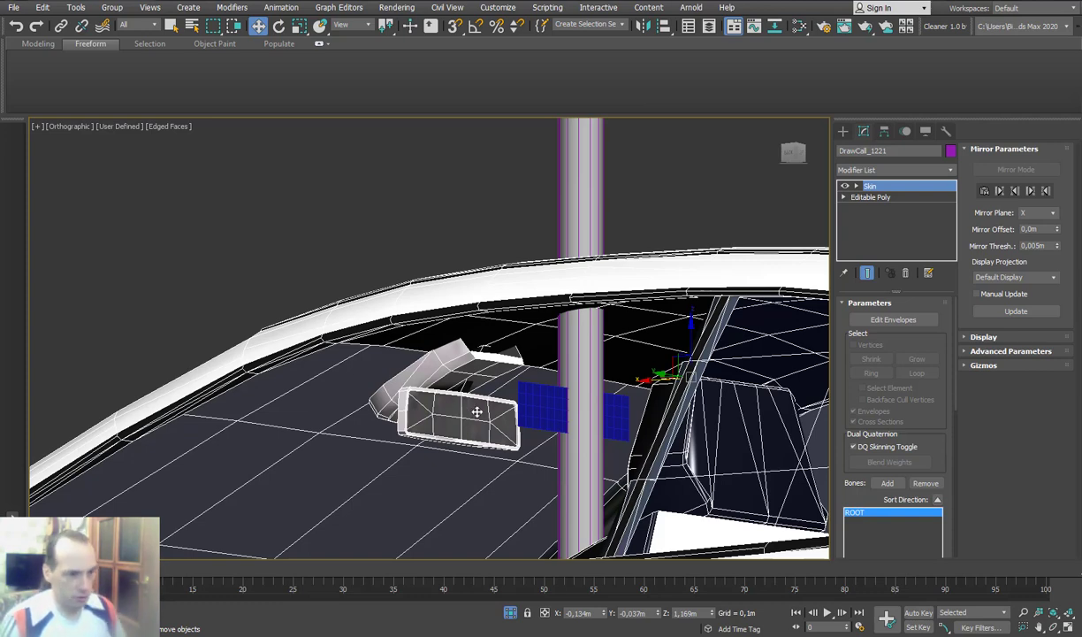
{"action": "left_click", "coordinate": [548, 409]}
{"action": "scroll", "coordinate": [541, 433], "scroll_direction": "up", "scroll_amount": 3}
{"action": "middle_click_drag", "start_coordinate": [541, 434], "coordinate": [543, 432], "text": "alt"}
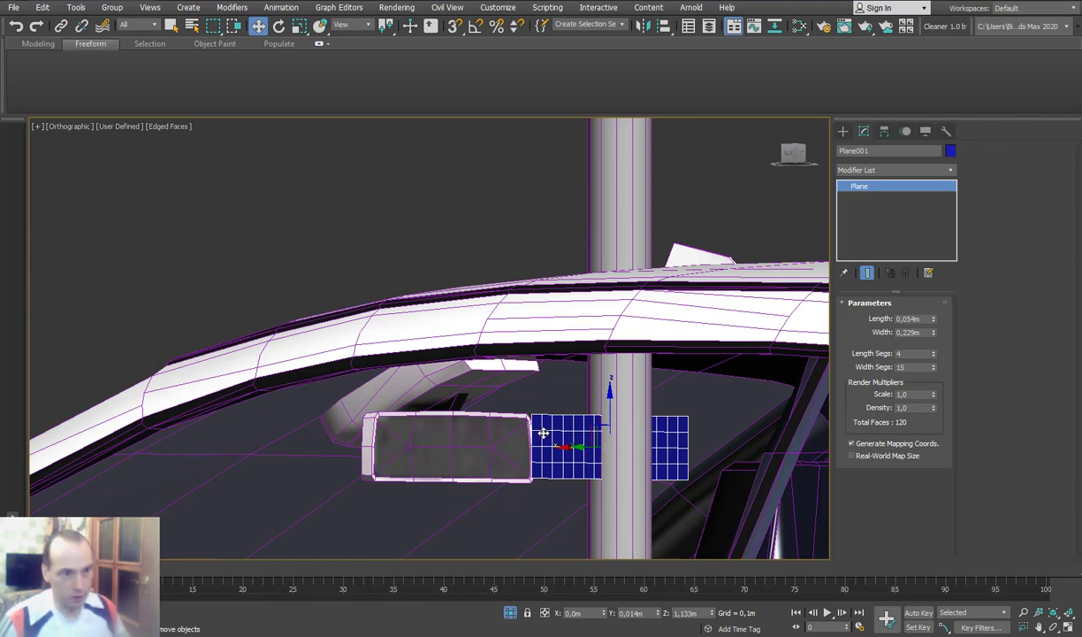
{"action": "scroll", "coordinate": [452, 459], "scroll_direction": "down", "scroll_amount": 10}
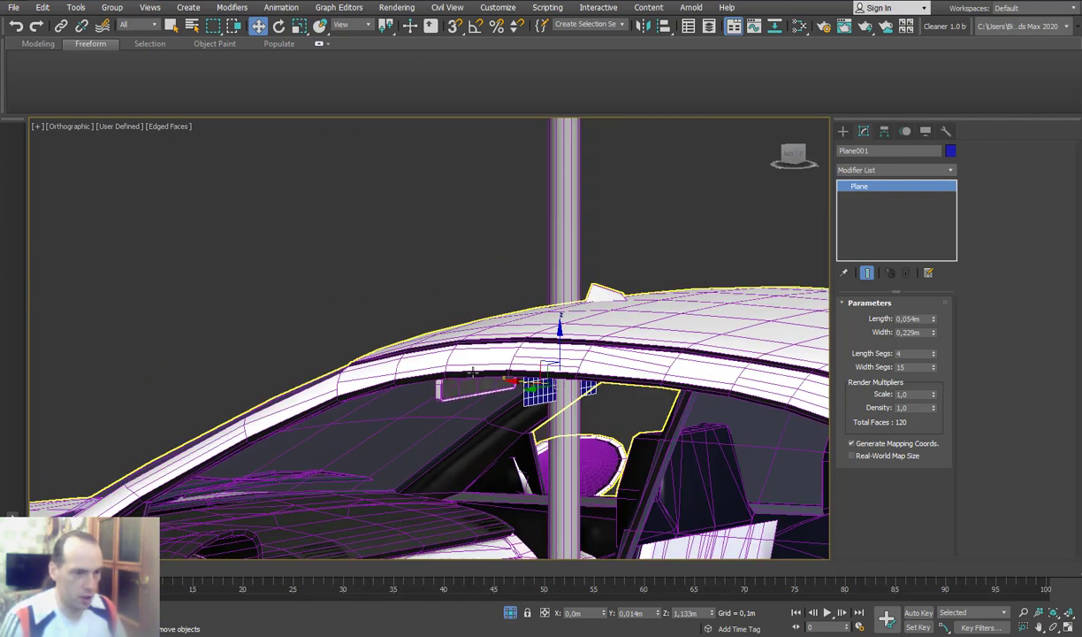
{"action": "left_click", "coordinate": [488, 283]}
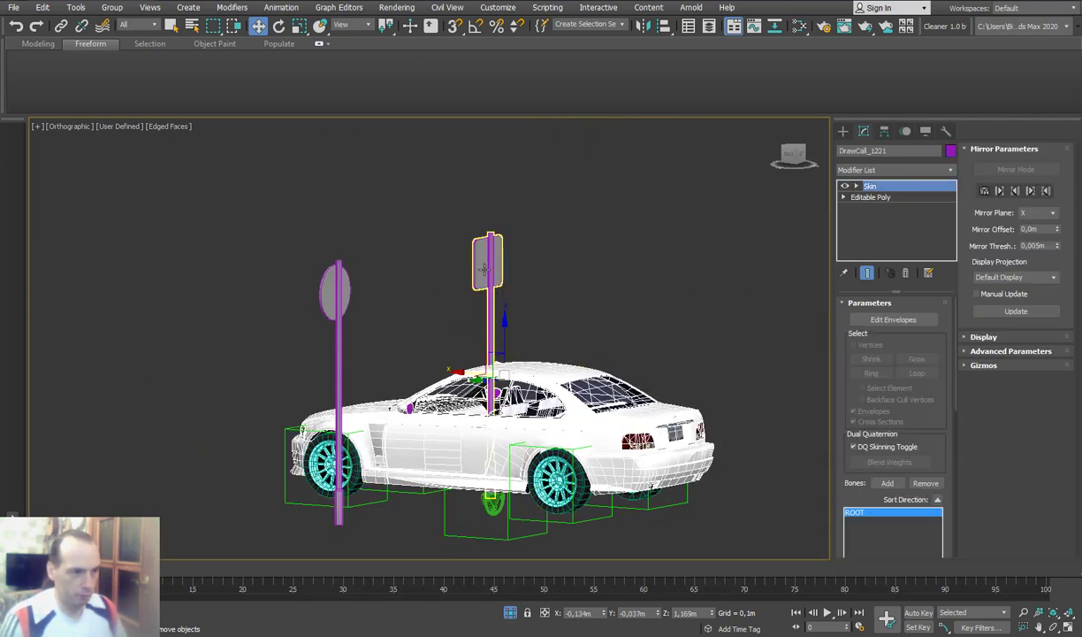
{"action": "left_click", "coordinate": [336, 292], "text": "ctrl"}
{"action": "right_click", "coordinate": [339, 285]}
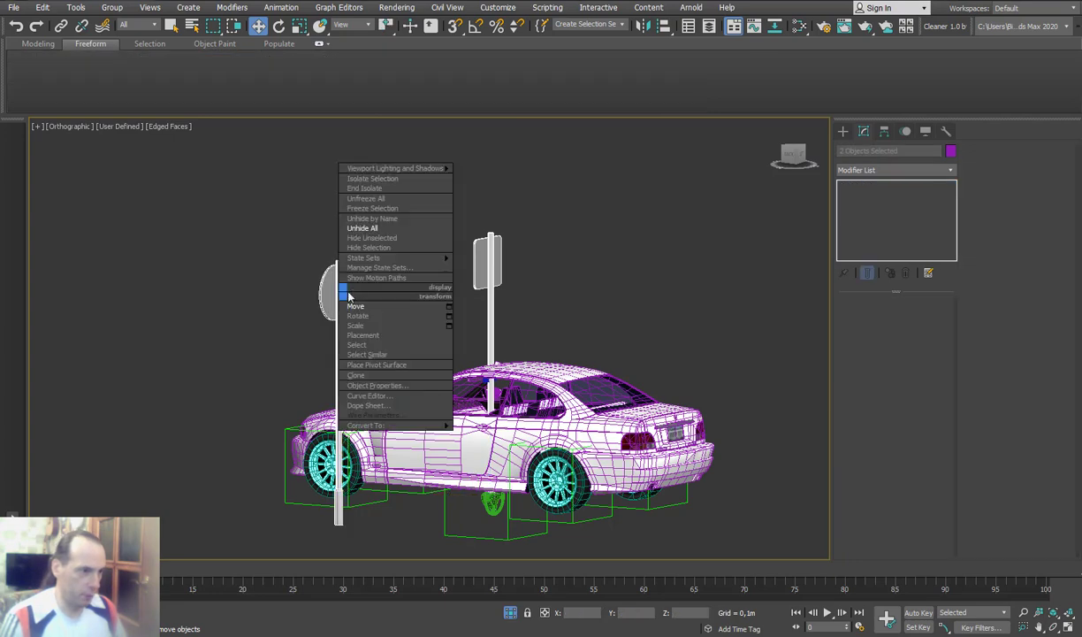
{"action": "left_click", "coordinate": [380, 237]}
Select the small blue plane Plane001 near the windshield.
{"action": "scroll", "coordinate": [511, 389], "scroll_direction": "up", "scroll_amount": 3}
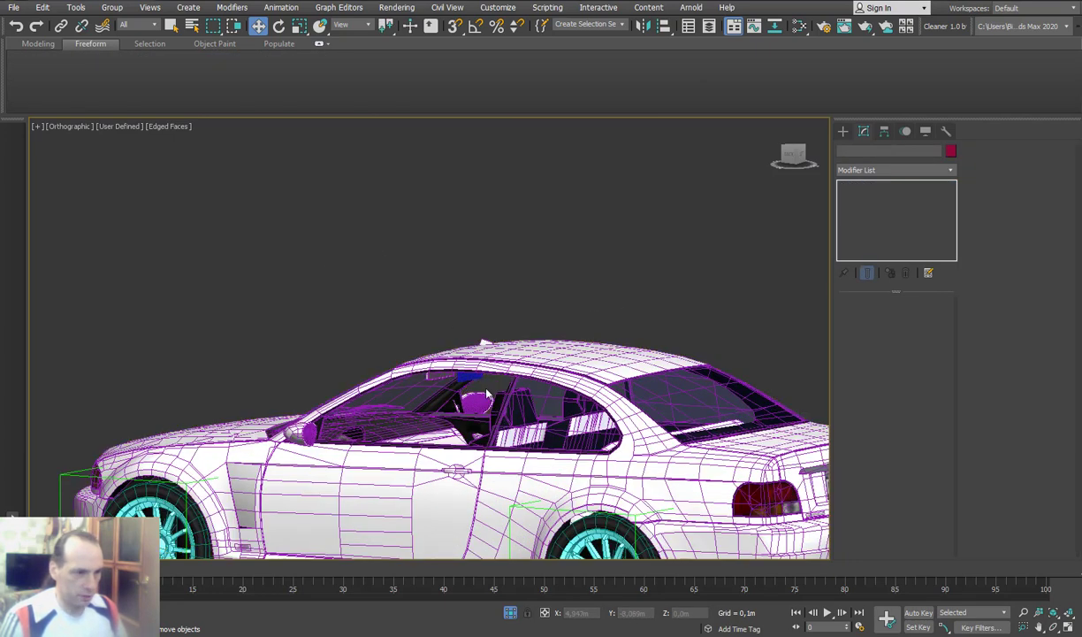
{"action": "scroll", "coordinate": [487, 381], "scroll_direction": "up", "scroll_amount": 2}
{"action": "left_click", "coordinate": [473, 372]}
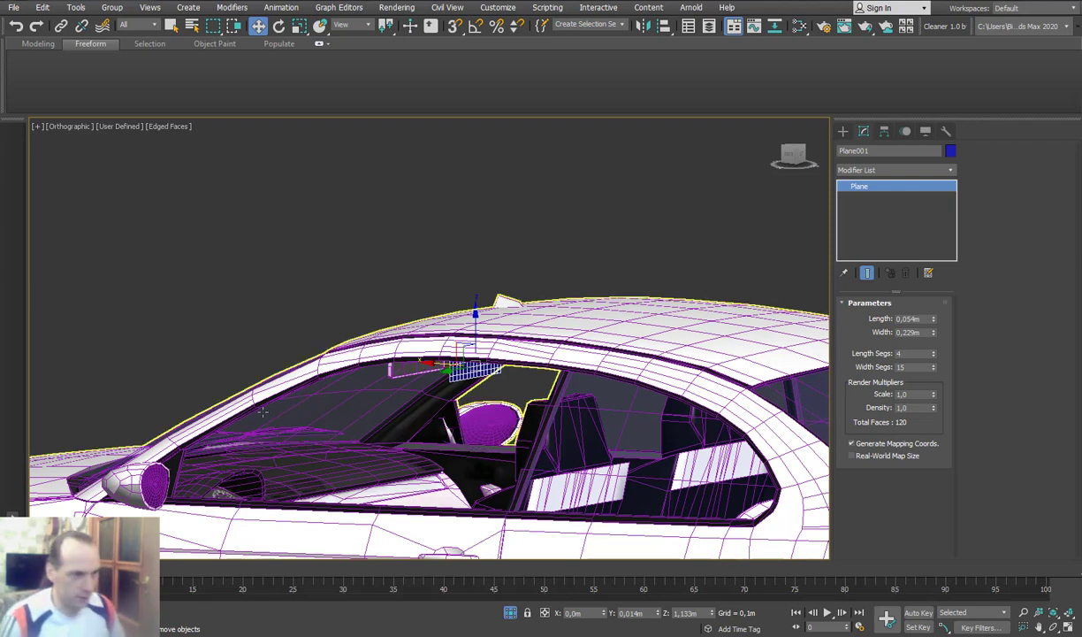
{"action": "middle_click_drag", "start_coordinate": [487, 422], "coordinate": [478, 362], "text": "alt"}
{"action": "scroll", "coordinate": [477, 362], "scroll_direction": "up", "scroll_amount": 4}
{"action": "key", "text": "shift+z"}
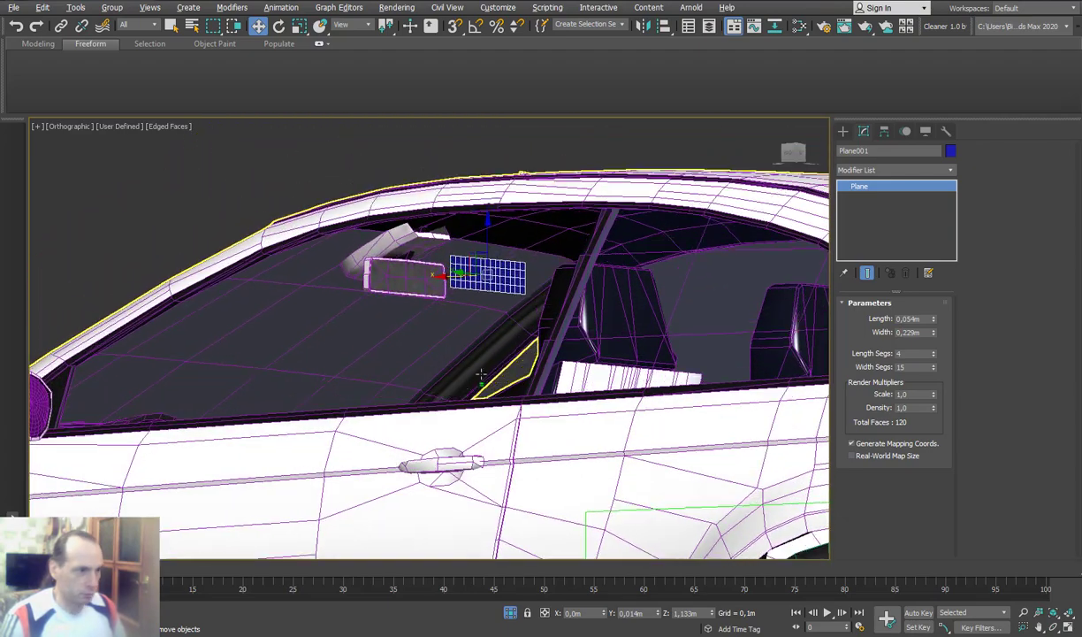
{"action": "key", "text": "shift+z"}
{"action": "key", "text": "shift+z"}
{"action": "key", "text": "shift+z"}
{"action": "key", "text": "shift+z"}
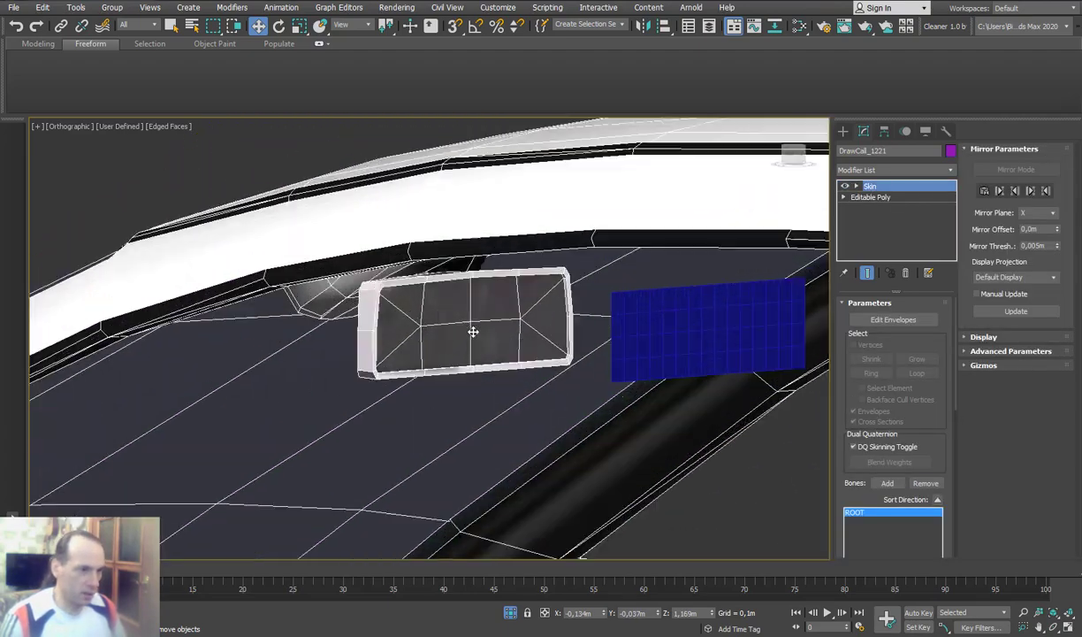
{"action": "key", "text": "shift+z"}
{"action": "left_click", "coordinate": [565, 321]}
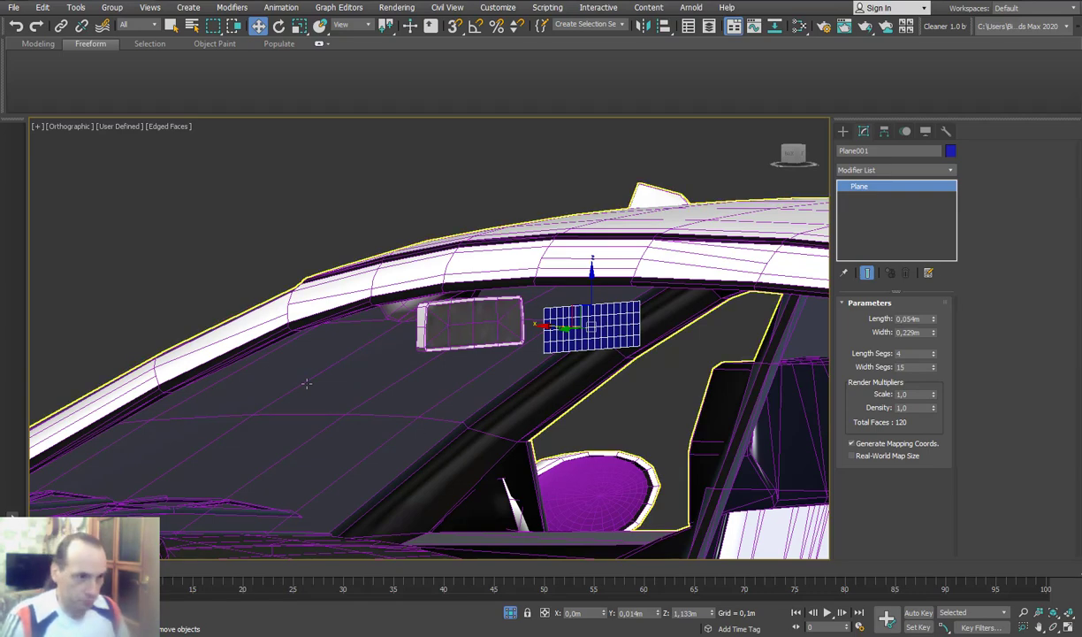
Move Plane001 over the rear-view mirror face and isolate it.
{"action": "mouse_move", "coordinate": [462, 430]}
{"action": "middle_mouse_down", "text": "alt"}
{"action": "mouse_move", "coordinate": [572, 367]}
{"action": "mouse_move", "coordinate": [597, 314]}
{"action": "mouse_move", "coordinate": [635, 314]}
{"action": "mouse_move", "coordinate": [586, 336]}
{"action": "mouse_move", "coordinate": [566, 310]}
{"action": "mouse_move", "coordinate": [609, 370]}
{"action": "mouse_move", "coordinate": [602, 363]}
{"action": "middle_mouse_up", "text": "alt"}
{"action": "left_click_drag", "start_coordinate": [516, 284], "coordinate": [358, 282]}
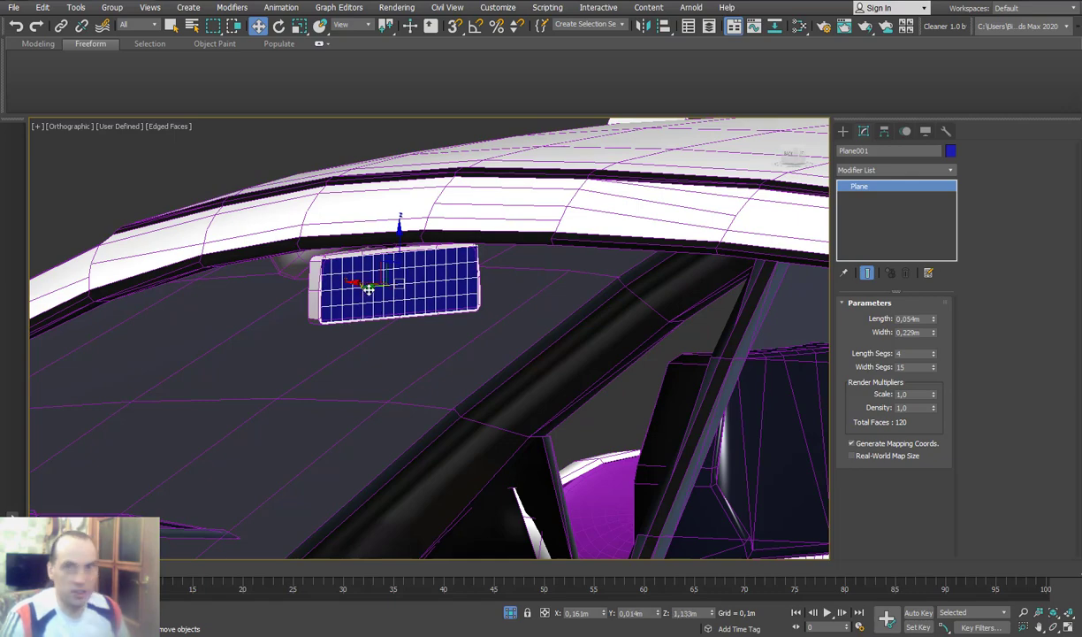
{"action": "scroll", "coordinate": [485, 326], "scroll_direction": "up", "scroll_amount": 2}
{"action": "mouse_move", "coordinate": [485, 327]}
{"action": "middle_mouse_down", "text": "alt"}
{"action": "mouse_move", "coordinate": [483, 302]}
{"action": "mouse_move", "coordinate": [501, 318]}
{"action": "mouse_move", "coordinate": [357, 324]}
{"action": "mouse_move", "coordinate": [434, 347]}
{"action": "middle_mouse_up", "text": "alt"}
{"action": "key", "text": "alt+q"}
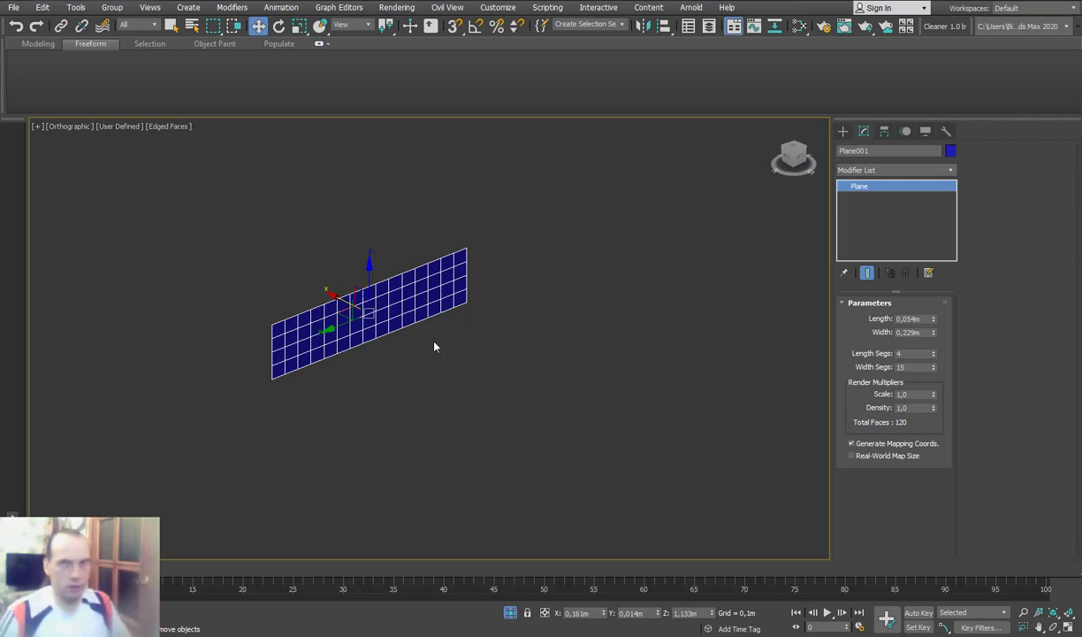
Add a Bend modifier to Plane001 with an 11.5° angle along X.
{"action": "mouse_move", "coordinate": [434, 346]}
{"action": "middle_mouse_down", "text": "alt"}
{"action": "mouse_move", "coordinate": [370, 311]}
{"action": "mouse_move", "coordinate": [419, 300]}
{"action": "mouse_move", "coordinate": [372, 306]}
{"action": "middle_mouse_up", "text": "alt"}
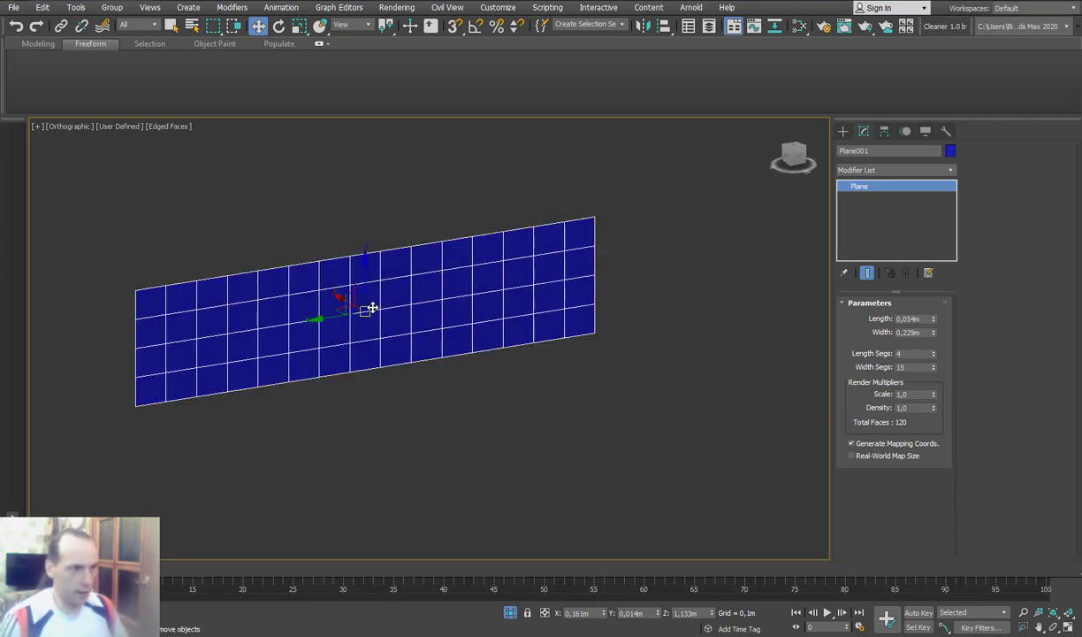
{"action": "mouse_move", "coordinate": [387, 322]}
{"action": "middle_mouse_down", "text": "alt"}
{"action": "mouse_move", "coordinate": [433, 319]}
{"action": "mouse_move", "coordinate": [422, 329]}
{"action": "mouse_move", "coordinate": [445, 320]}
{"action": "mouse_move", "coordinate": [432, 331]}
{"action": "middle_mouse_up", "text": "alt"}
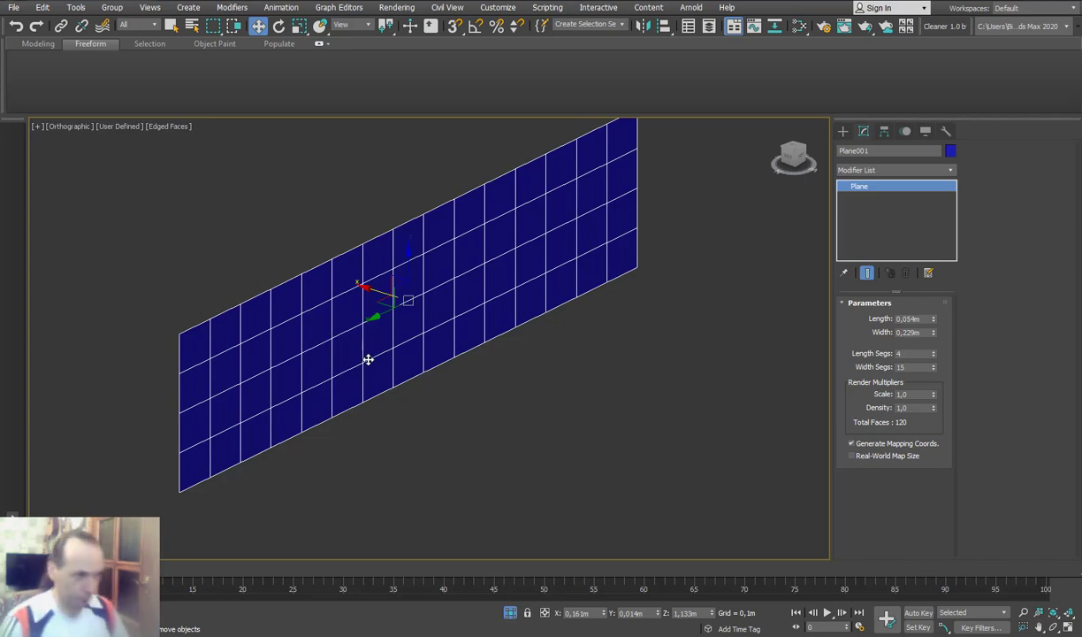
{"action": "left_click", "coordinate": [885, 131]}
{"action": "left_click", "coordinate": [864, 131]}
{"action": "left_click", "coordinate": [897, 169]}
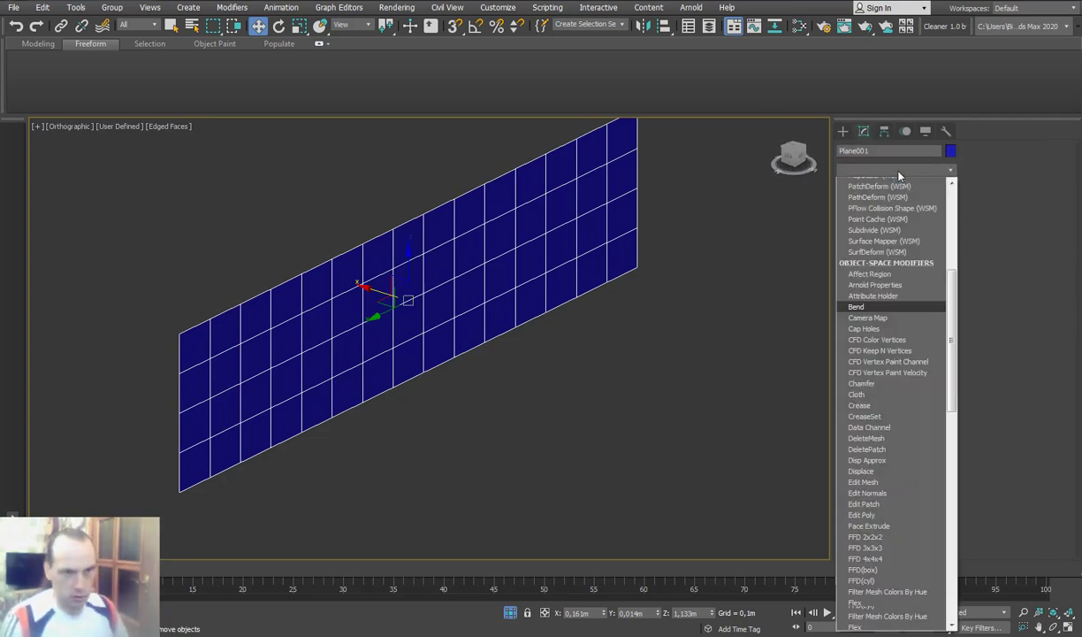
{"action": "left_click", "coordinate": [853, 308]}
{"action": "left_click_drag", "start_coordinate": [928, 327], "coordinate": [927, 345]}
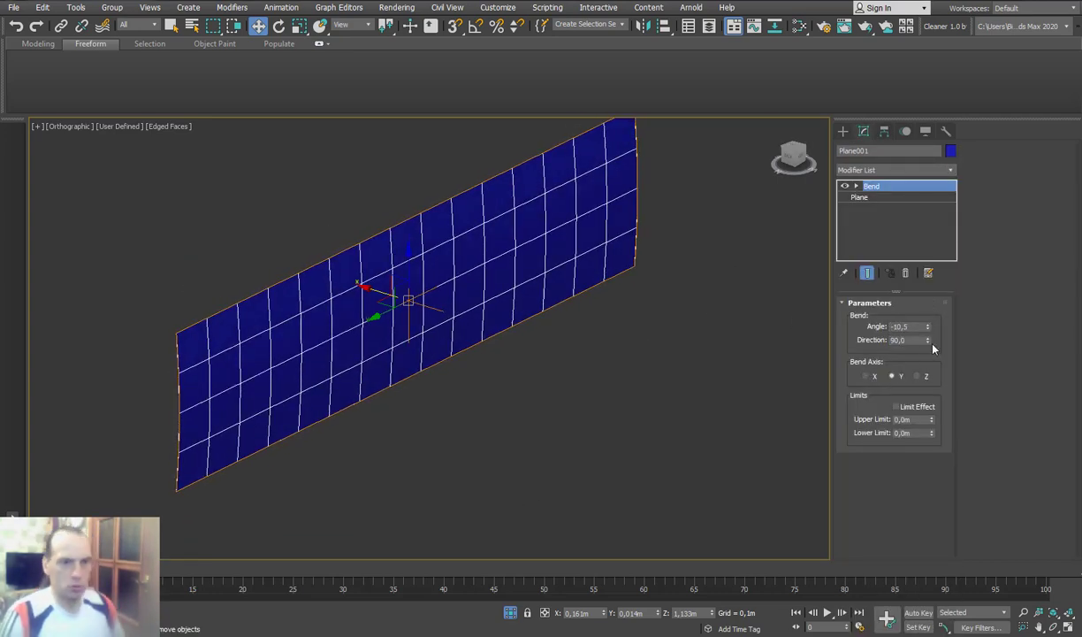
Collapse the bent plane to Editable Poly.
{"action": "right_click", "coordinate": [519, 321]}
{"action": "left_click", "coordinate": [502, 365]}
{"action": "left_click", "coordinate": [915, 169]}
{"action": "left_click", "coordinate": [856, 182]}
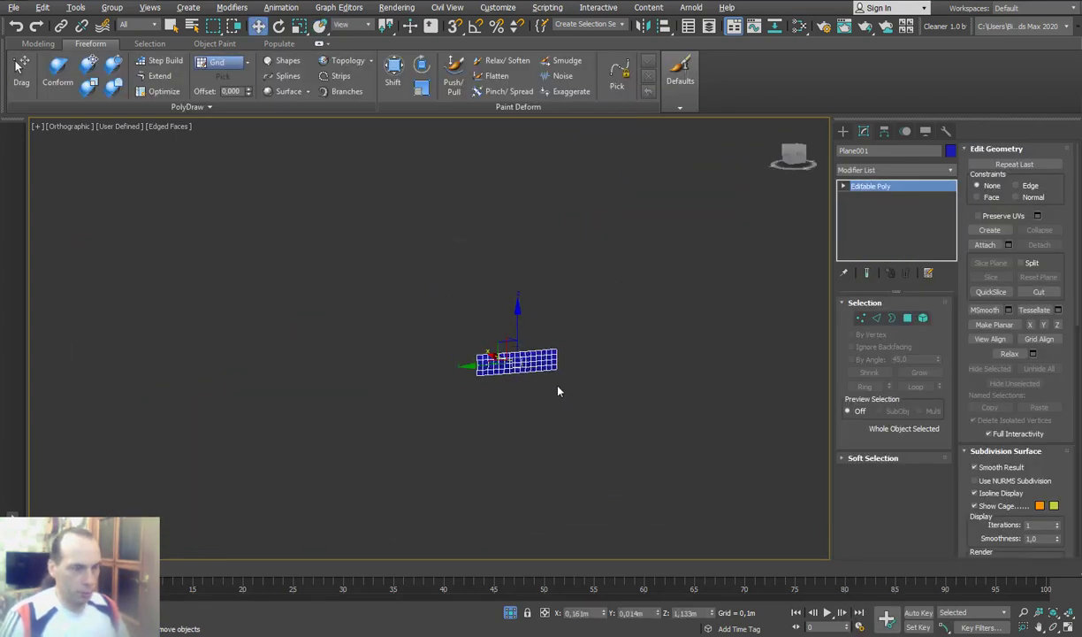
{"action": "scroll", "coordinate": [557, 391], "scroll_direction": "up", "scroll_amount": 3}
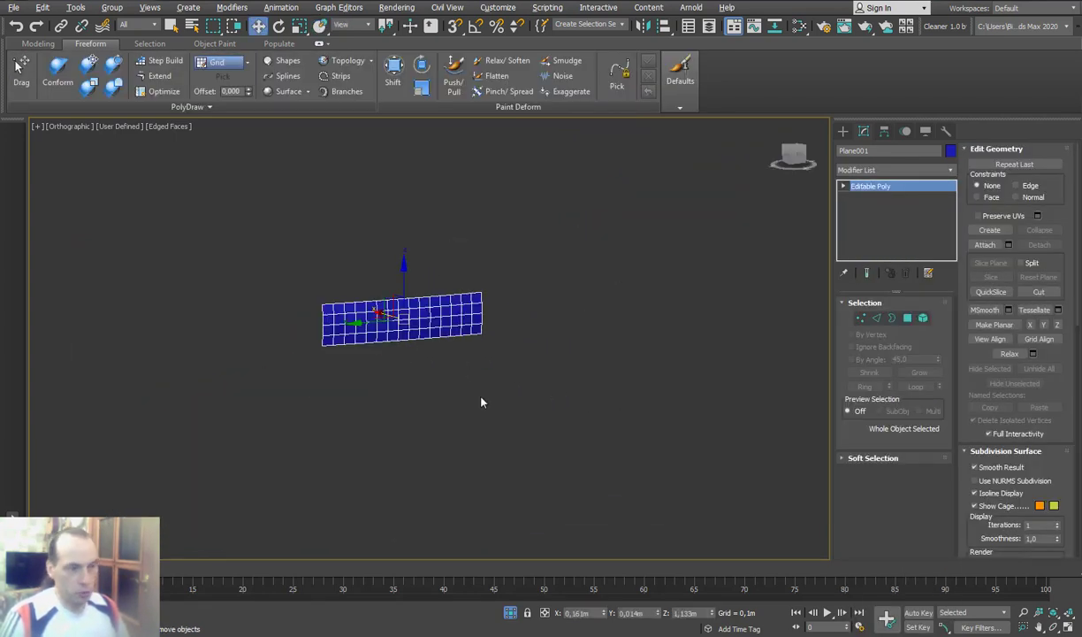
{"action": "right_click", "coordinate": [476, 363]}
{"action": "left_click", "coordinate": [532, 344]}
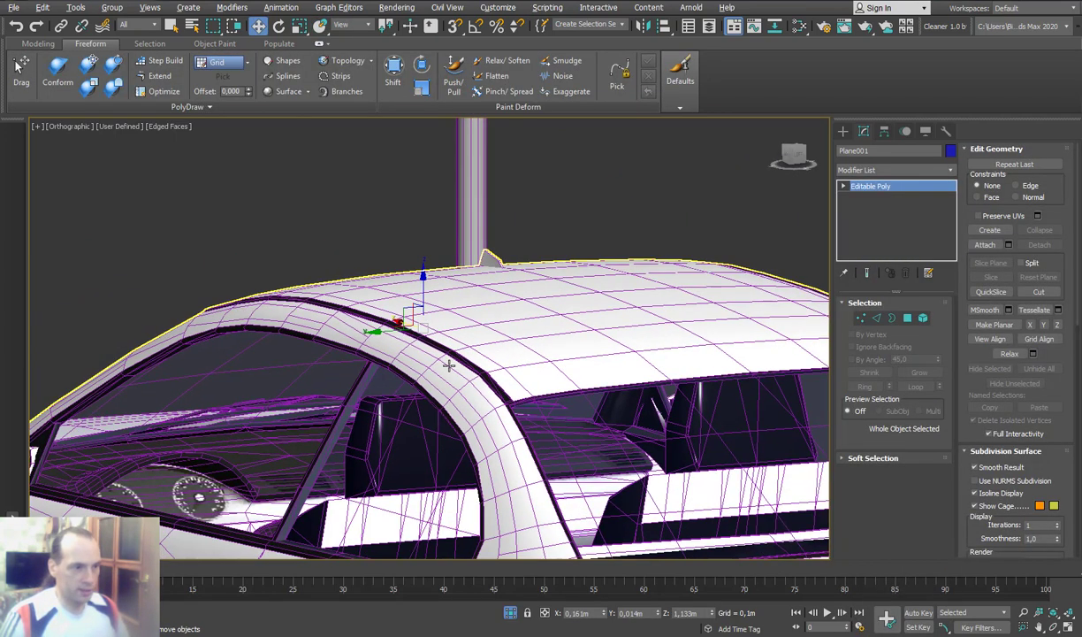
{"action": "middle_click_drag", "start_coordinate": [532, 344], "coordinate": [430, 348], "text": "alt"}
{"action": "scroll", "coordinate": [430, 348], "scroll_direction": "up", "scroll_amount": 3}
{"action": "scroll", "coordinate": [459, 354], "scroll_direction": "down", "scroll_amount": 4}
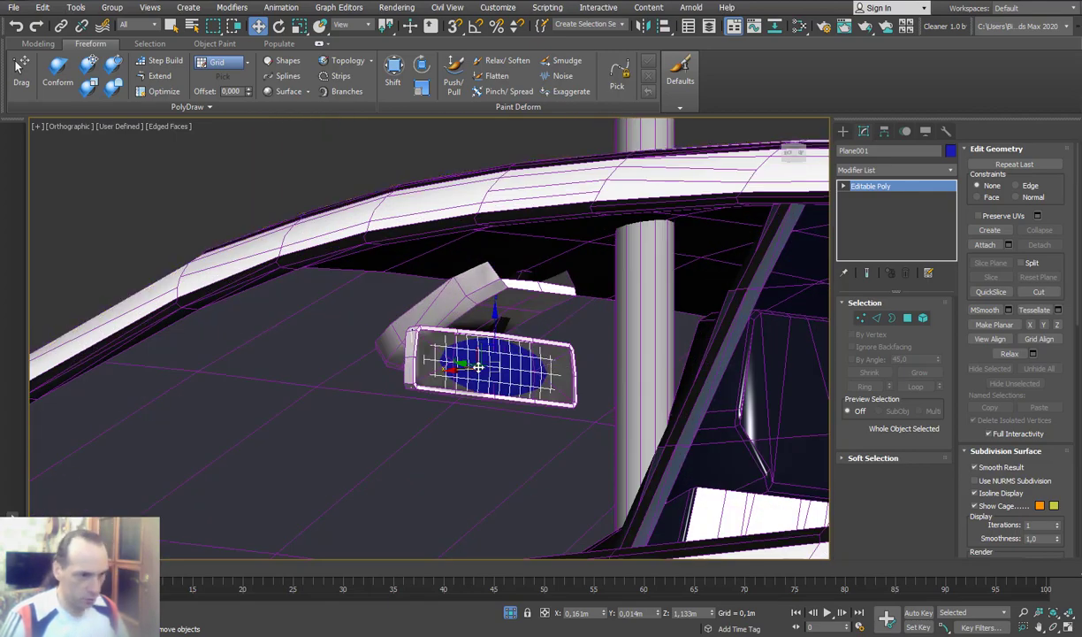
{"action": "scroll", "coordinate": [482, 372], "scroll_direction": "up", "scroll_amount": 4}
{"action": "middle_click_drag", "start_coordinate": [483, 372], "coordinate": [462, 298], "text": "alt"}
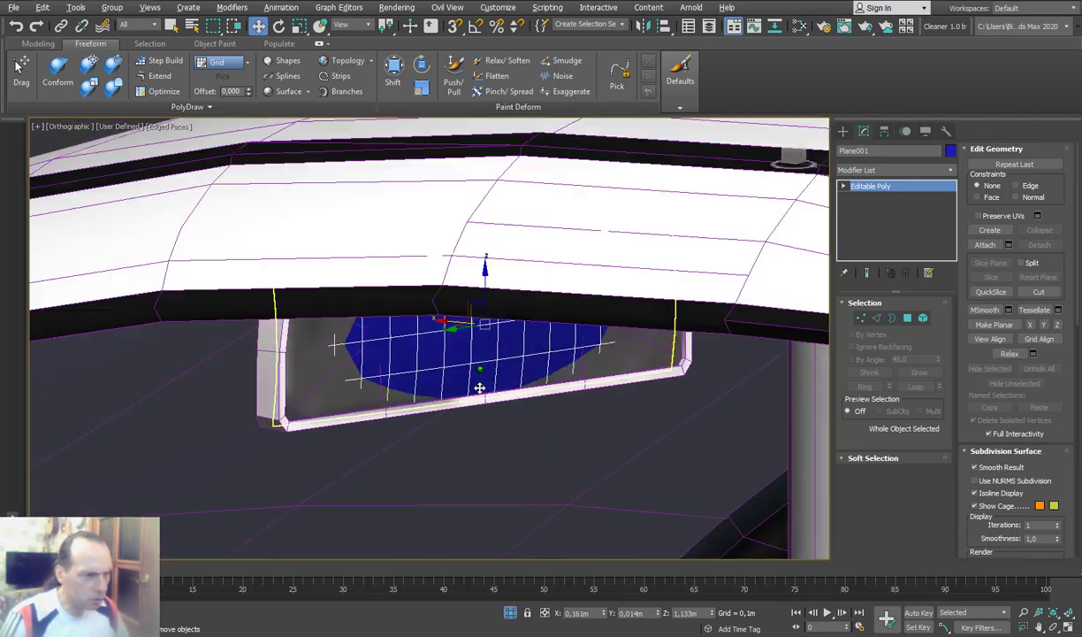
{"action": "key", "text": "shift+z"}
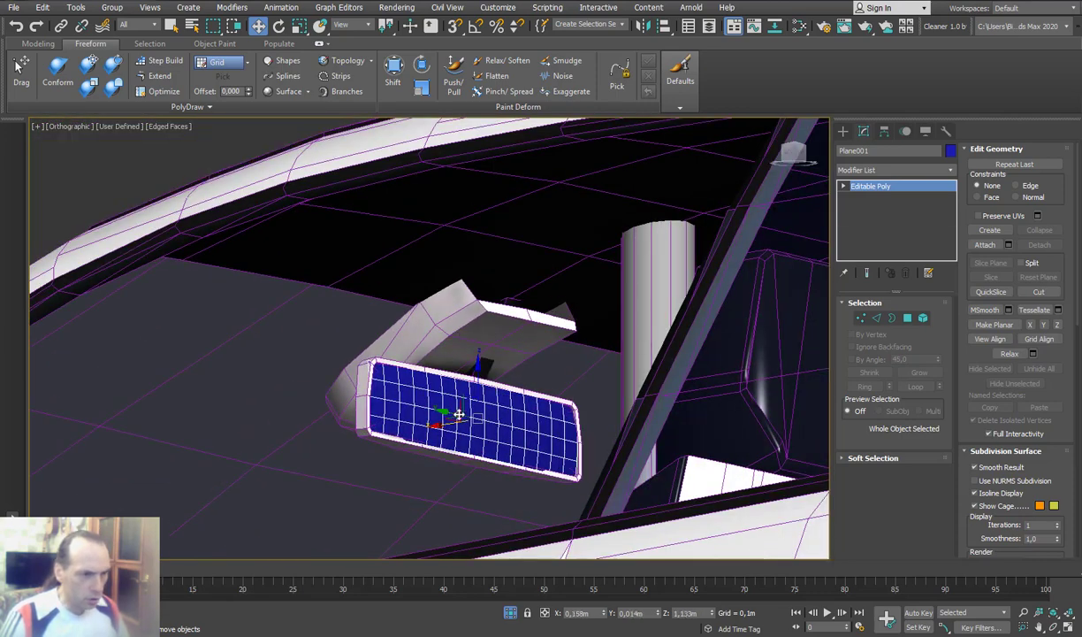
{"action": "middle_click_drag", "start_coordinate": [442, 426], "coordinate": [495, 374], "text": "alt"}
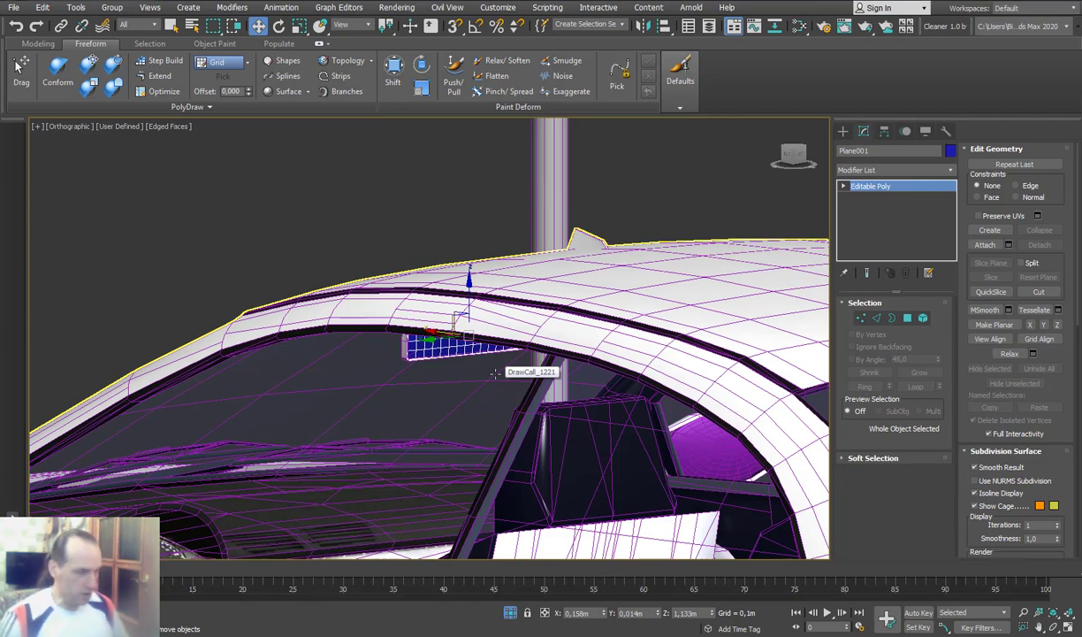
{"action": "key", "text": "shift+z"}
{"action": "key", "text": "shift+z"}
{"action": "key", "text": "shift+z"}
{"action": "key", "text": "shift+z"}
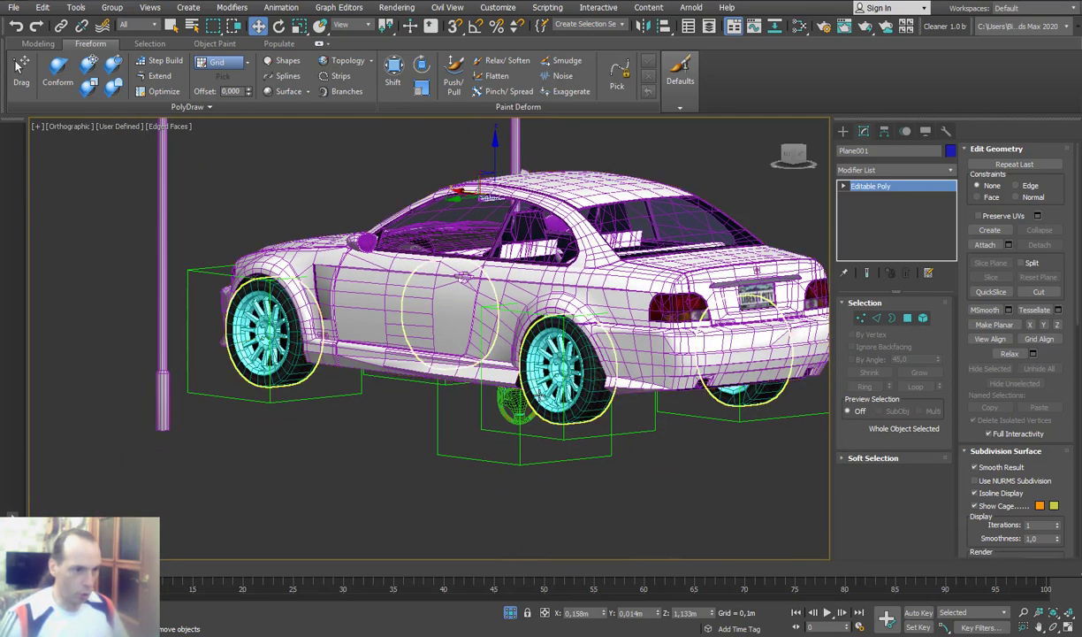
Zero Plane001's X, Y and Z position so it sits at the world origin.
{"action": "right_click", "coordinate": [535, 396]}
{"action": "key", "text": "shift+z"}
{"action": "right_click", "coordinate": [670, 438]}
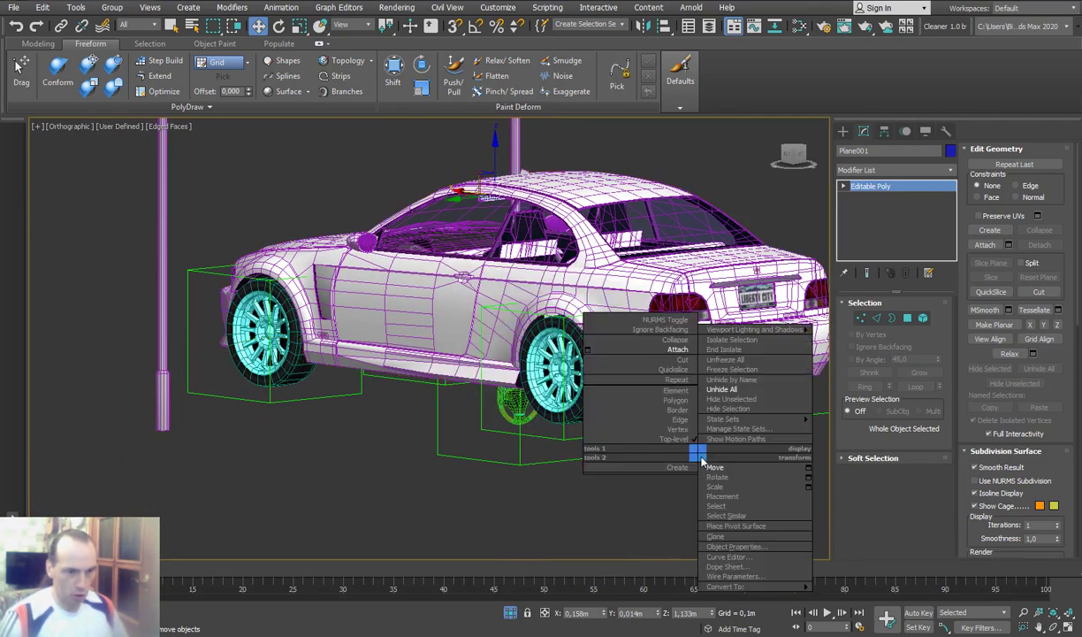
{"action": "key", "text": "Escape"}
{"action": "right_click", "coordinate": [709, 613]}
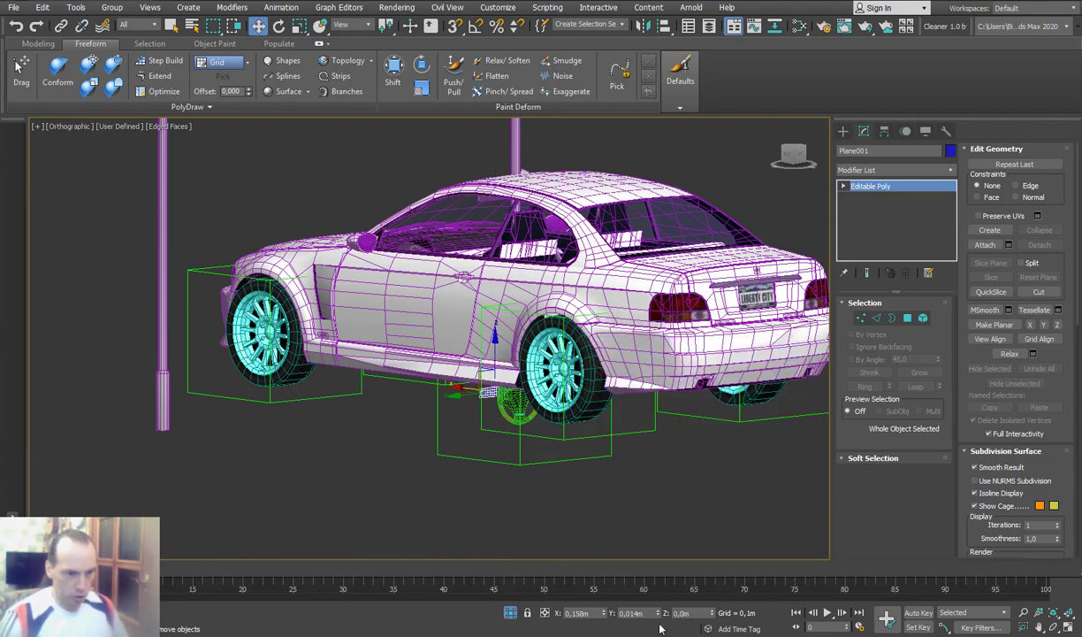
{"action": "right_click", "coordinate": [658, 617]}
{"action": "right_click", "coordinate": [604, 616]}
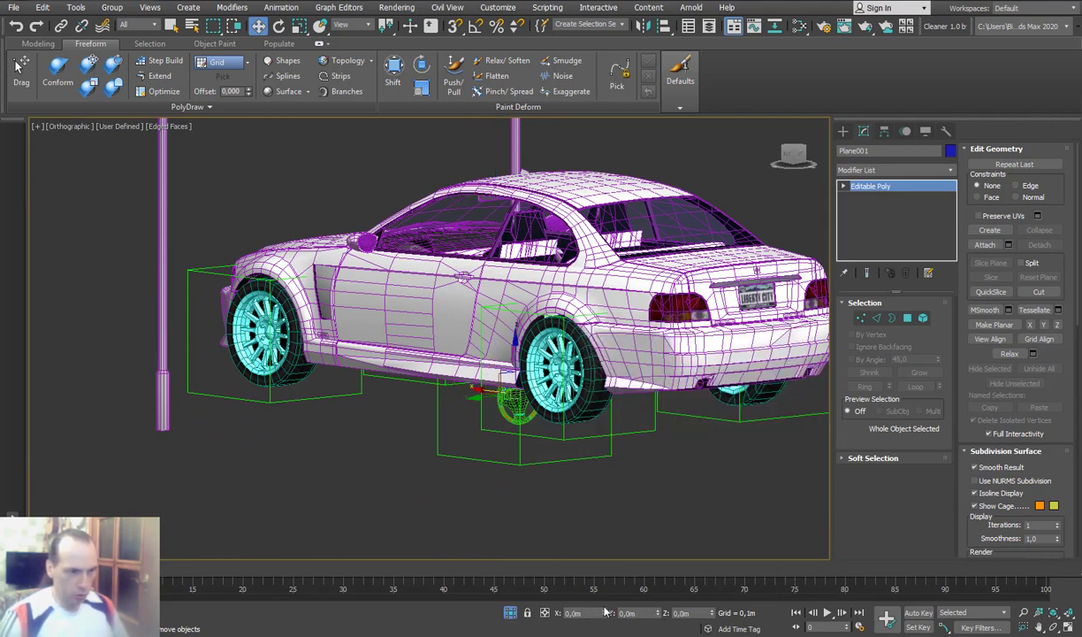
Frame the plane in Front view and isolate it with the car hidden.
{"action": "scroll", "coordinate": [551, 404], "scroll_direction": "up", "scroll_amount": 2}
{"action": "scroll", "coordinate": [551, 403], "scroll_direction": "up", "scroll_amount": 4}
{"action": "scroll", "coordinate": [550, 403], "scroll_direction": "up", "scroll_amount": 3}
{"action": "key", "text": "f"}
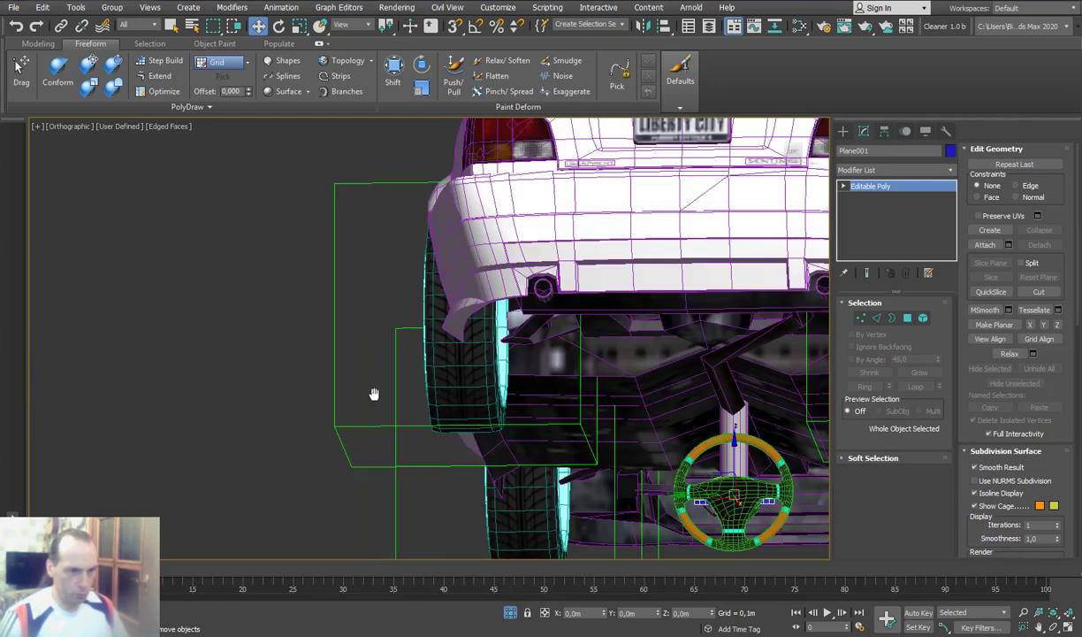
{"action": "scroll", "coordinate": [374, 391], "scroll_direction": "down", "scroll_amount": 3}
{"action": "key", "text": "z"}
{"action": "scroll", "coordinate": [464, 370], "scroll_direction": "down", "scroll_amount": 4}
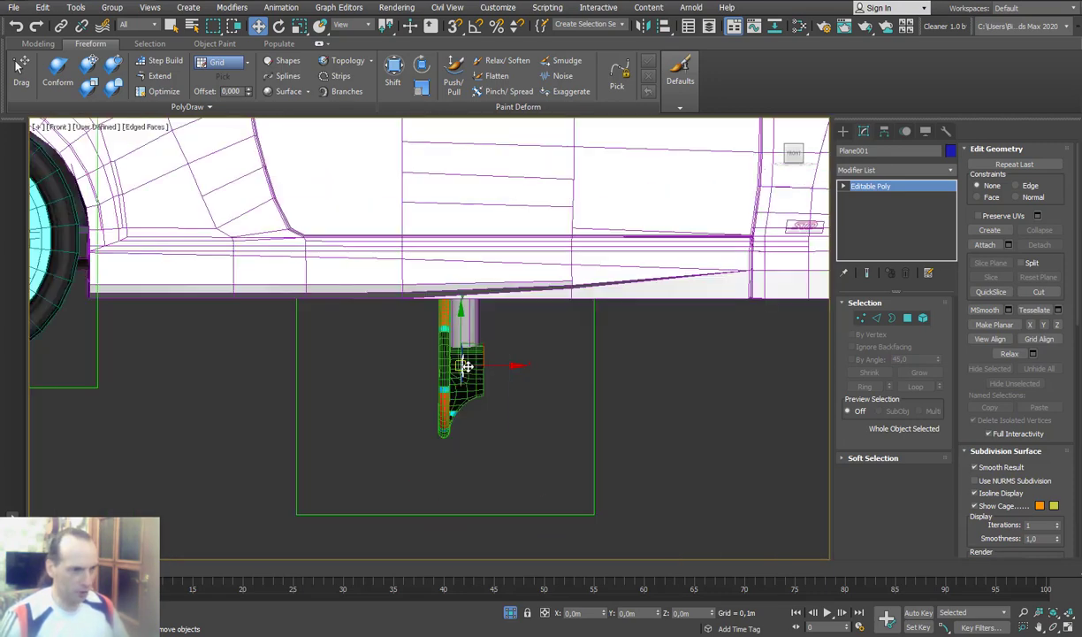
{"action": "key", "text": "alt+q"}
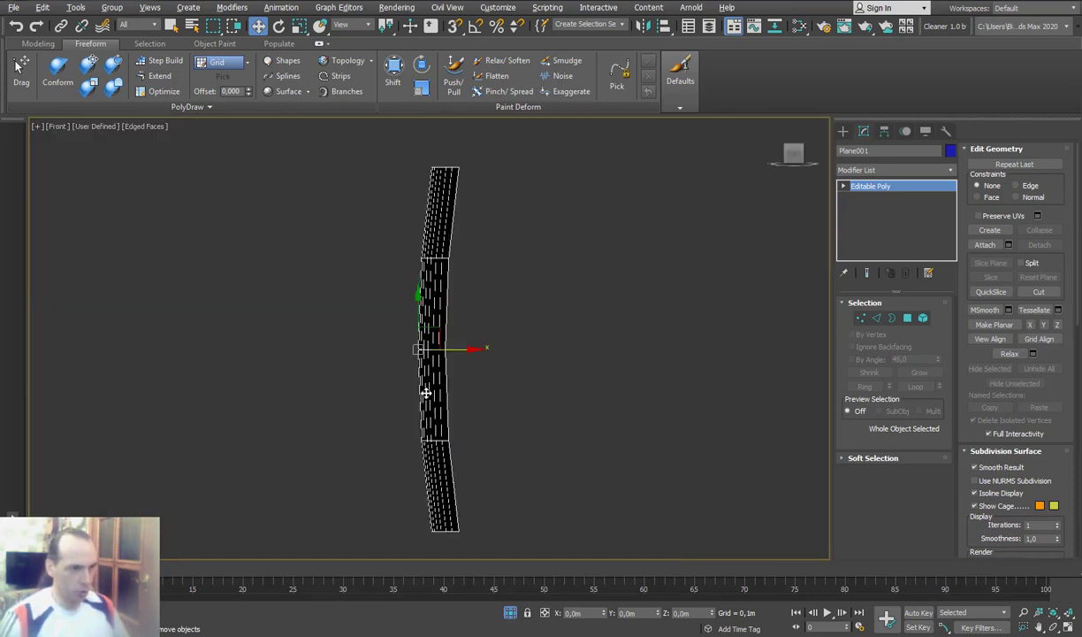
{"action": "scroll", "coordinate": [411, 379], "scroll_direction": "down", "scroll_amount": 4}
{"action": "mouse_move", "coordinate": [423, 398]}
{"action": "middle_mouse_down", "text": "alt"}
{"action": "mouse_move", "coordinate": [498, 427]}
{"action": "mouse_move", "coordinate": [470, 398]}
{"action": "mouse_move", "coordinate": [604, 392]}
{"action": "middle_mouse_up", "text": "alt"}
{"action": "scroll", "coordinate": [498, 427], "scroll_direction": "down", "scroll_amount": 3}
{"action": "scroll", "coordinate": [604, 392], "scroll_direction": "down", "scroll_amount": 2}
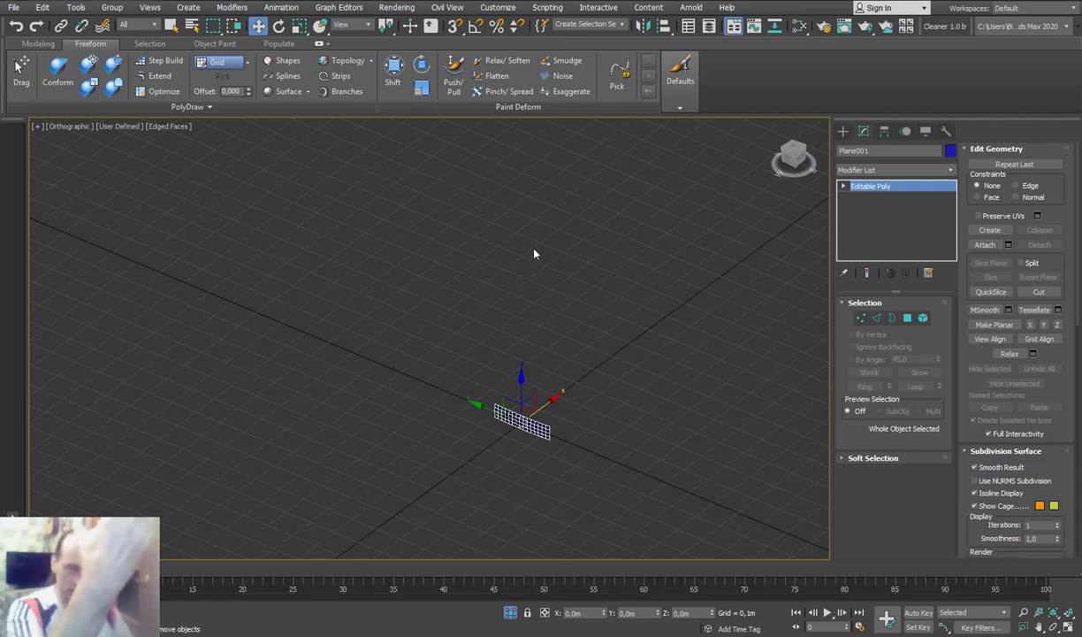
Open the File menu to reach the export commands.
{"action": "right_click", "coordinate": [585, 309]}
{"action": "left_click", "coordinate": [616, 334]}
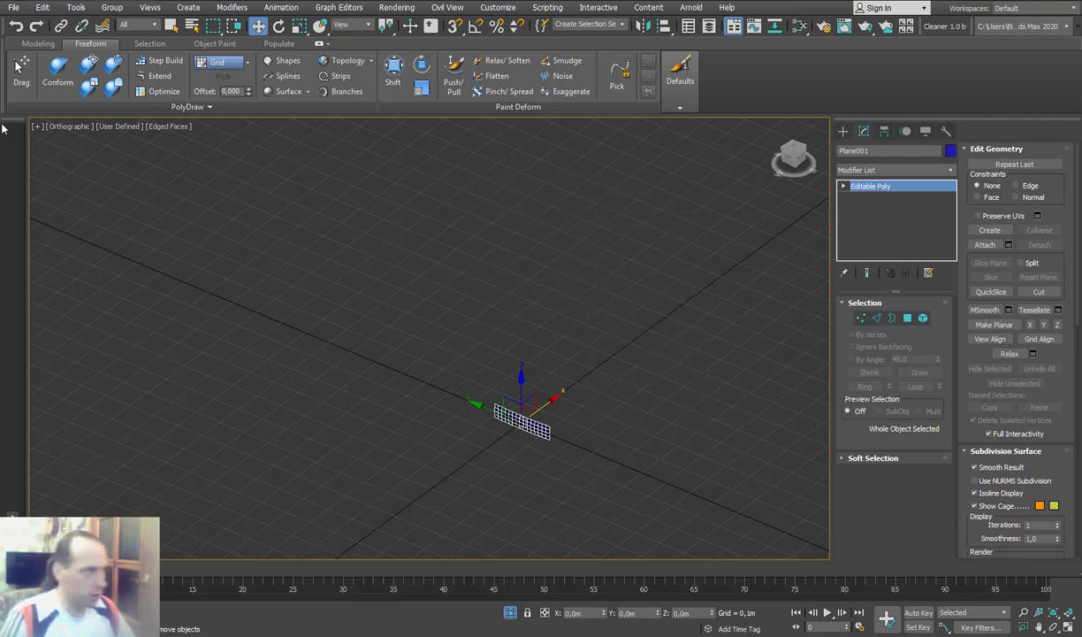
{"action": "left_click", "coordinate": [15, 9]}
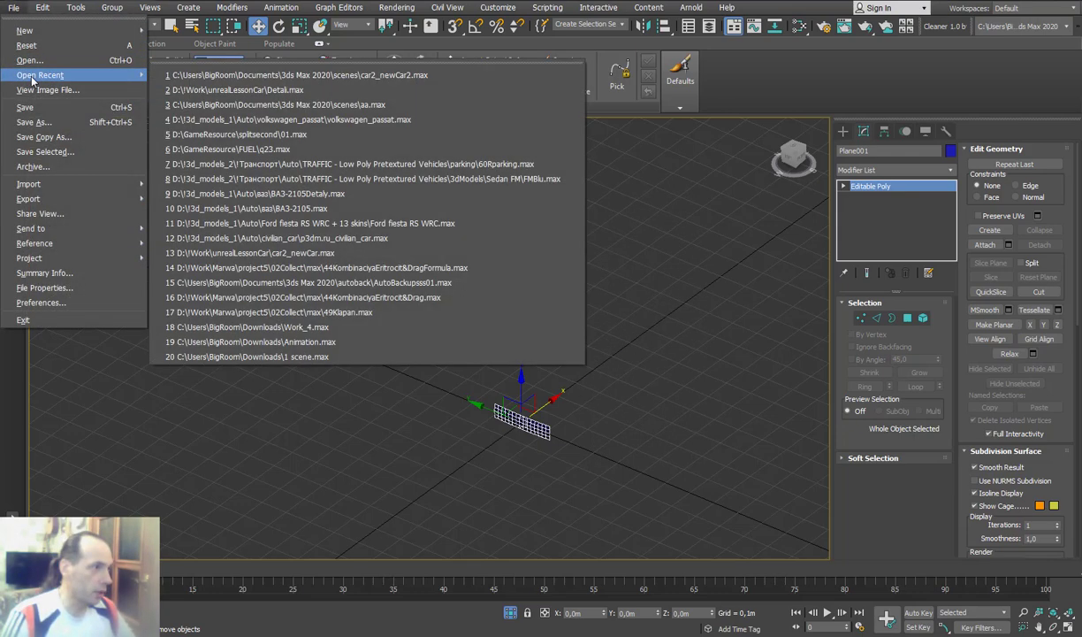
Export the selected plane as MirCent FBX into unrealLessonCar with default FBX settings.
{"action": "mouse_move", "coordinate": [40, 203]}
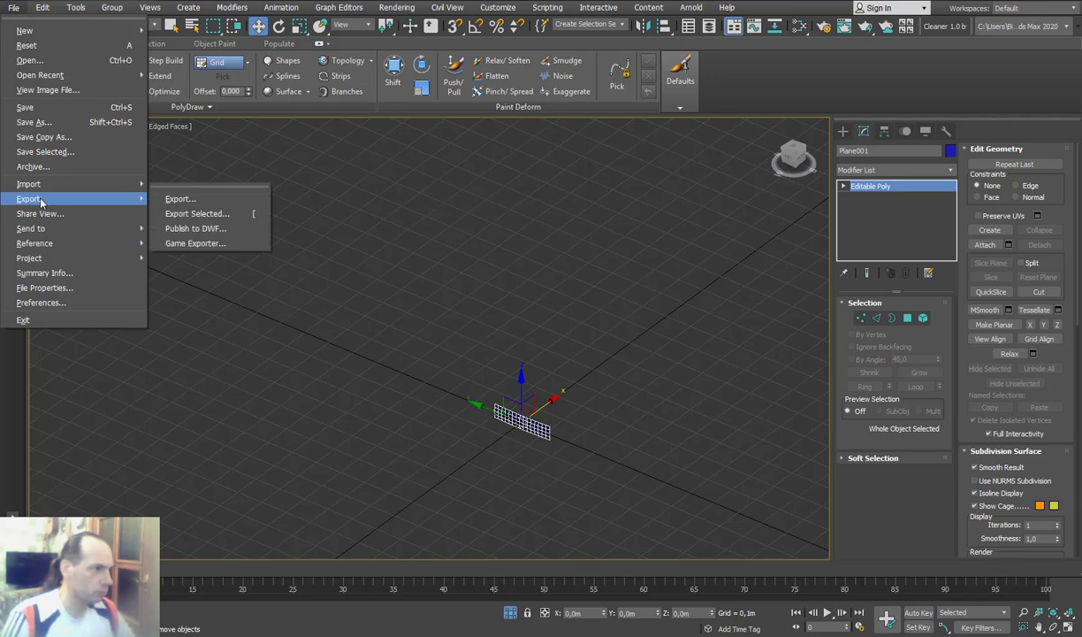
{"action": "left_click", "coordinate": [201, 214]}
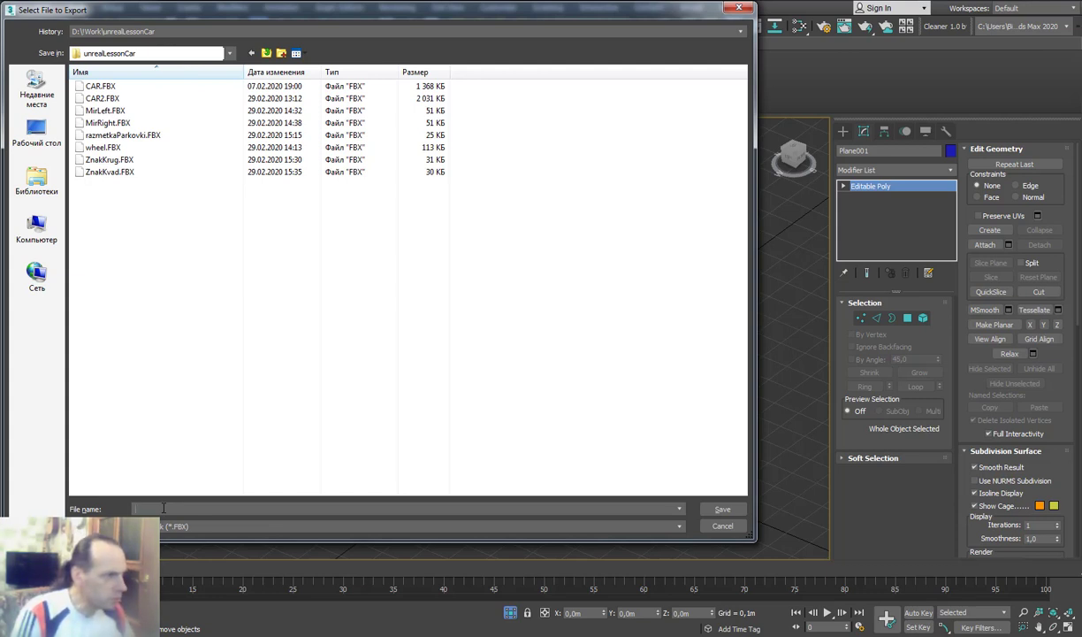
{"action": "type", "text": "Mi"}
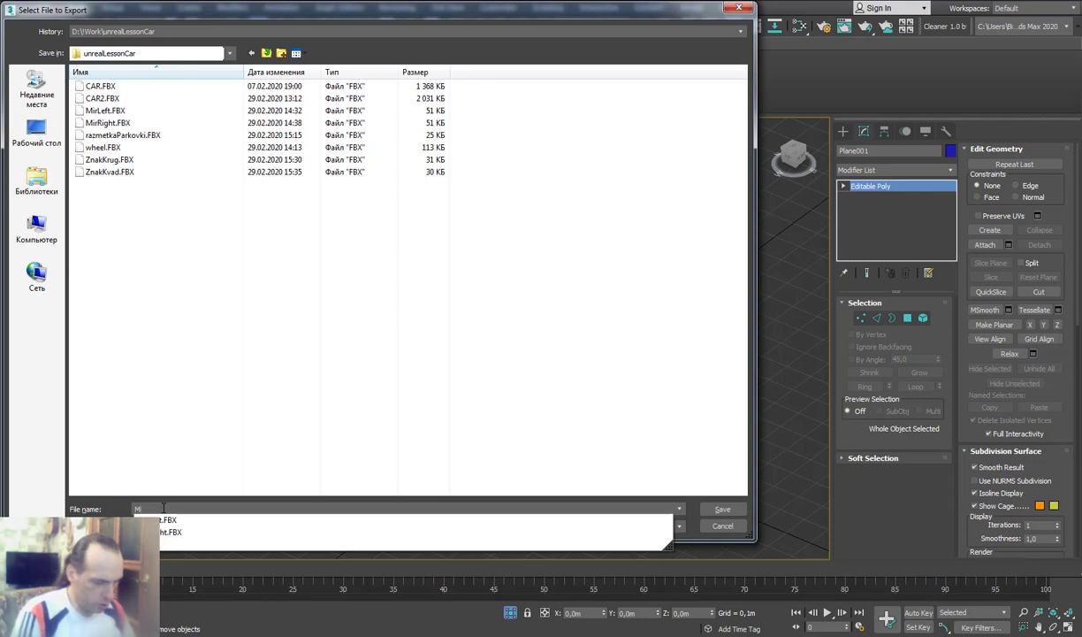
{"action": "type", "text": "r"}
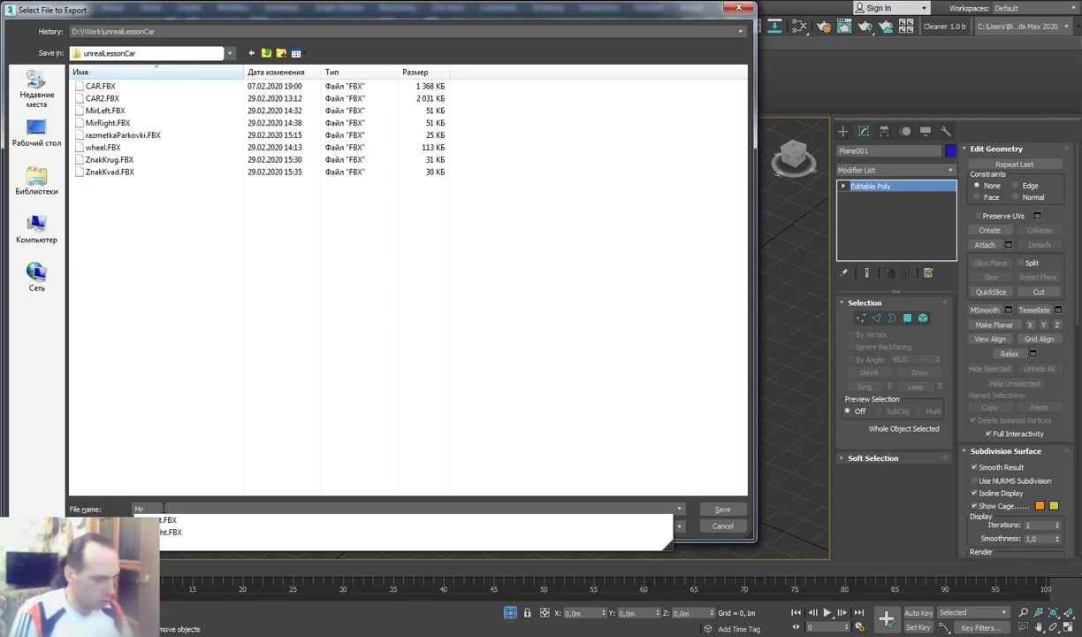
{"action": "type", "text": "Cen"}
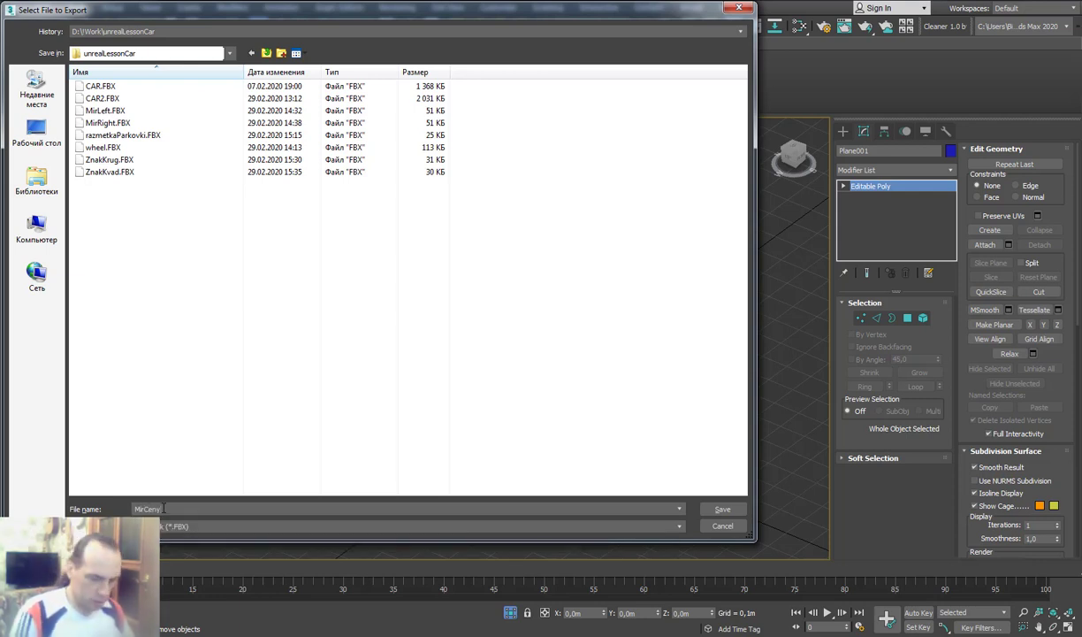
{"action": "type", "text": "t"}
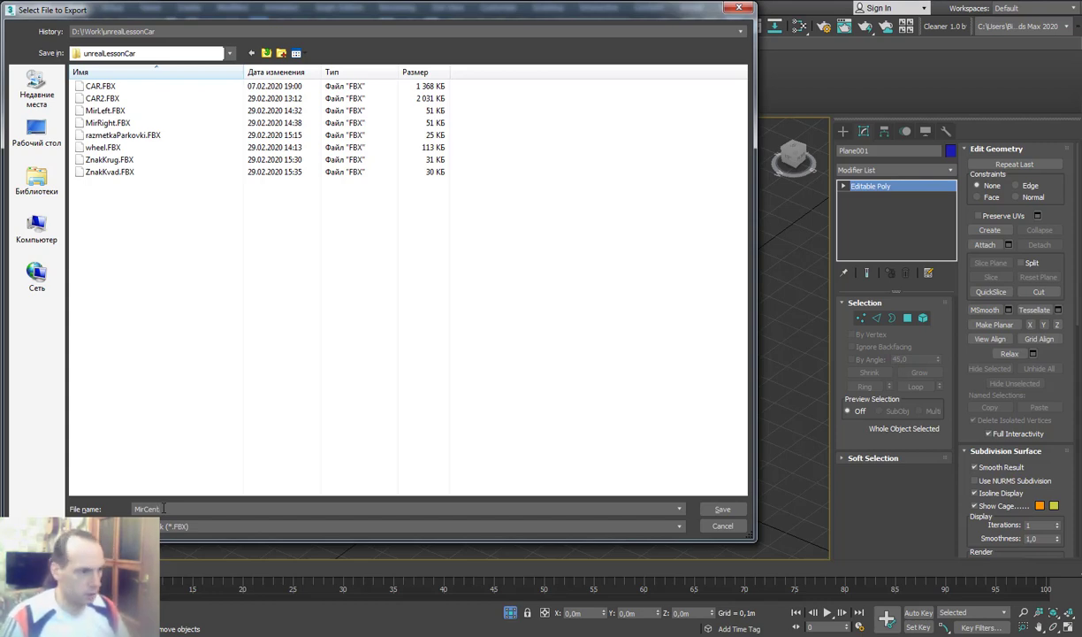
{"action": "key", "text": "Return"}
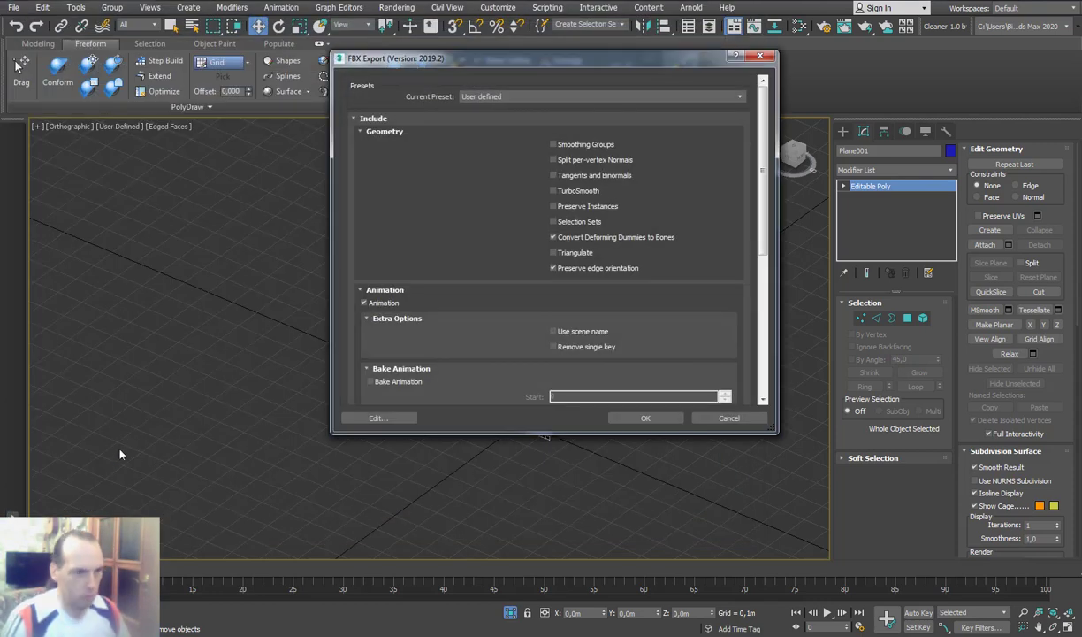
{"action": "left_click", "coordinate": [643, 413]}
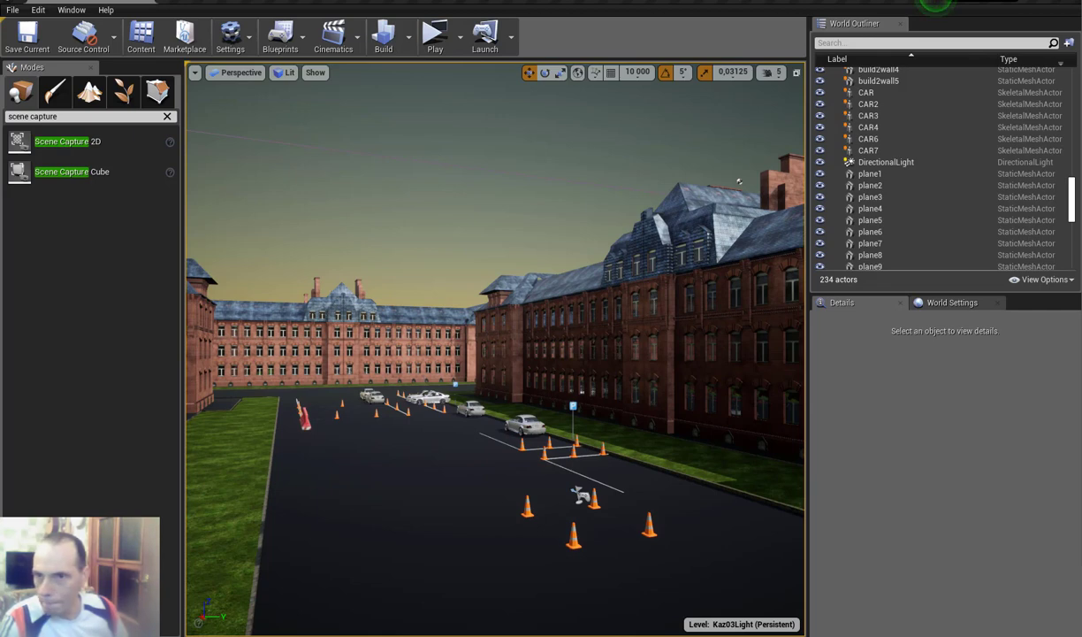
Show Content/Vehicles/PIK/car/mirrors in the Content Browser below an enlarged level view.
{"action": "key", "text": "ctrl+shift+f"}
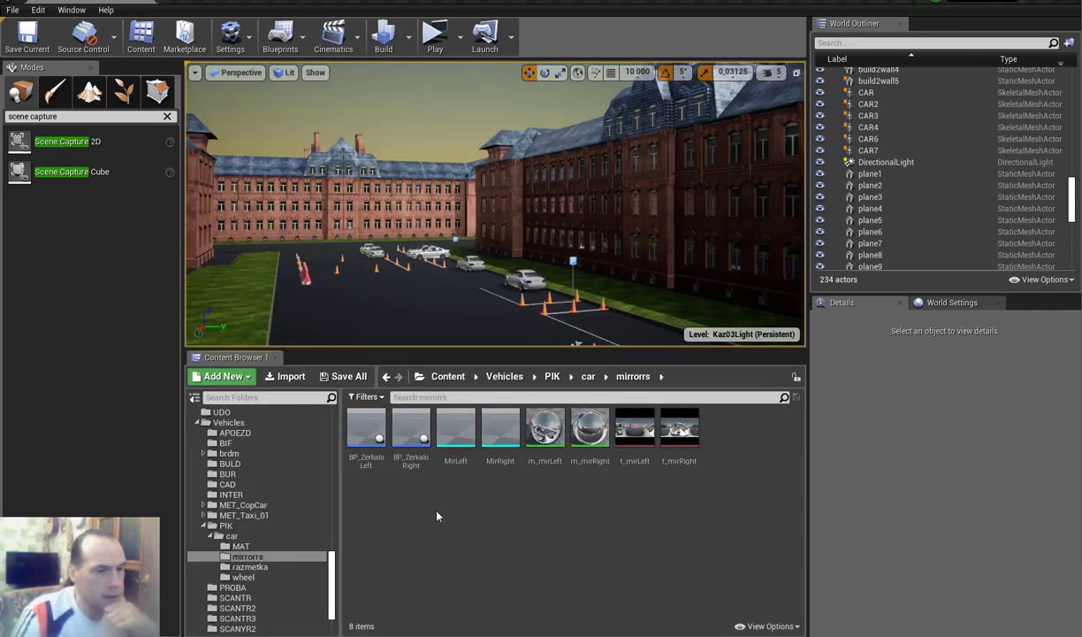
{"action": "left_click", "coordinate": [469, 337]}
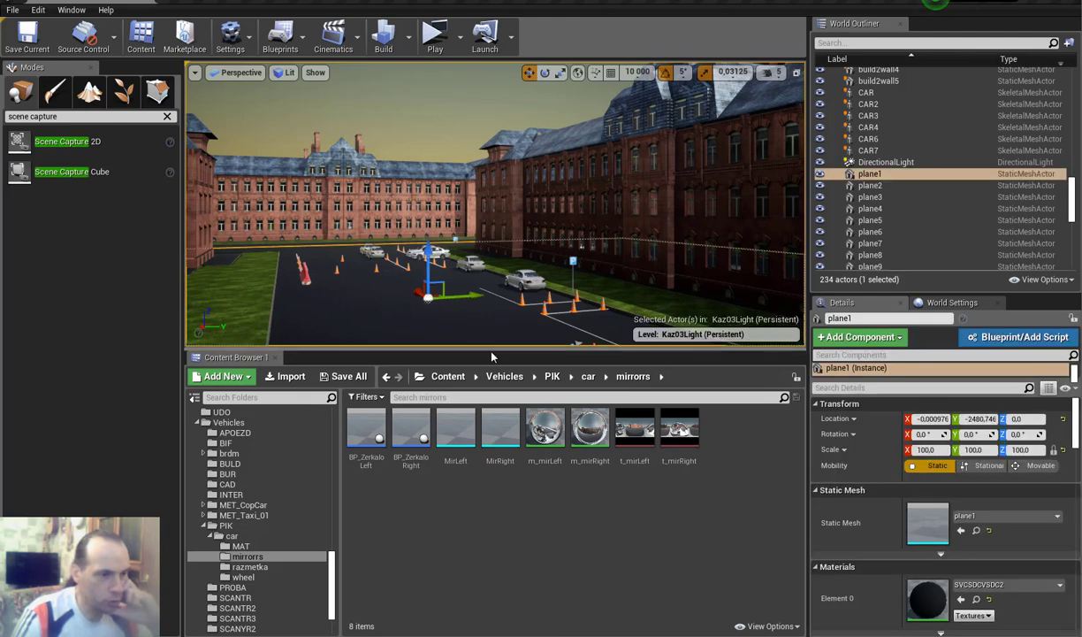
{"action": "left_click_drag", "start_coordinate": [491, 349], "coordinate": [493, 404]}
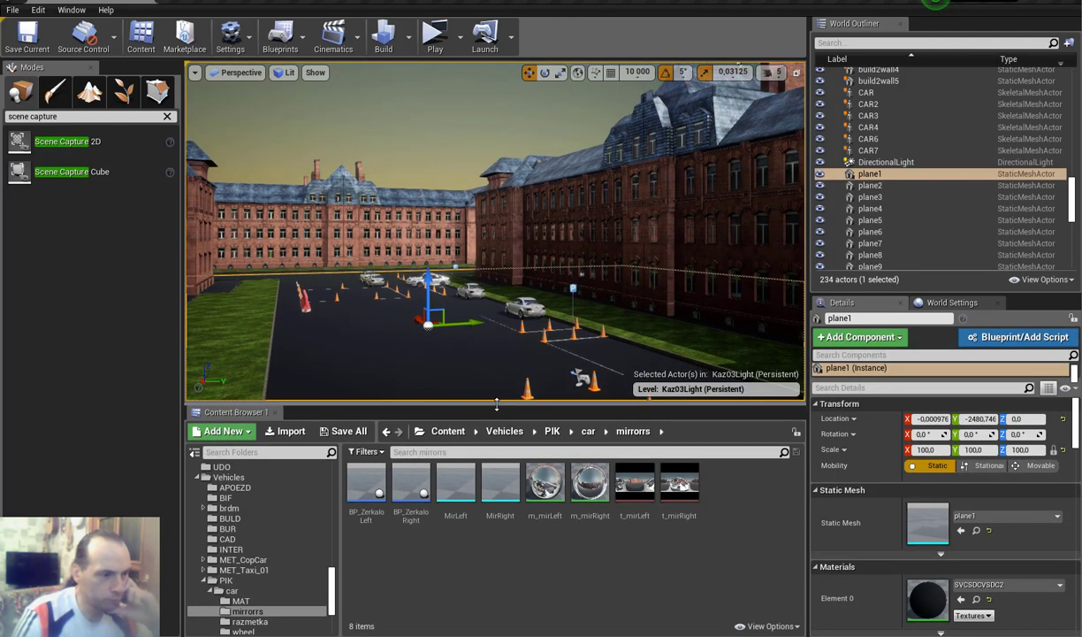
{"action": "mouse_move", "coordinate": [332, 593]}
{"action": "left_mouse_down"}
{"action": "mouse_move", "coordinate": [334, 617]}
{"action": "mouse_move", "coordinate": [334, 603]}
{"action": "left_mouse_up"}
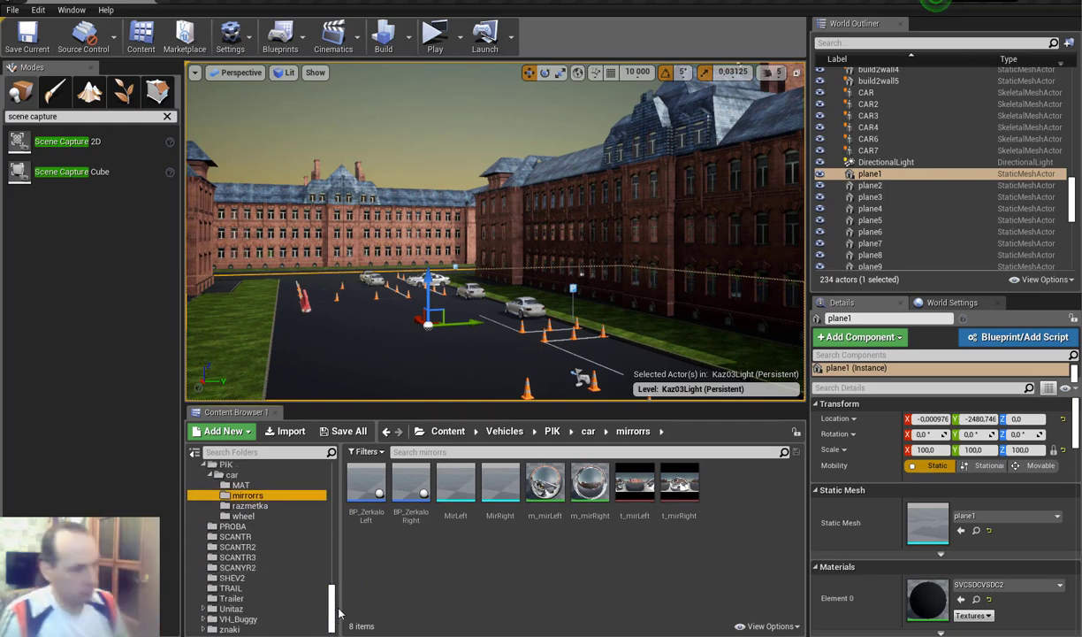
{"action": "left_click", "coordinate": [489, 578]}
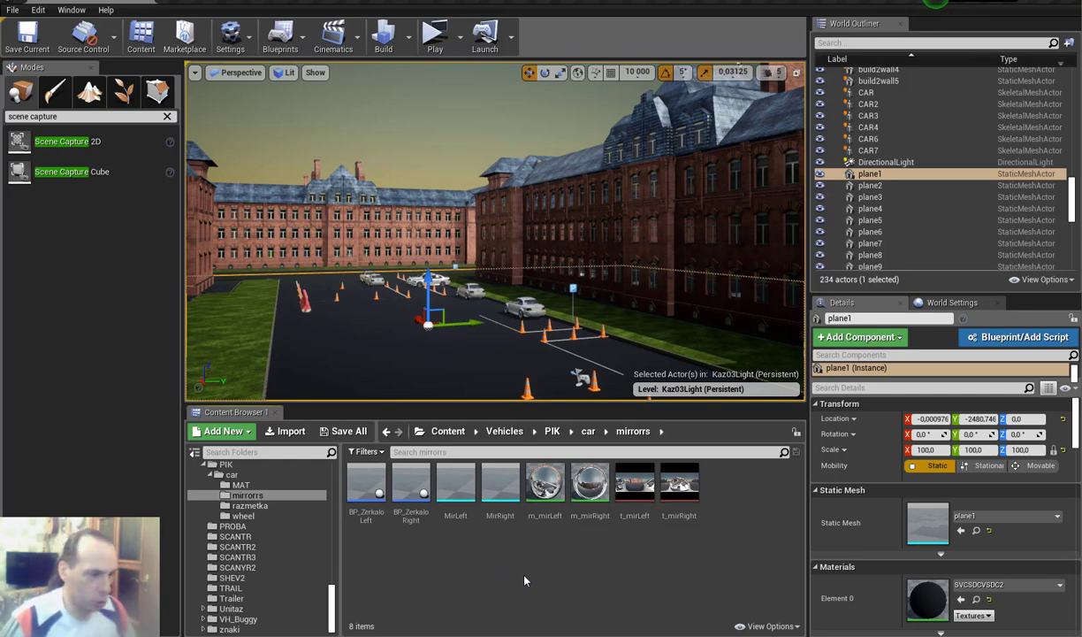
{"action": "left_click", "coordinate": [366, 486]}
{"action": "left_click", "coordinate": [676, 485], "text": "shift"}
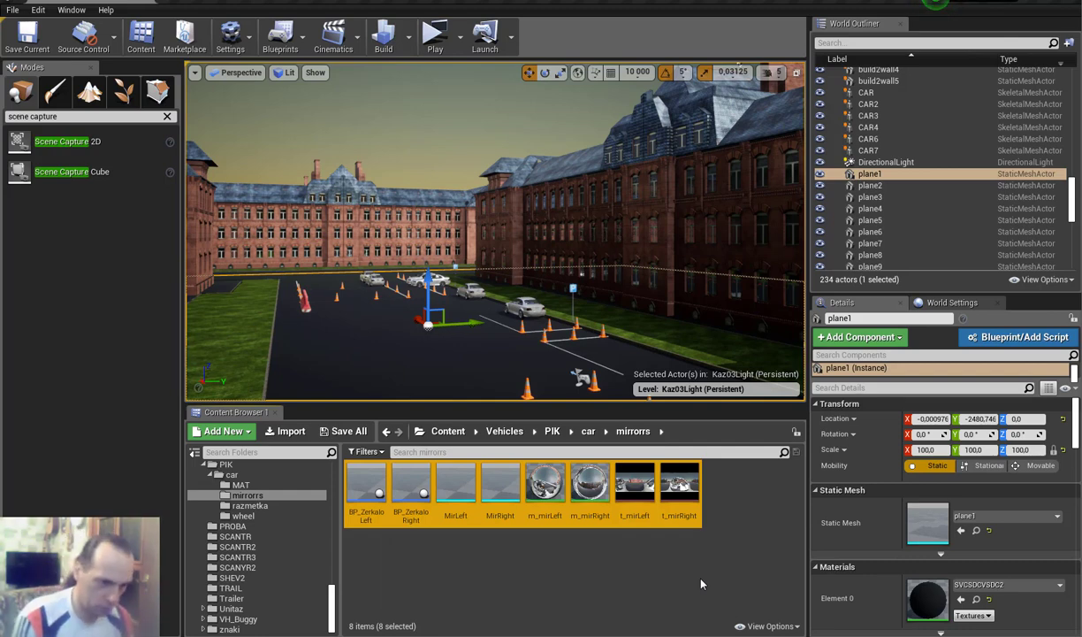
Add a new folder named mirCent under mirrors, then switch to the file manager.
{"action": "left_click", "coordinate": [607, 580]}
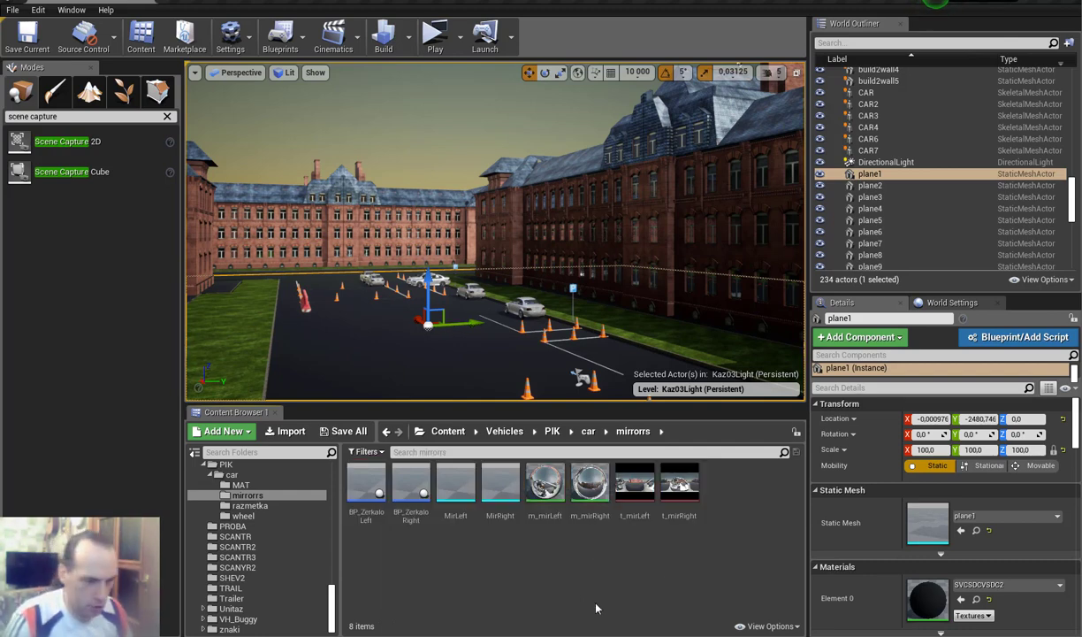
{"action": "right_click", "coordinate": [573, 584]}
{"action": "left_click", "coordinate": [622, 166]}
{"action": "type", "text": "mirCent"}
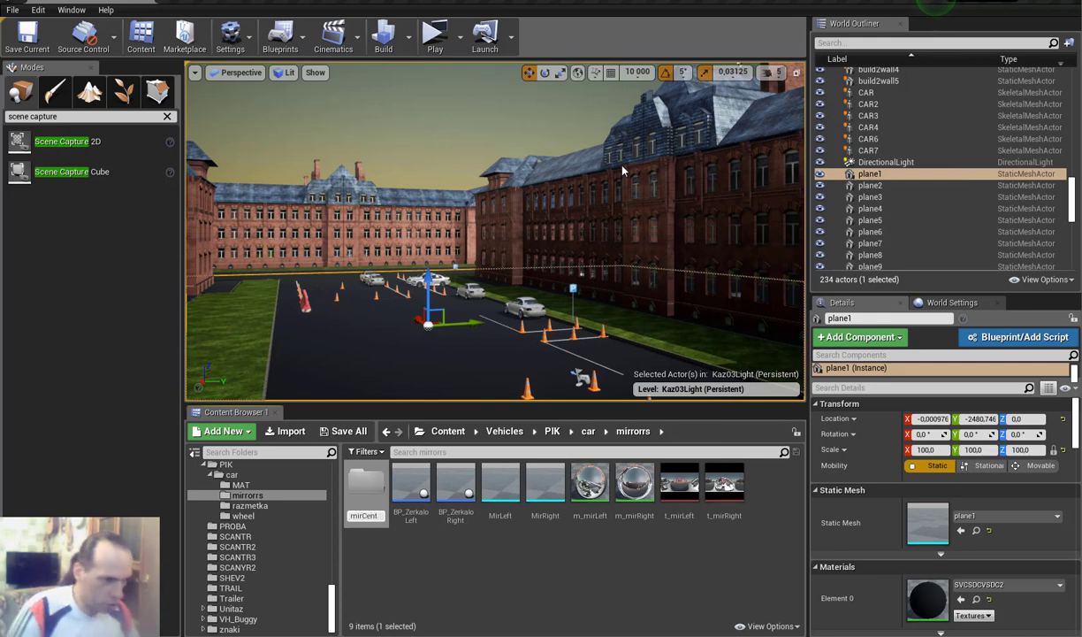
{"action": "key", "text": "Return"}
{"action": "key", "text": "Return"}
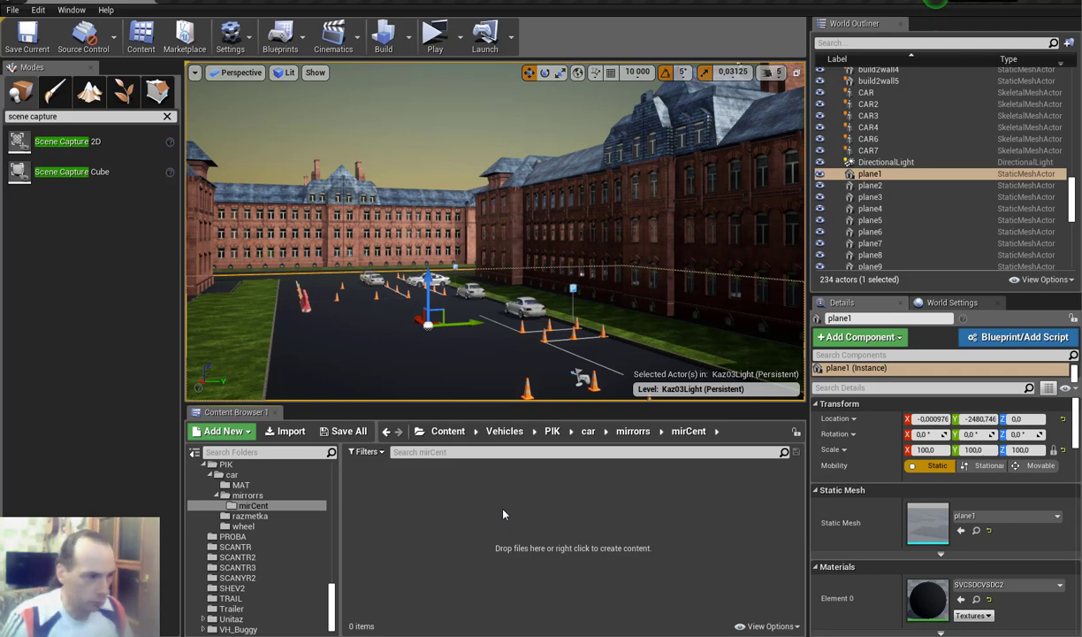
{"action": "left_click", "coordinate": [283, 433]}
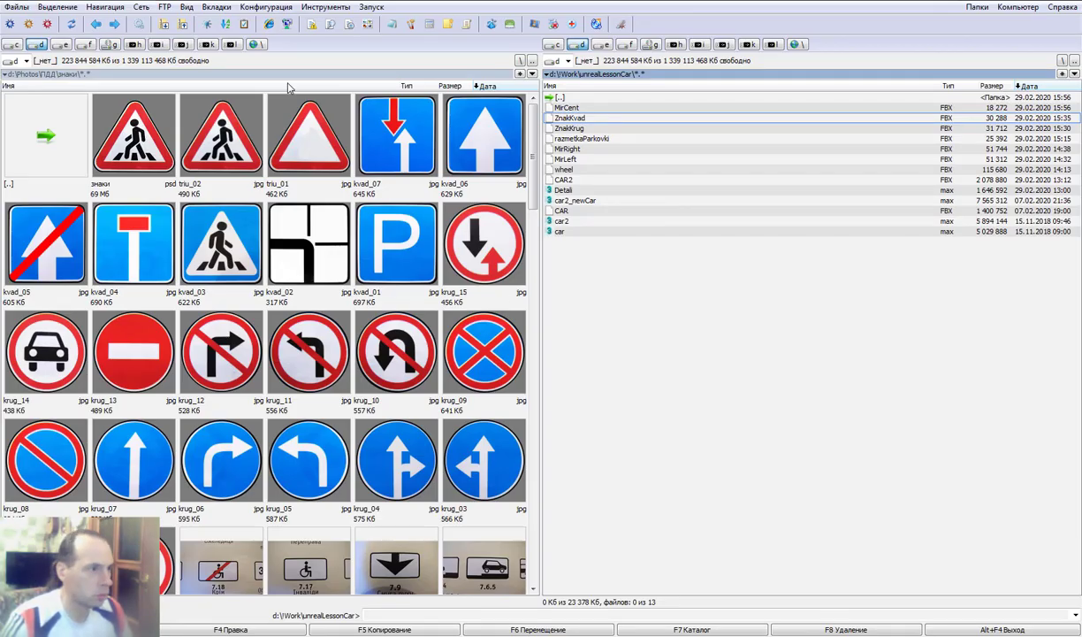
Show the photo folder in Full view and drag MirCent.FBX over to Unreal Editor.
{"action": "left_click", "coordinate": [373, 306]}
{"action": "key", "text": "ctrl+F2"}
{"action": "key", "text": "Tab"}
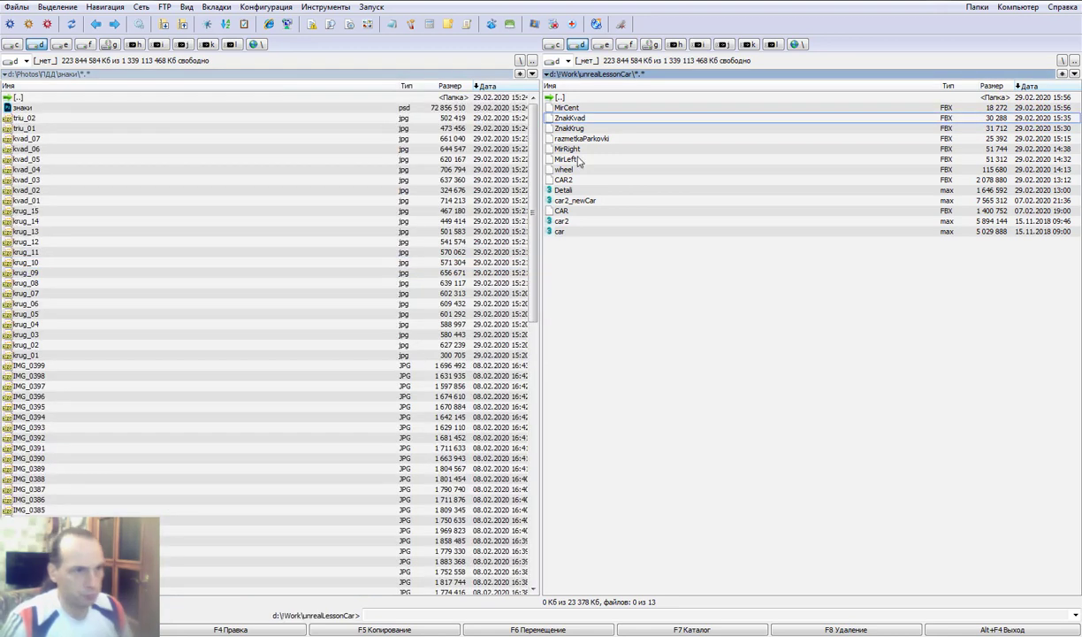
{"action": "left_click_drag", "start_coordinate": [570, 107], "coordinate": [603, 522]}
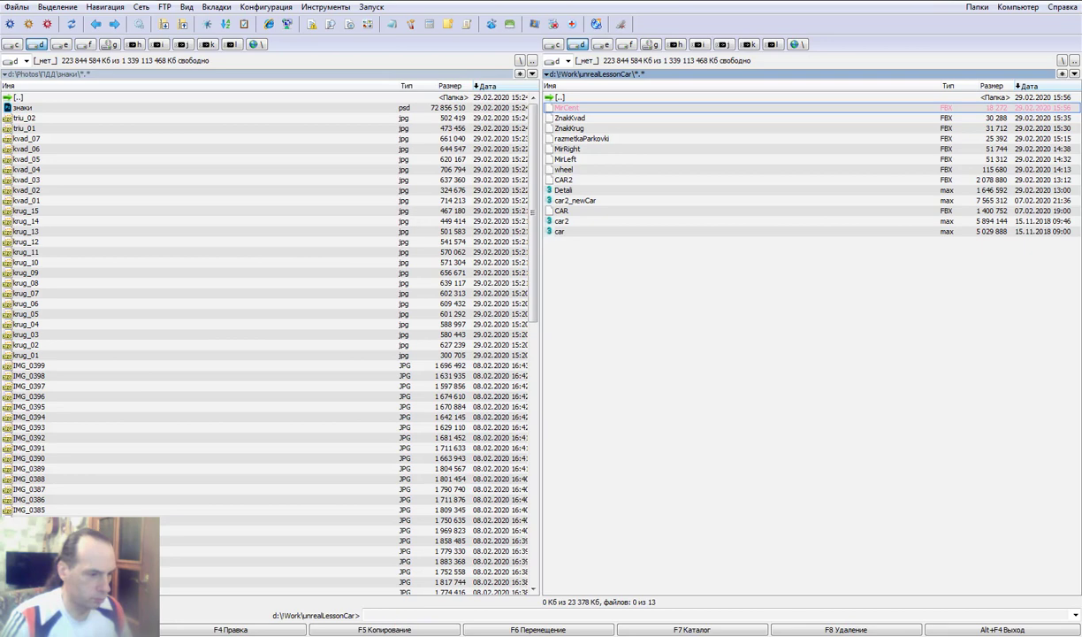
{"action": "mouse_move", "coordinate": [410, 633]}
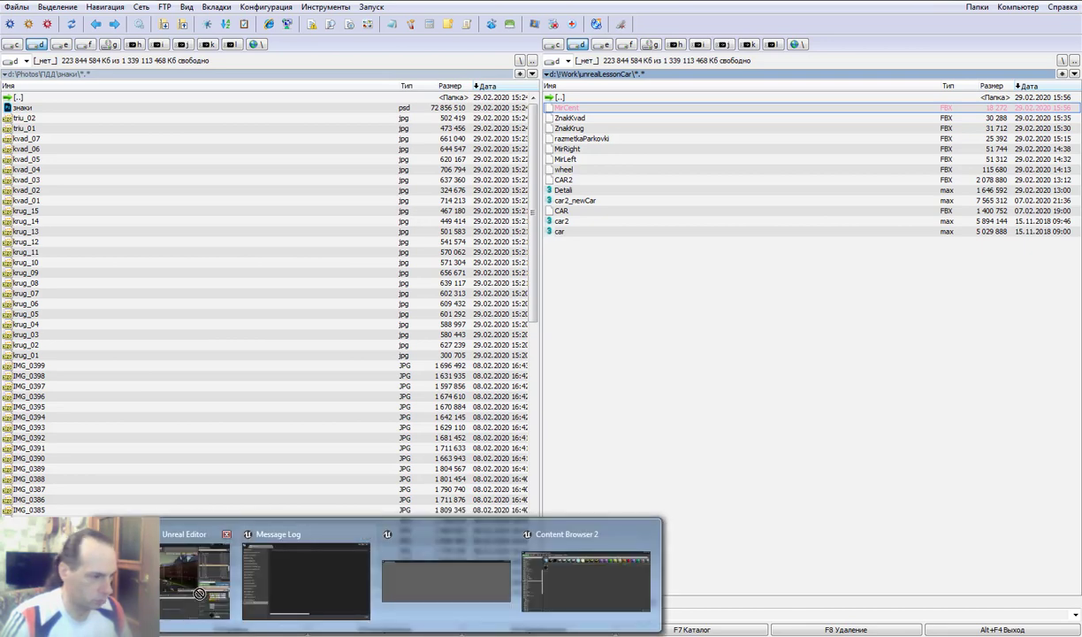
{"action": "left_click", "coordinate": [423, 566]}
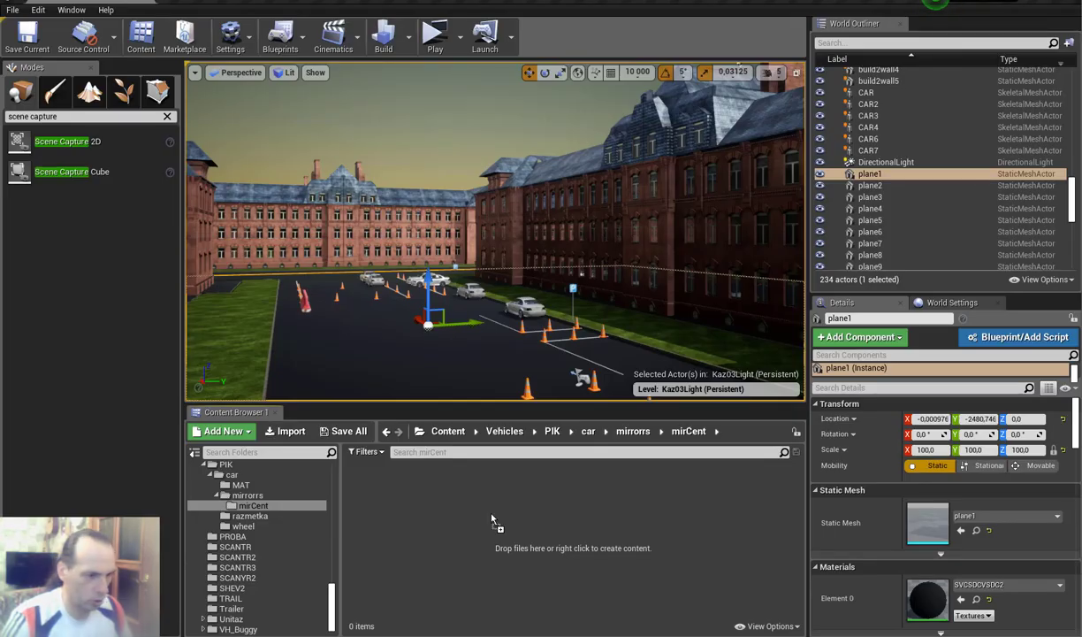
Import MirCent.FBX into mirCent and inspect the 120-triangle curved mesh with the grid hidden.
{"action": "left_click_drag", "start_coordinate": [422, 566], "coordinate": [470, 490]}
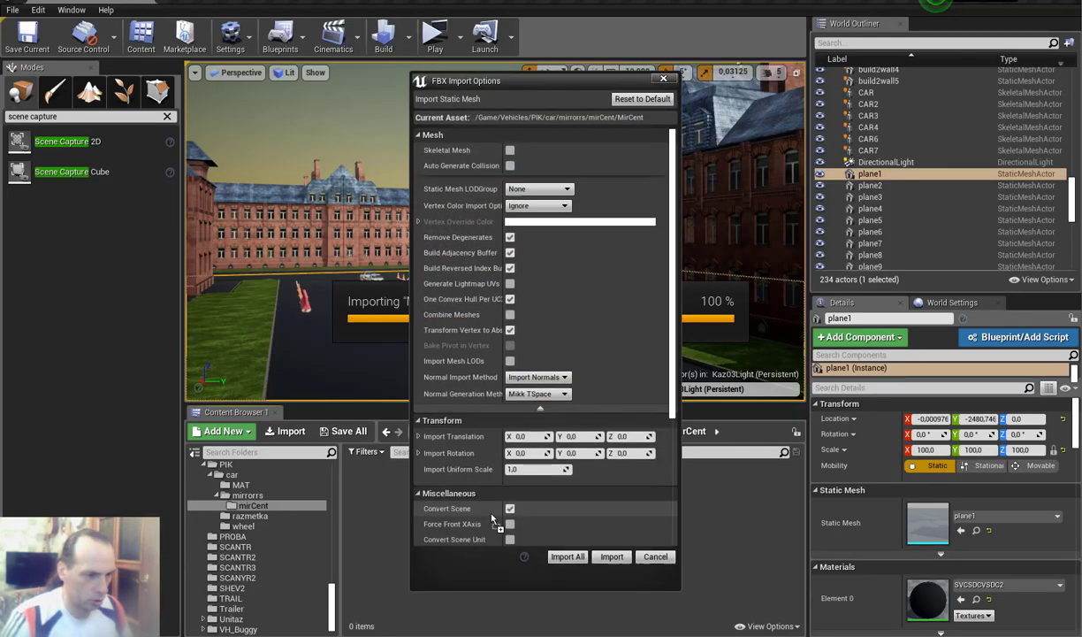
{"action": "left_click", "coordinate": [612, 557]}
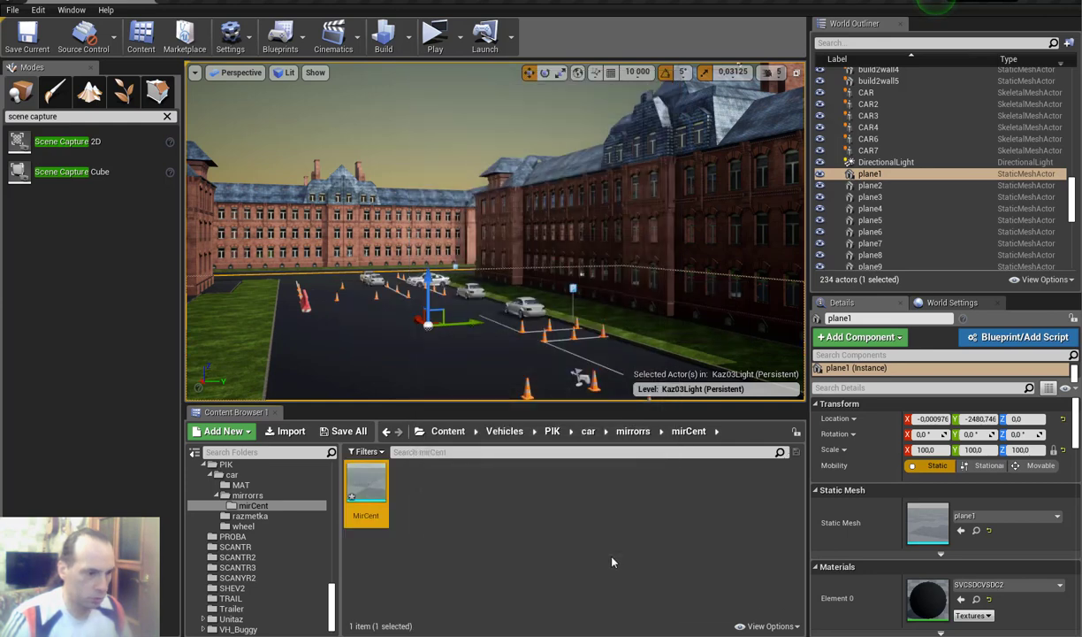
{"action": "double_click", "coordinate": [376, 487]}
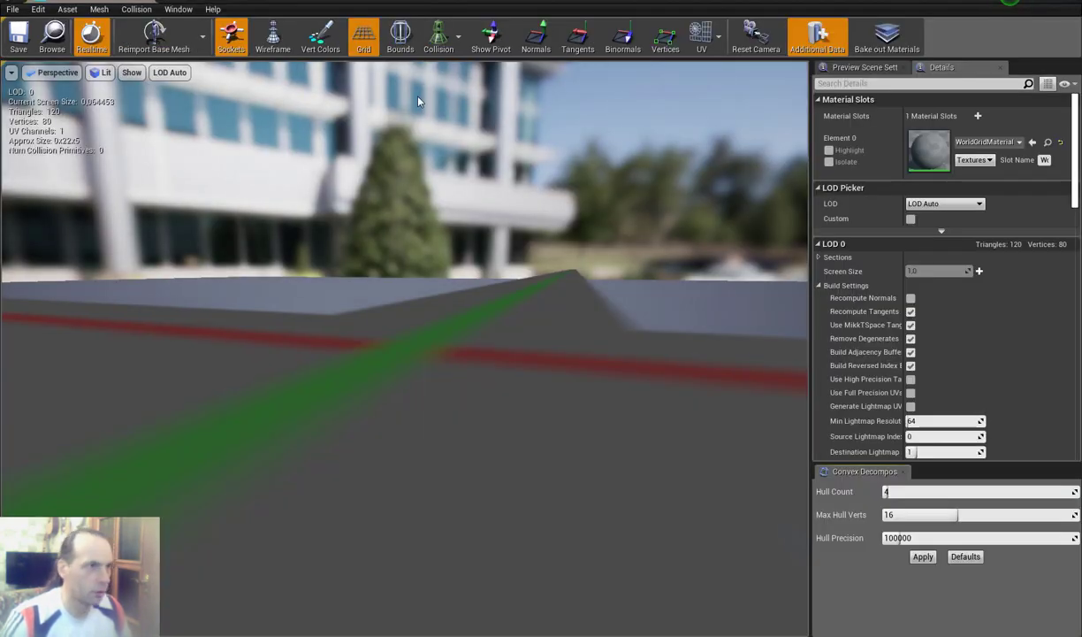
{"action": "left_click", "coordinate": [363, 40]}
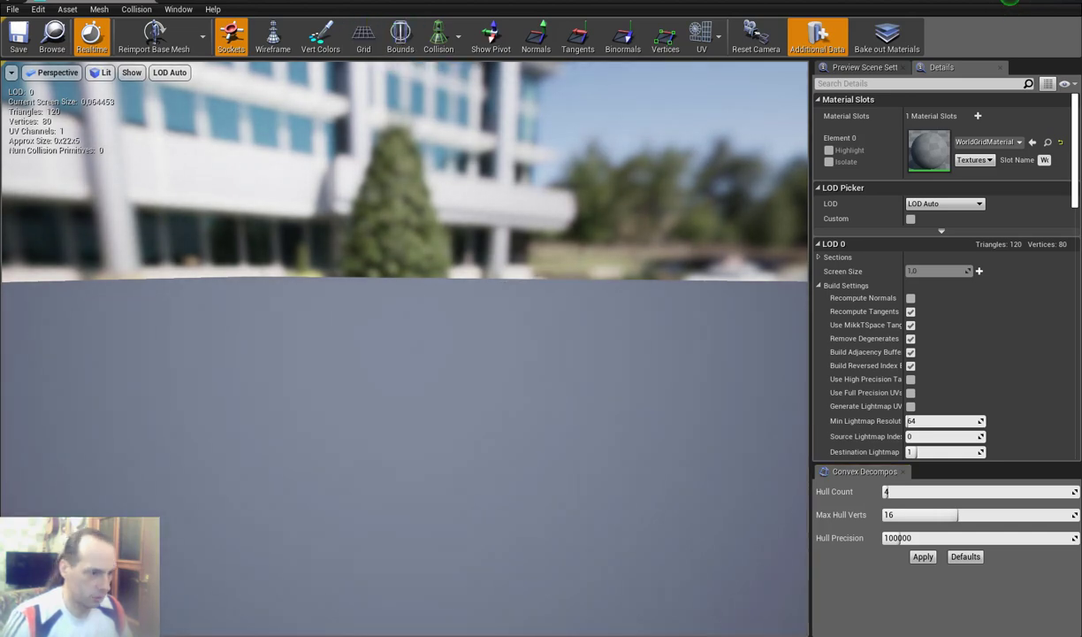
{"action": "mouse_move", "coordinate": [404, 398]}
{"action": "left_mouse_down"}
{"action": "mouse_move", "coordinate": [404, 310]}
{"action": "mouse_move", "coordinate": [434, 460]}
{"action": "mouse_move", "coordinate": [433, 407]}
{"action": "mouse_move", "coordinate": [473, 359]}
{"action": "left_mouse_up"}
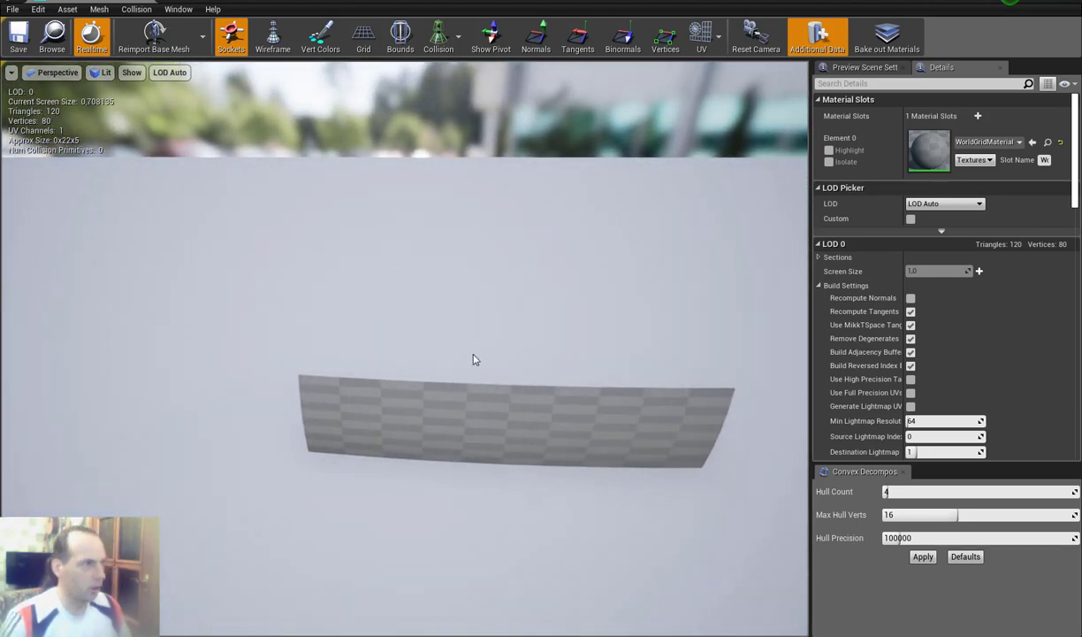
{"action": "left_click", "coordinate": [133, 3]}
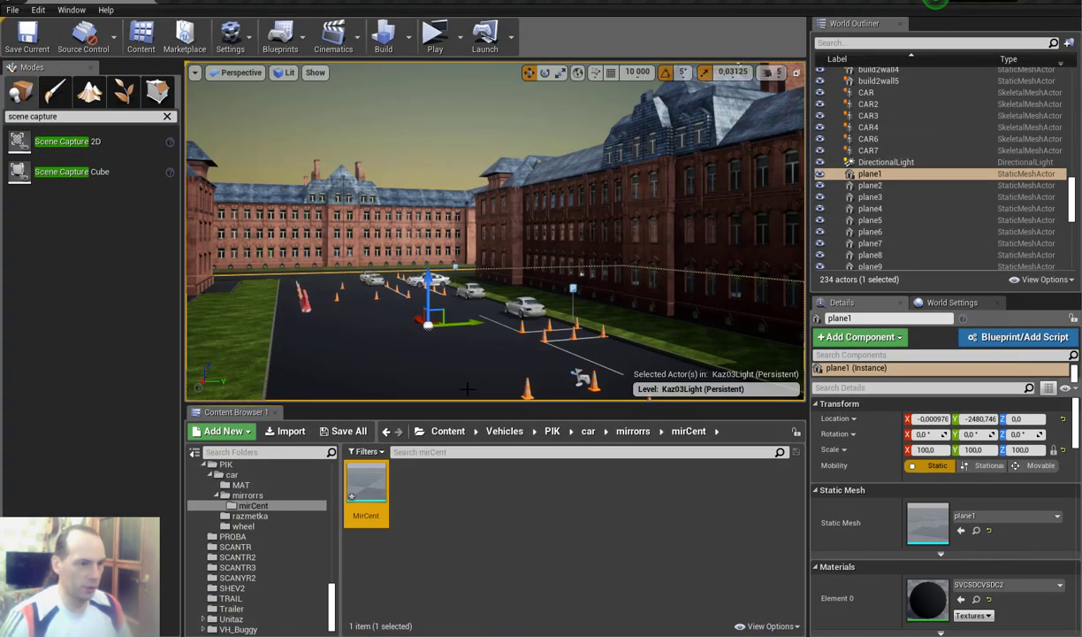
Save all unsaved content, including the changed level.
{"action": "left_click", "coordinate": [436, 522]}
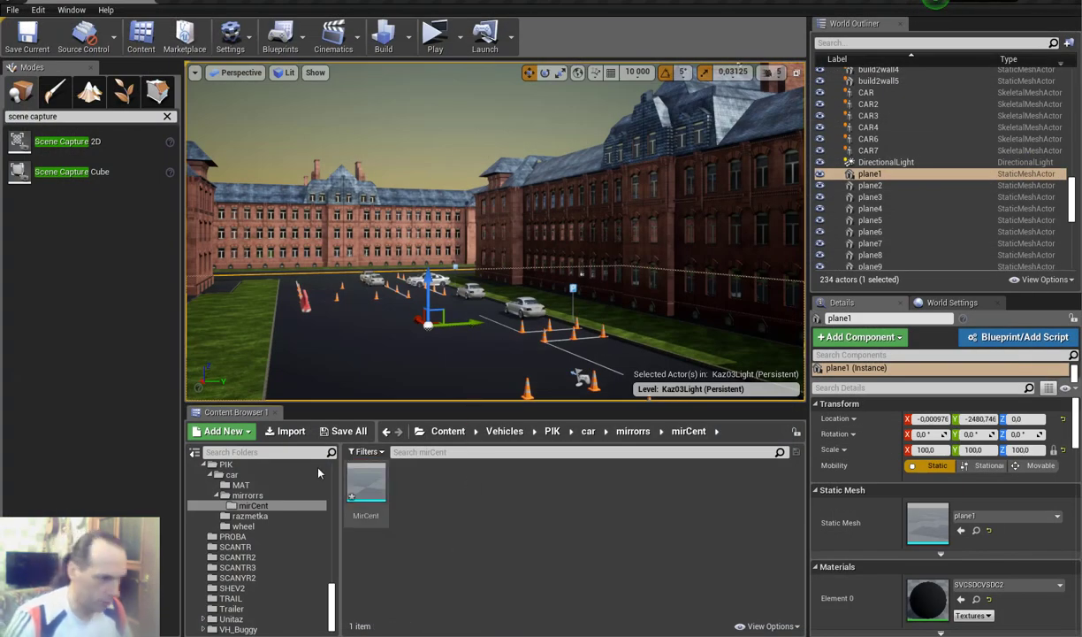
{"action": "left_click", "coordinate": [354, 437]}
{"action": "left_click", "coordinate": [653, 437]}
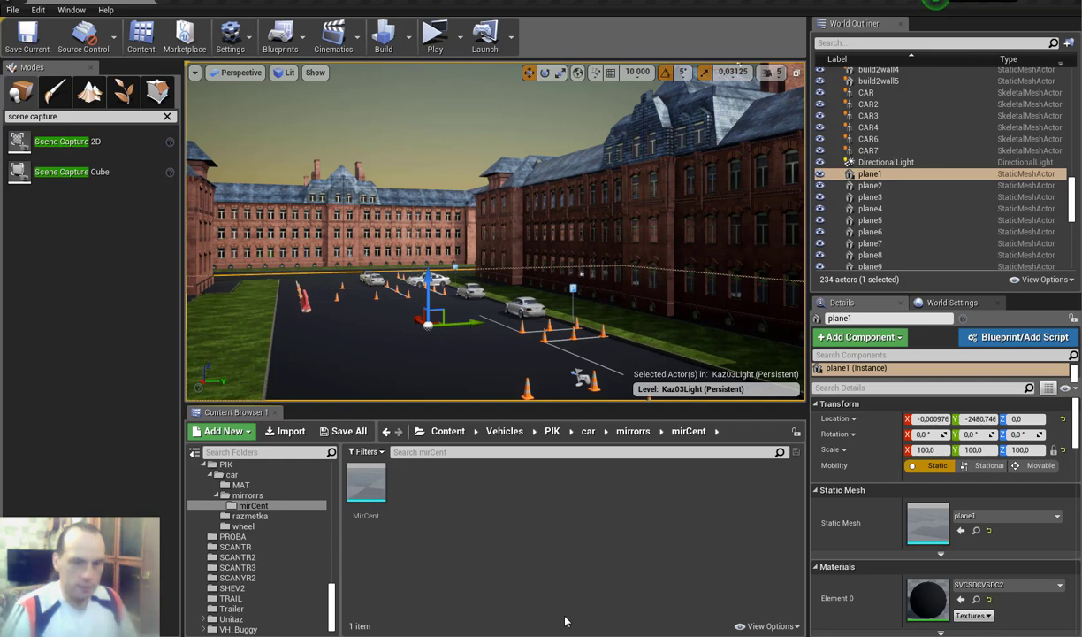
Create an Actor Blueprint named BP_MirCent in the mirCent folder.
{"action": "right_click", "coordinate": [462, 525]}
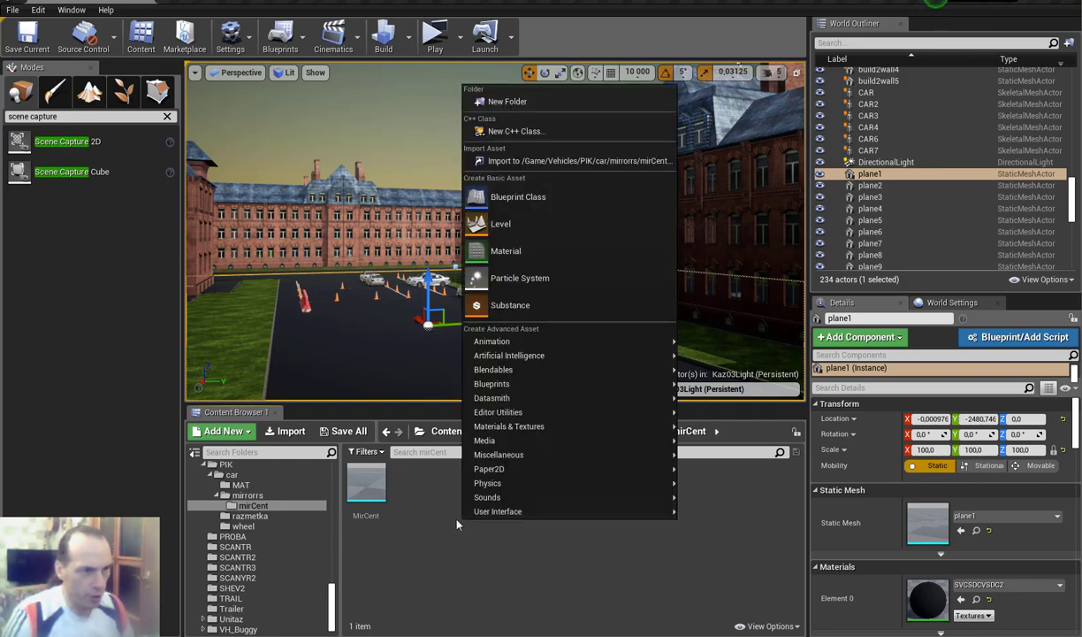
{"action": "left_click", "coordinate": [522, 196]}
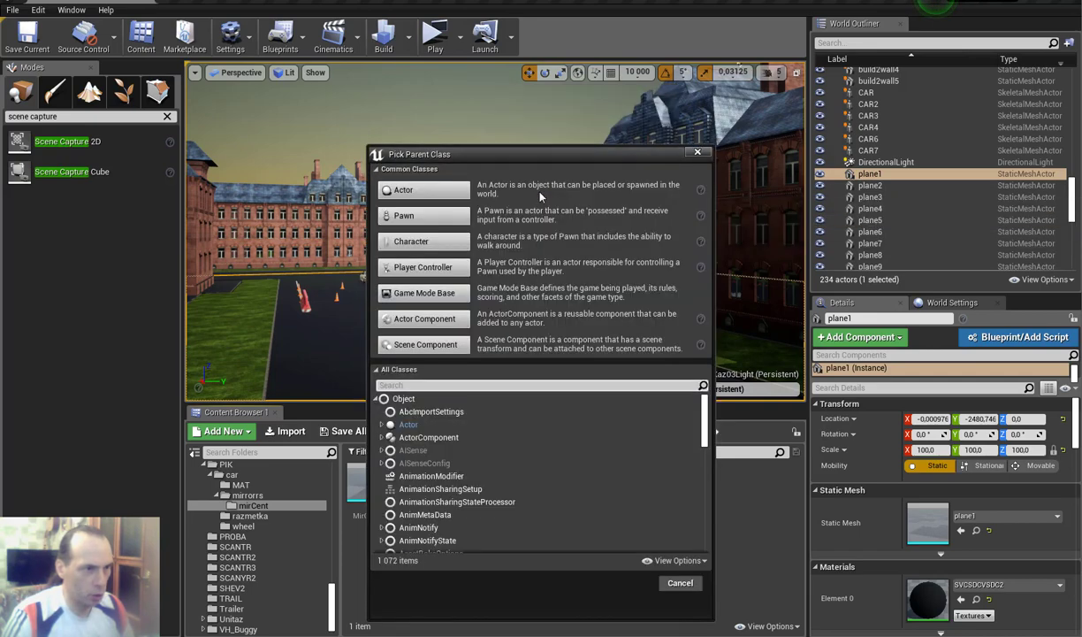
{"action": "left_click", "coordinate": [449, 191]}
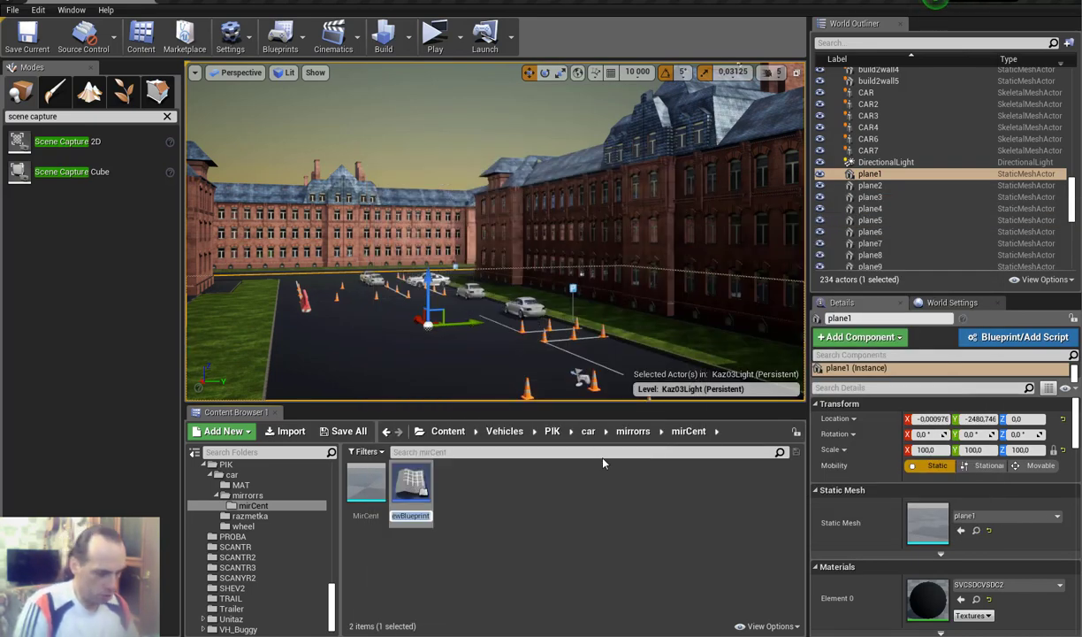
{"action": "type", "text": "BP_Mir"}
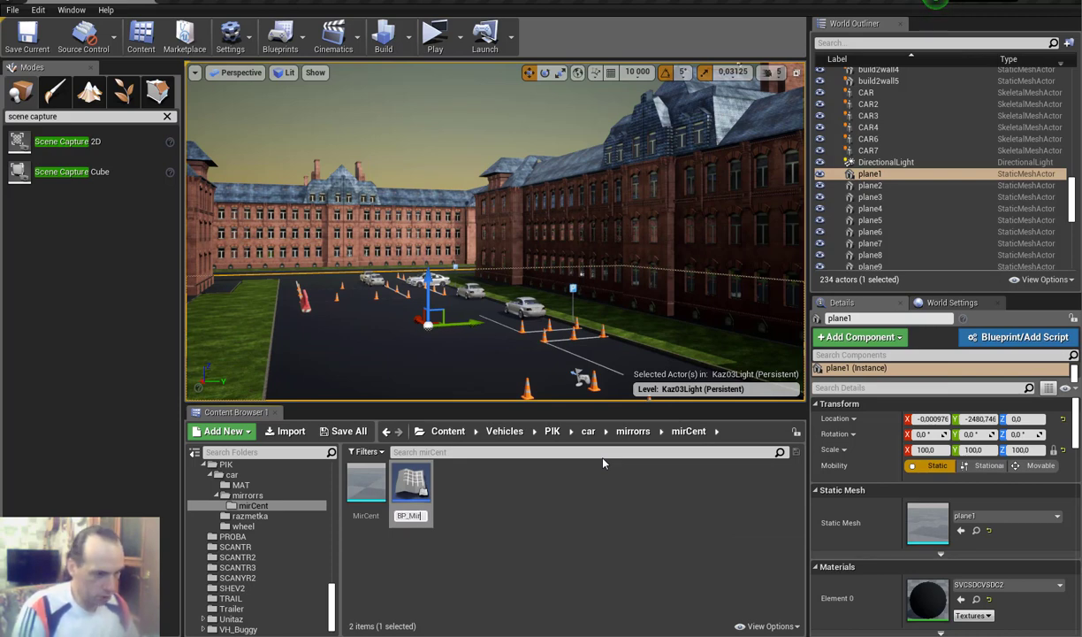
{"action": "type", "text": "ent"}
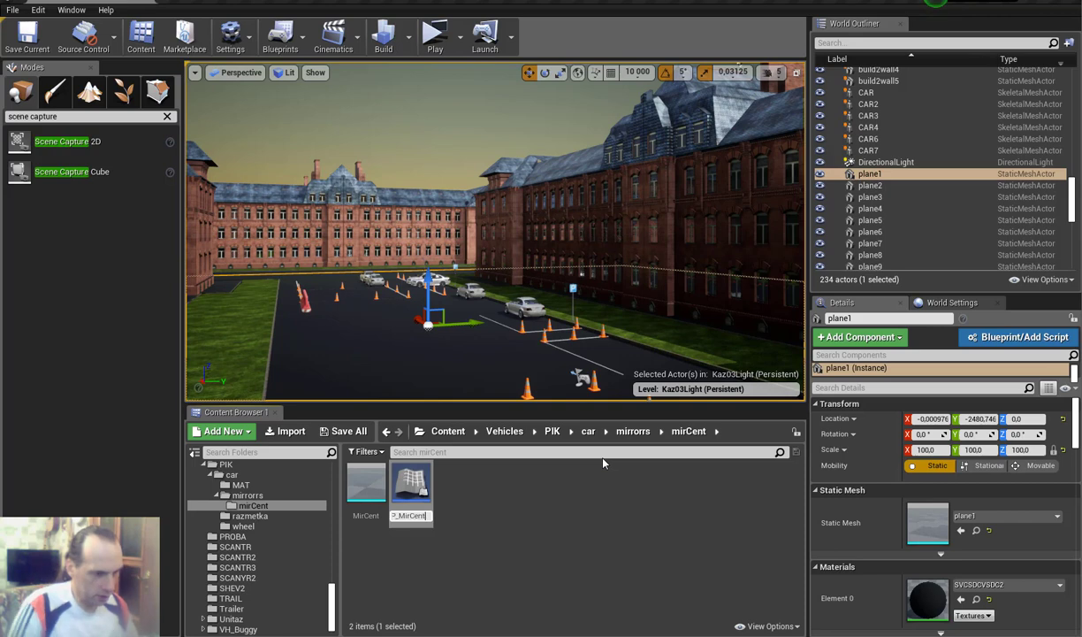
{"action": "key", "text": "Return"}
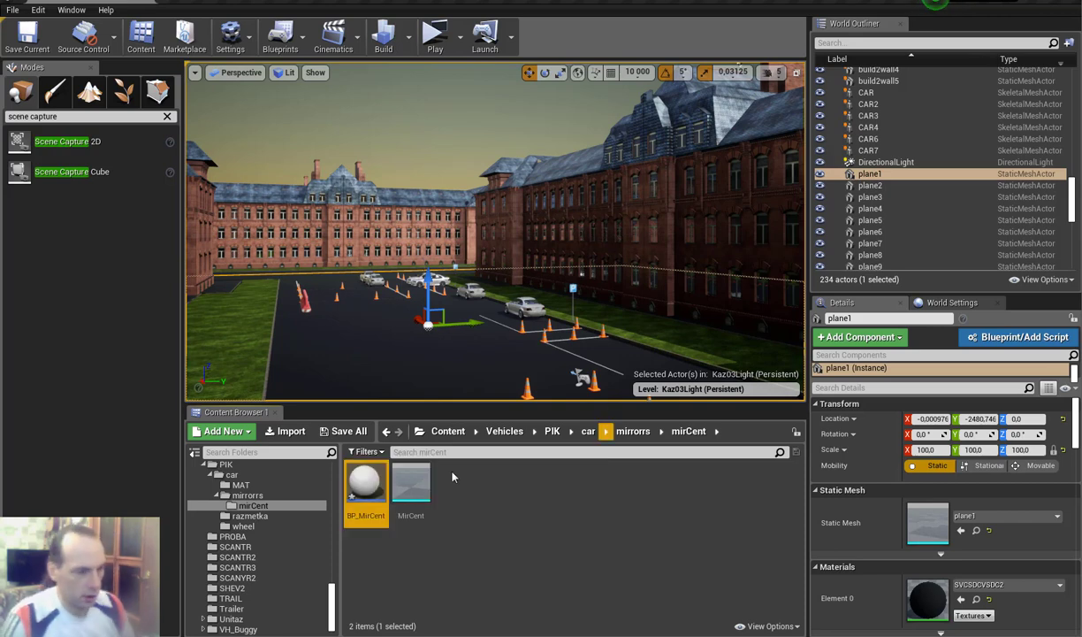
Open BP_MirCent in a maximized Blueprint editor, then reselect it in the level editor.
{"action": "double_click", "coordinate": [366, 485]}
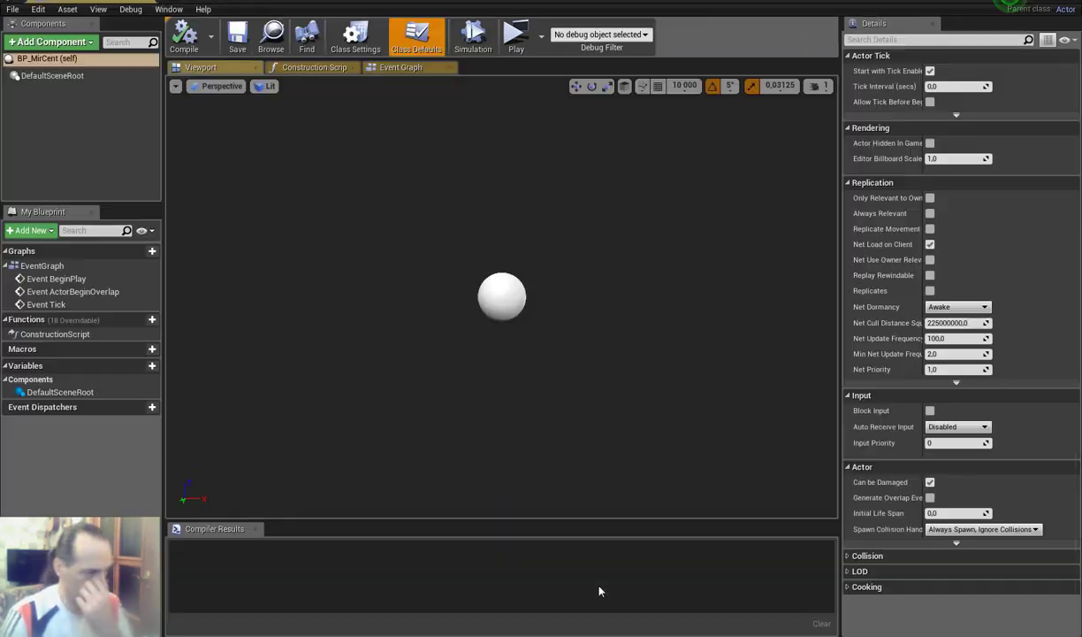
{"action": "double_click", "coordinate": [226, 4]}
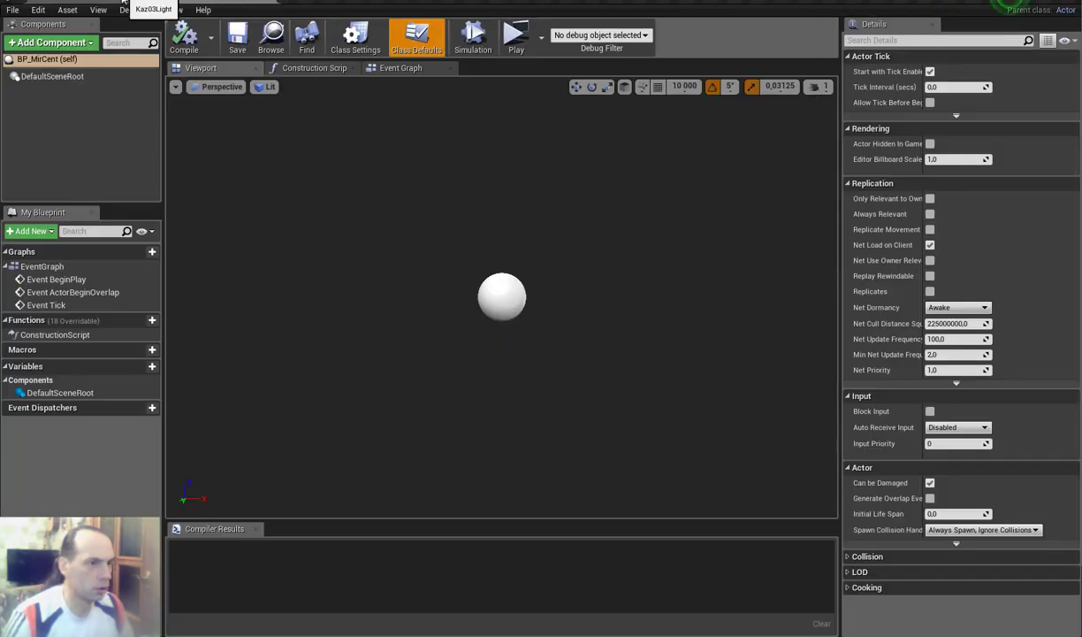
{"action": "left_click", "coordinate": [123, 2]}
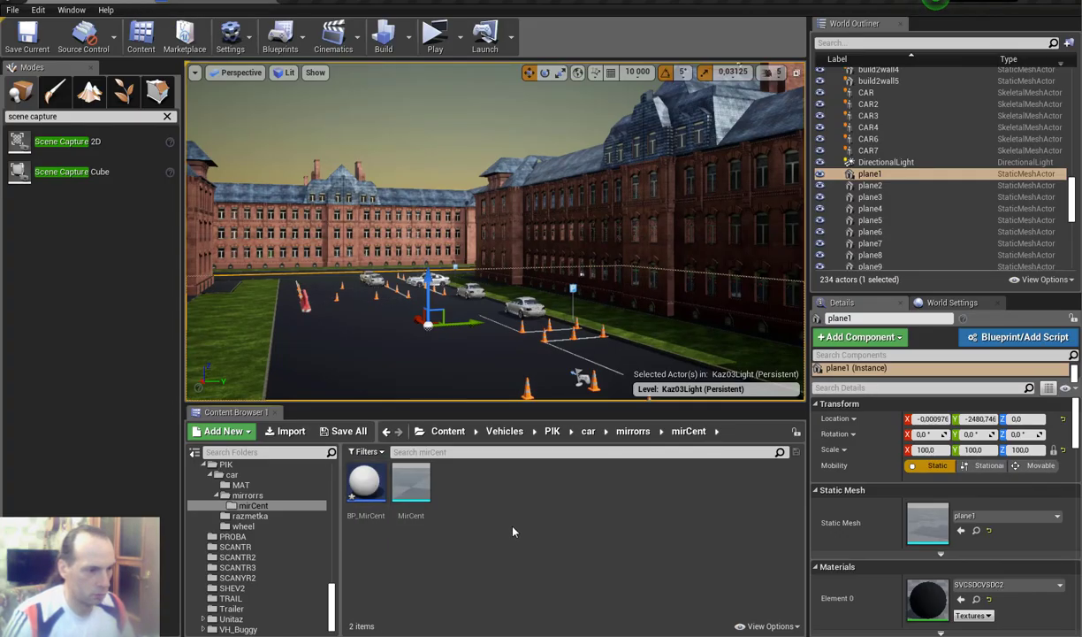
{"action": "left_click", "coordinate": [366, 484]}
Add a Static Mesh component named StaticMesh under DefaultSceneRoot in BP_MirCent and select it.
{"action": "left_click", "coordinate": [298, 3]}
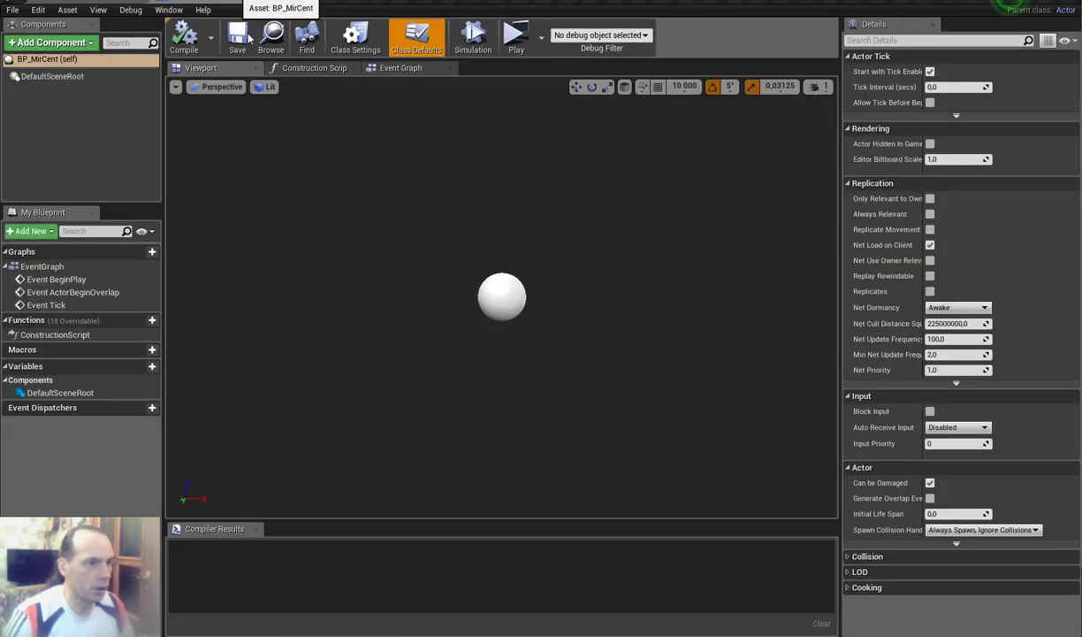
{"action": "left_click", "coordinate": [71, 77]}
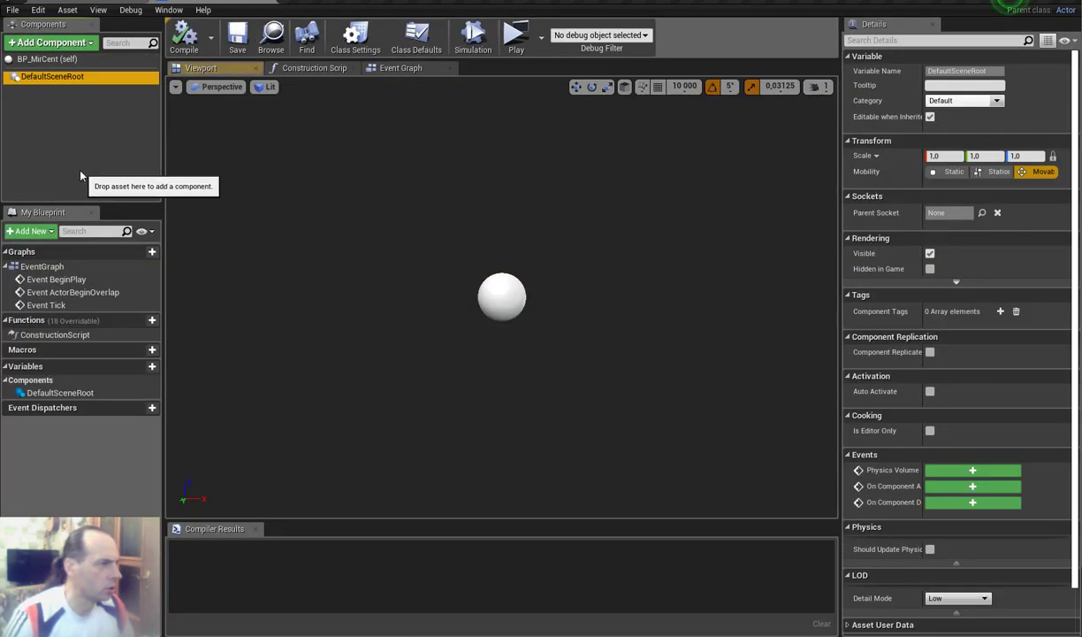
{"action": "left_click", "coordinate": [51, 42]}
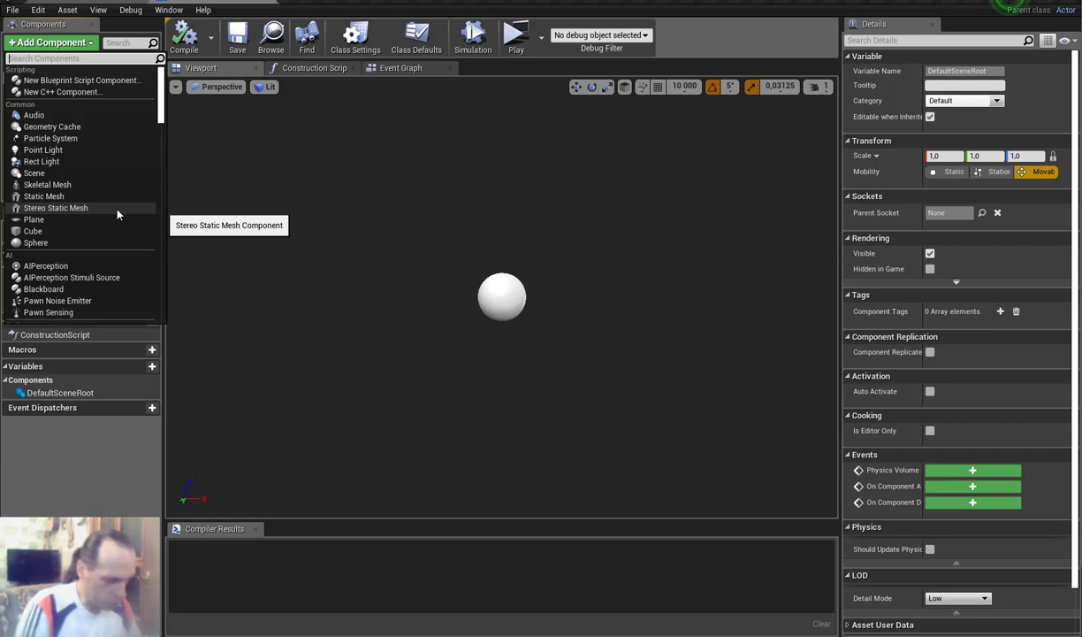
{"action": "type", "text": "static"}
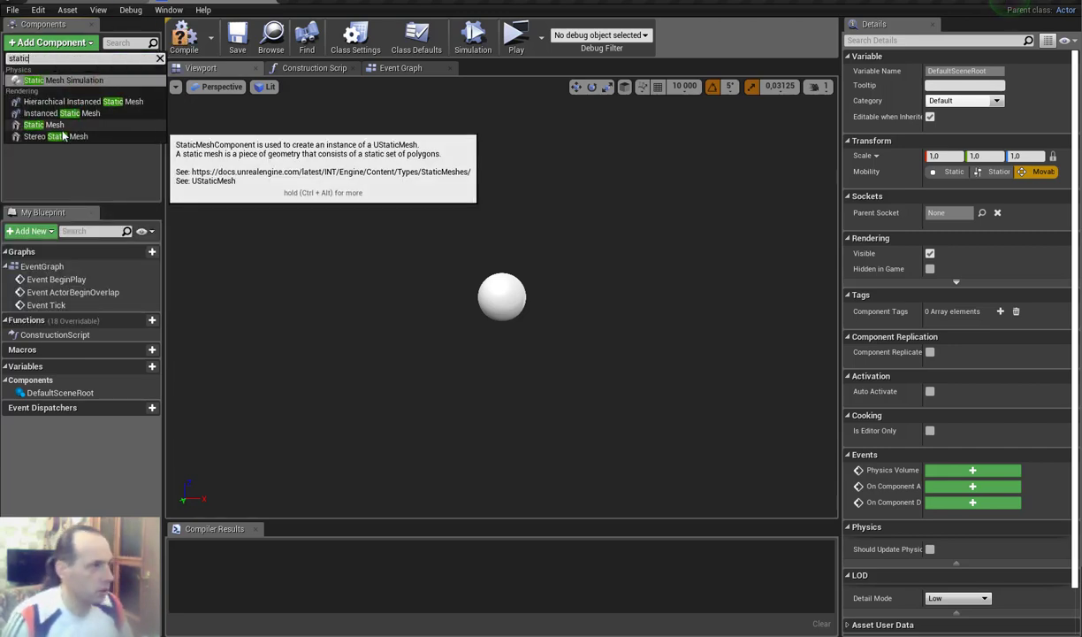
{"action": "left_click", "coordinate": [44, 125]}
{"action": "key", "text": "Return"}
{"action": "left_click", "coordinate": [71, 201]}
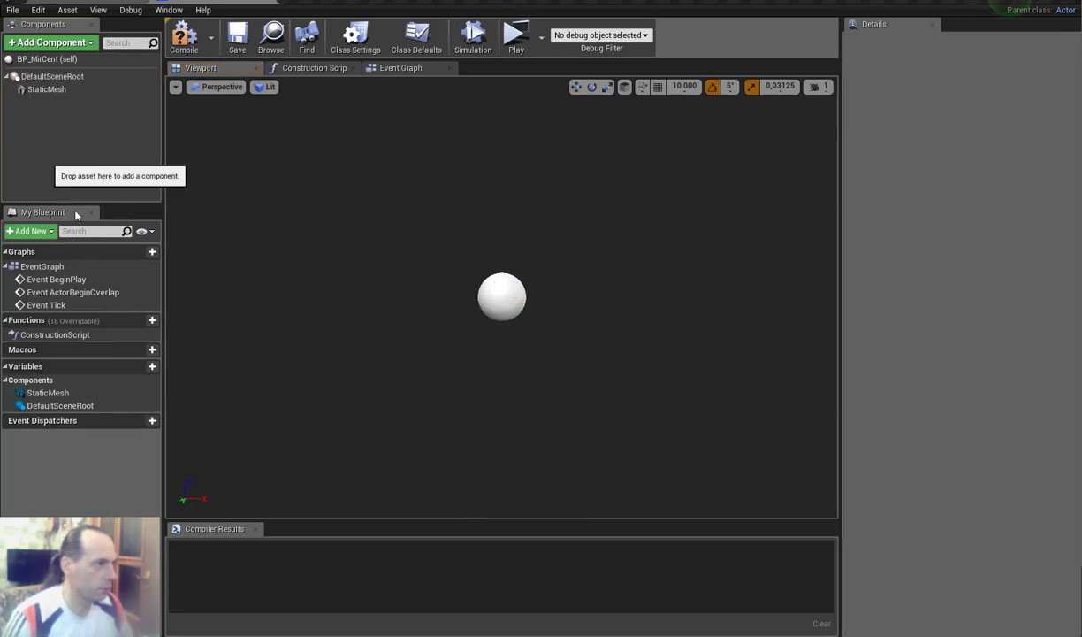
{"action": "left_click", "coordinate": [72, 91]}
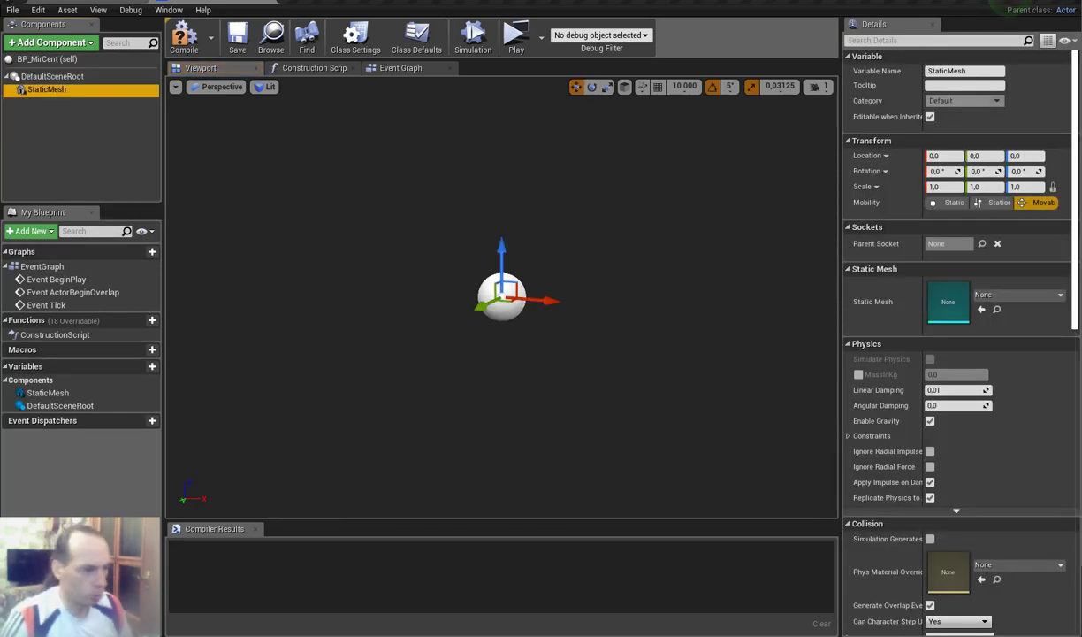
Check the MirCent mesh asset's name in the Content Browser.
{"action": "left_click", "coordinate": [130, 4]}
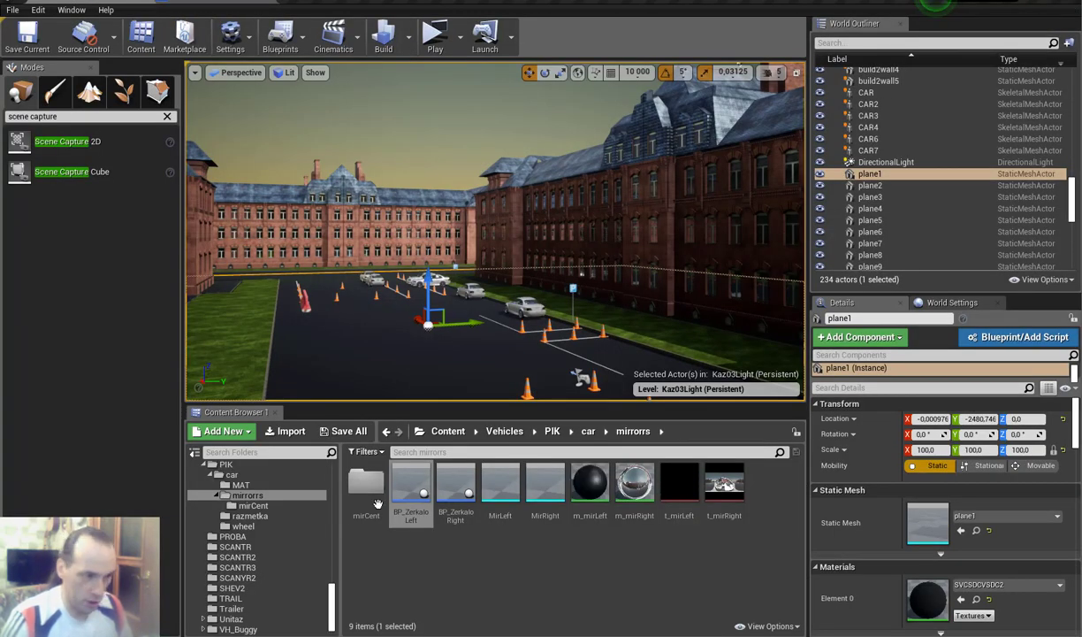
{"action": "left_click", "coordinate": [410, 488]}
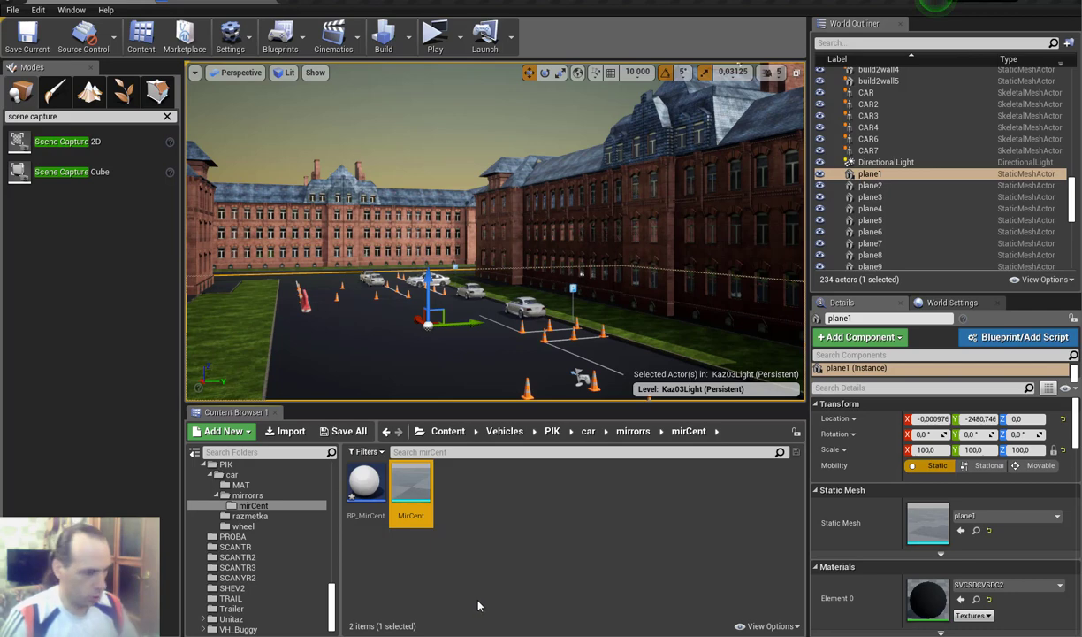
{"action": "key", "text": "F2"}
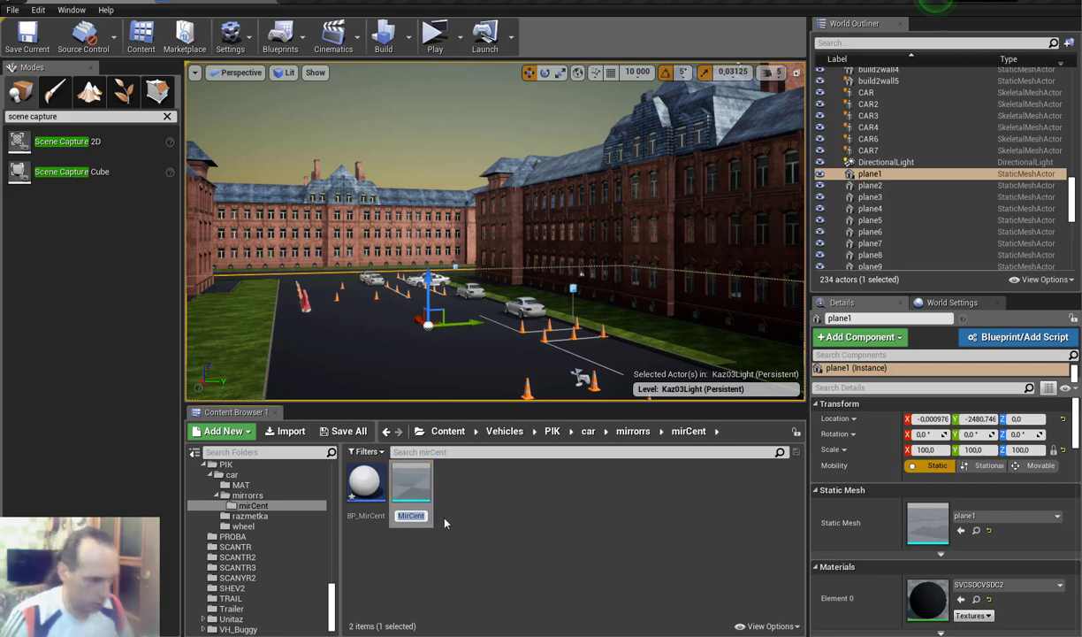
Set the StaticMesh component's mesh to MirCent and compile BP_MirCent.
{"action": "left_click", "coordinate": [232, 6]}
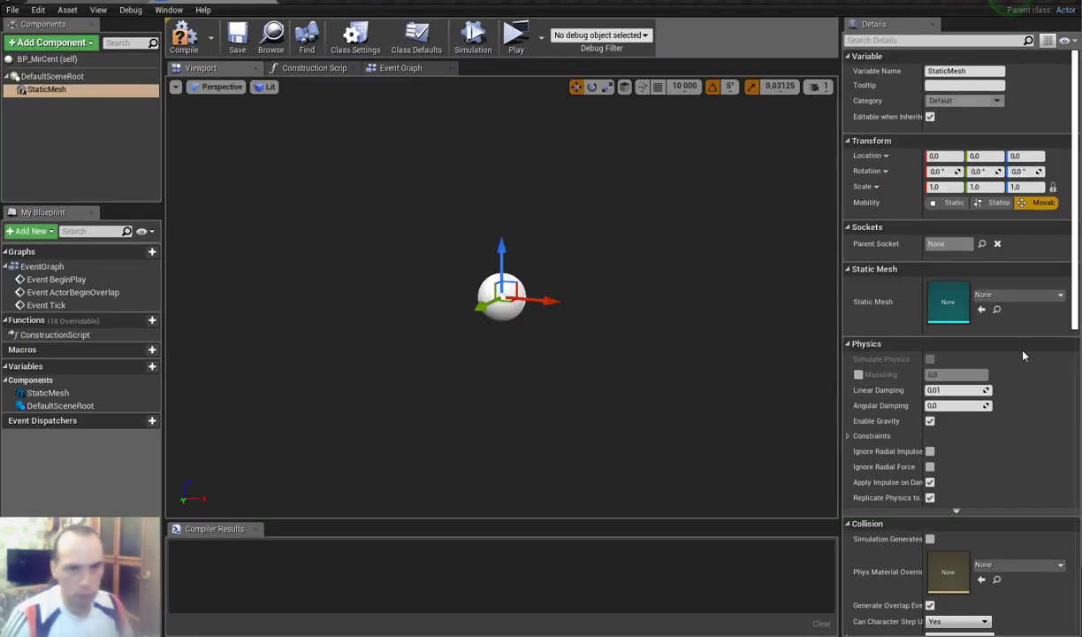
{"action": "left_click", "coordinate": [1031, 297]}
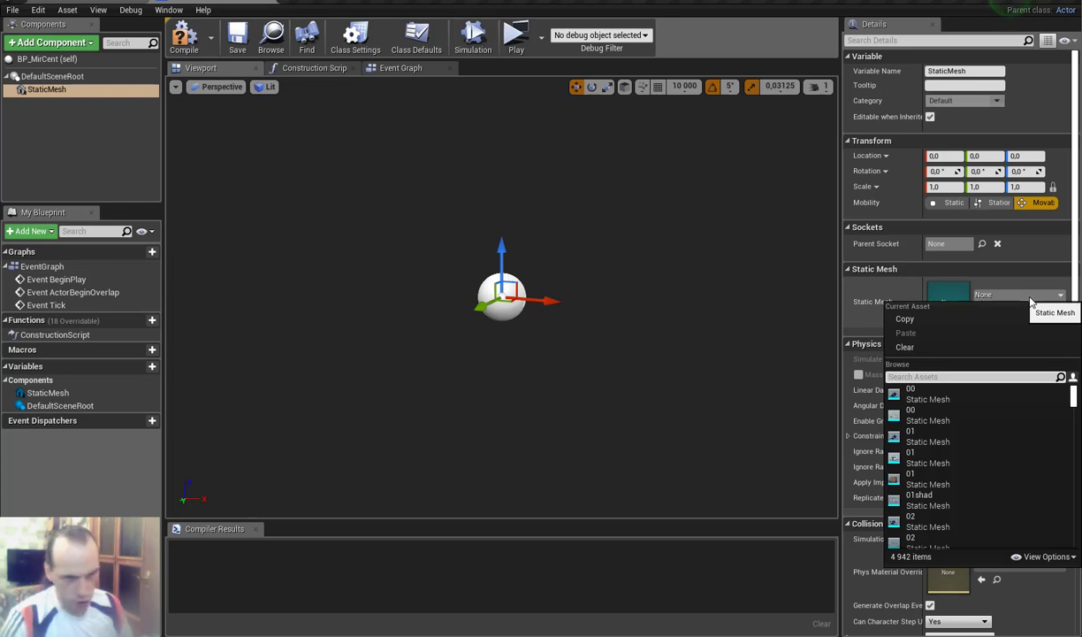
{"action": "type", "text": "MirCent"}
{"action": "left_click", "coordinate": [924, 393]}
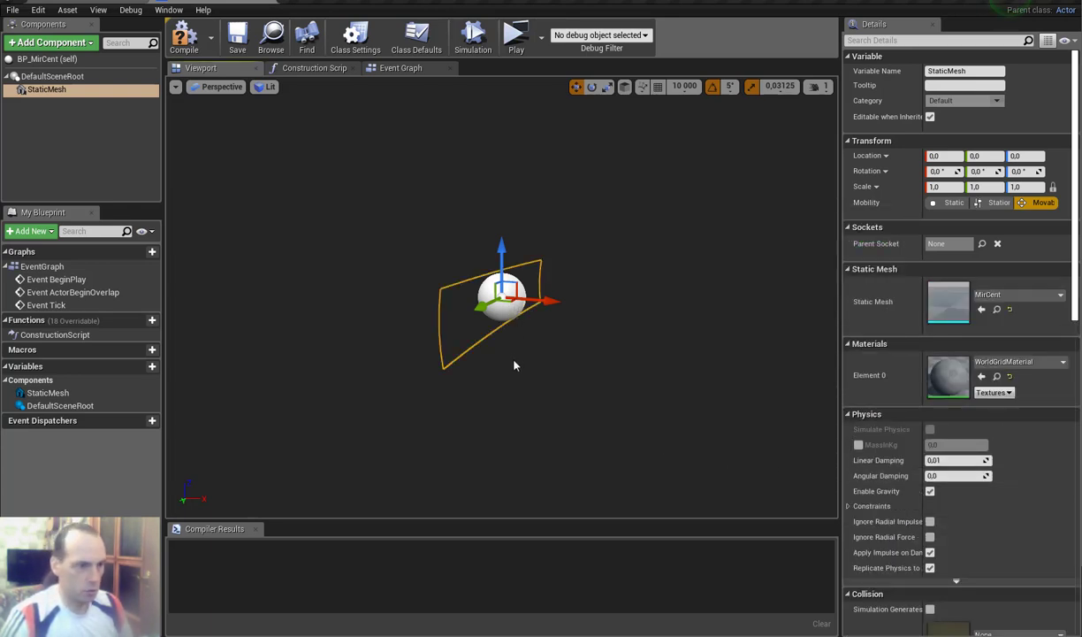
{"action": "mouse_move", "coordinate": [503, 380]}
{"action": "left_mouse_down"}
{"action": "mouse_move", "coordinate": [433, 389]}
{"action": "mouse_move", "coordinate": [503, 379]}
{"action": "left_mouse_up"}
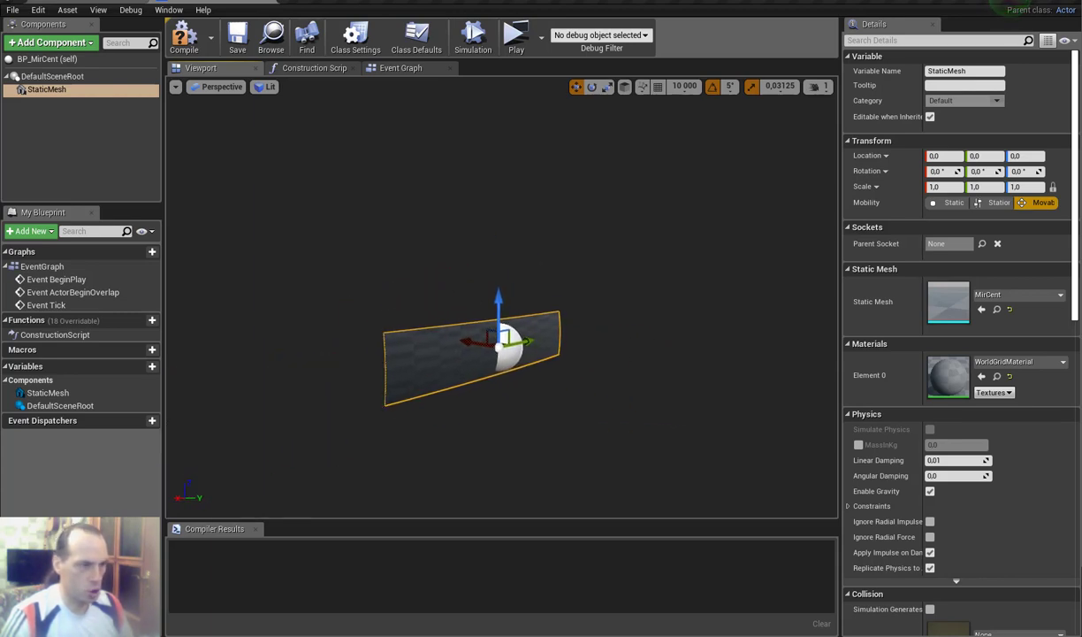
{"action": "left_click", "coordinate": [184, 37]}
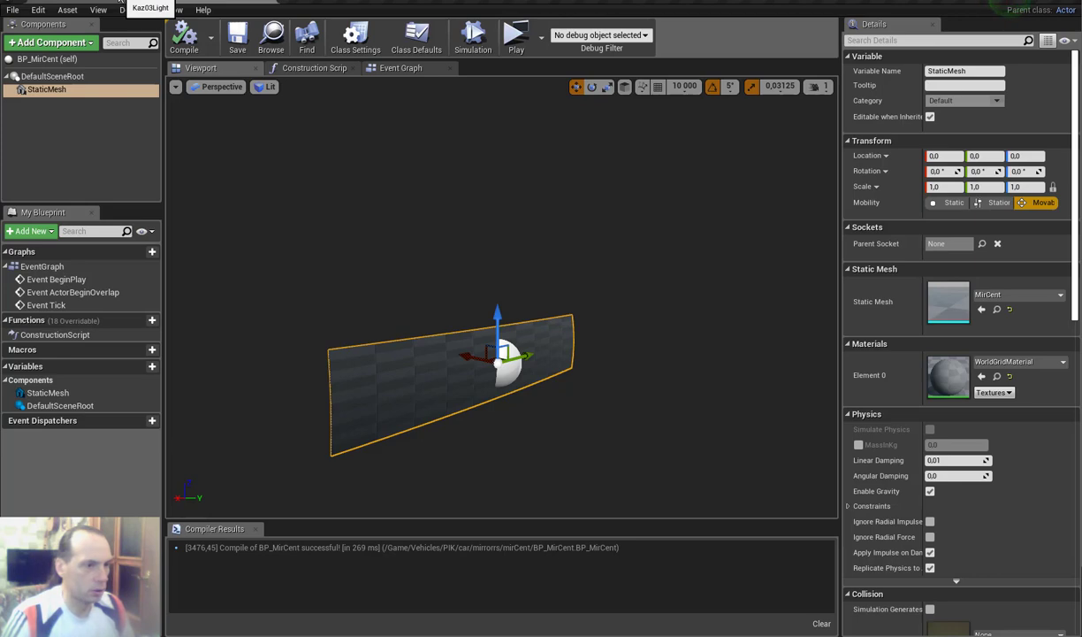
Open the PIK_BP car blueprint from the PIK folder and inspect its body mesh.
{"action": "left_click", "coordinate": [121, 2]}
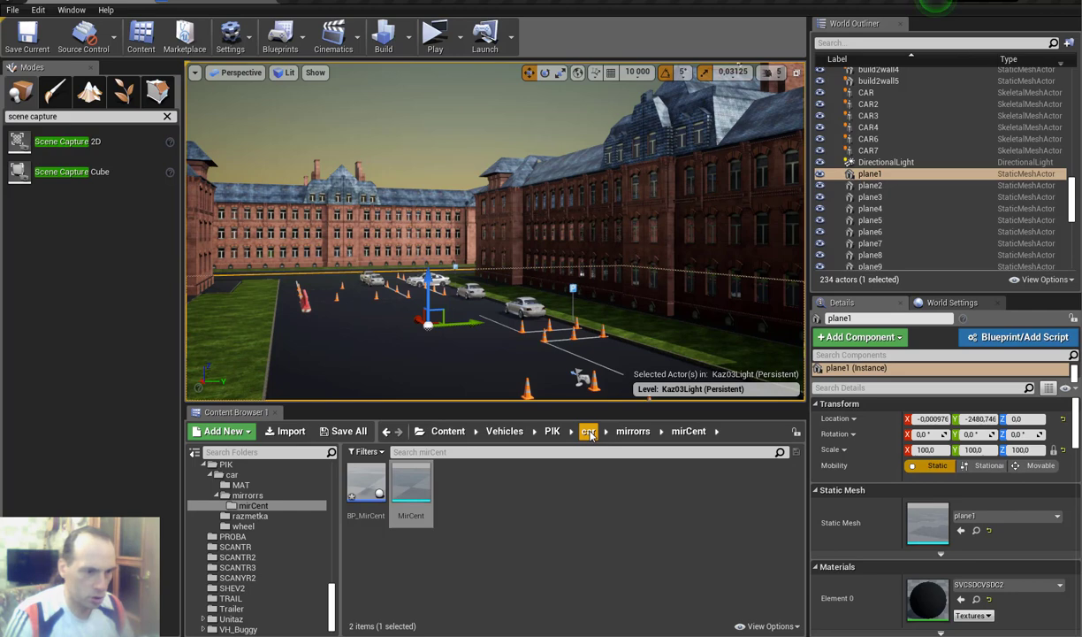
{"action": "left_click", "coordinate": [555, 431]}
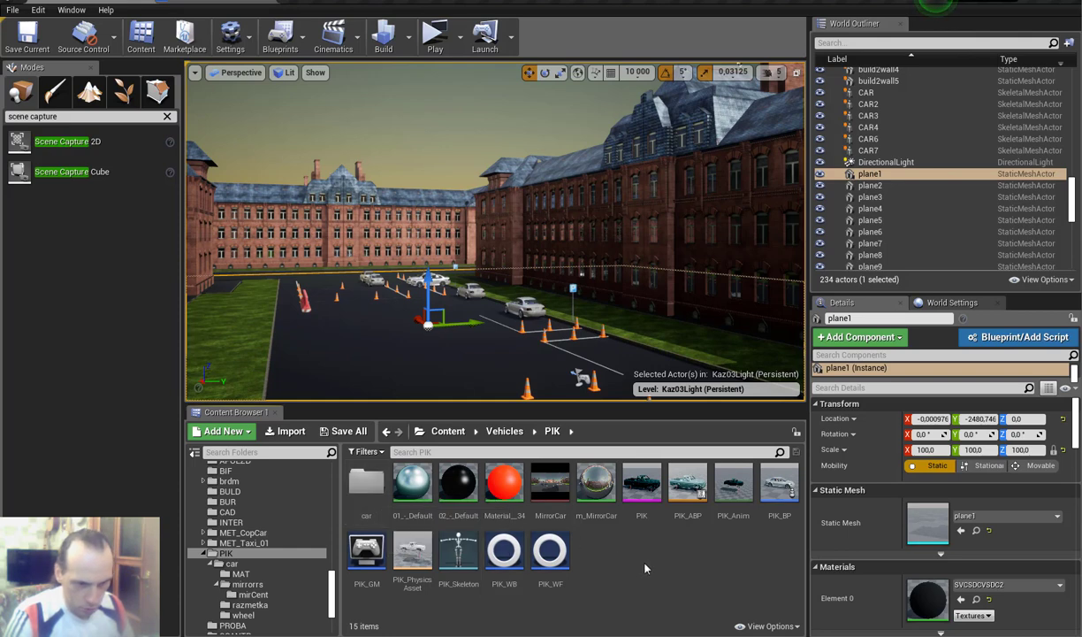
{"action": "double_click", "coordinate": [779, 484]}
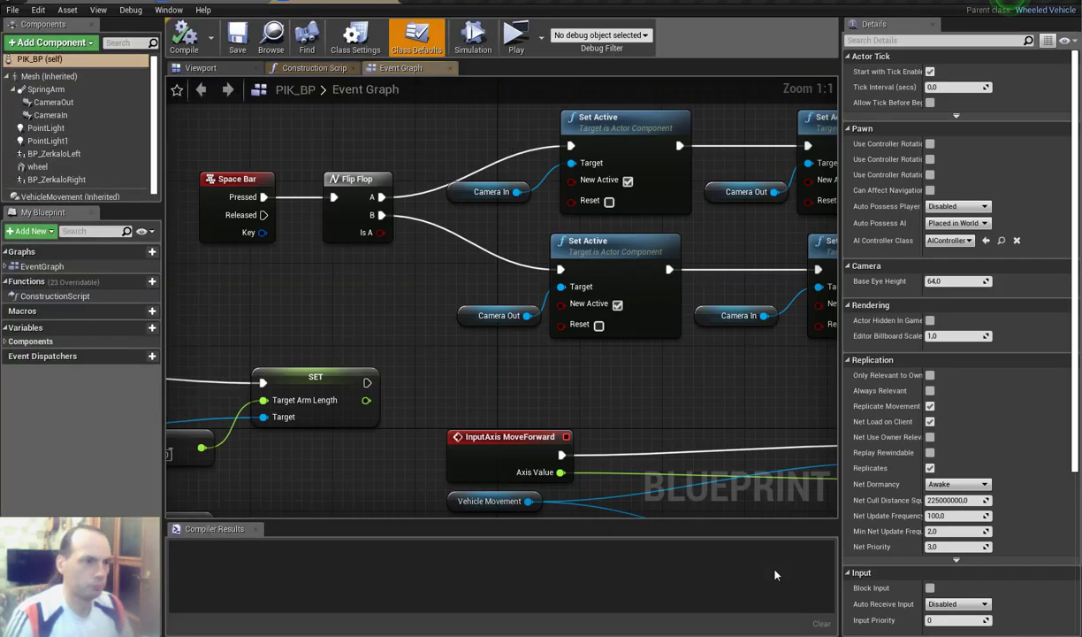
{"action": "left_click", "coordinate": [200, 68]}
{"action": "mouse_move", "coordinate": [403, 336]}
{"action": "left_mouse_down"}
{"action": "mouse_move", "coordinate": [371, 389]}
{"action": "mouse_move", "coordinate": [399, 361]}
{"action": "left_mouse_up"}
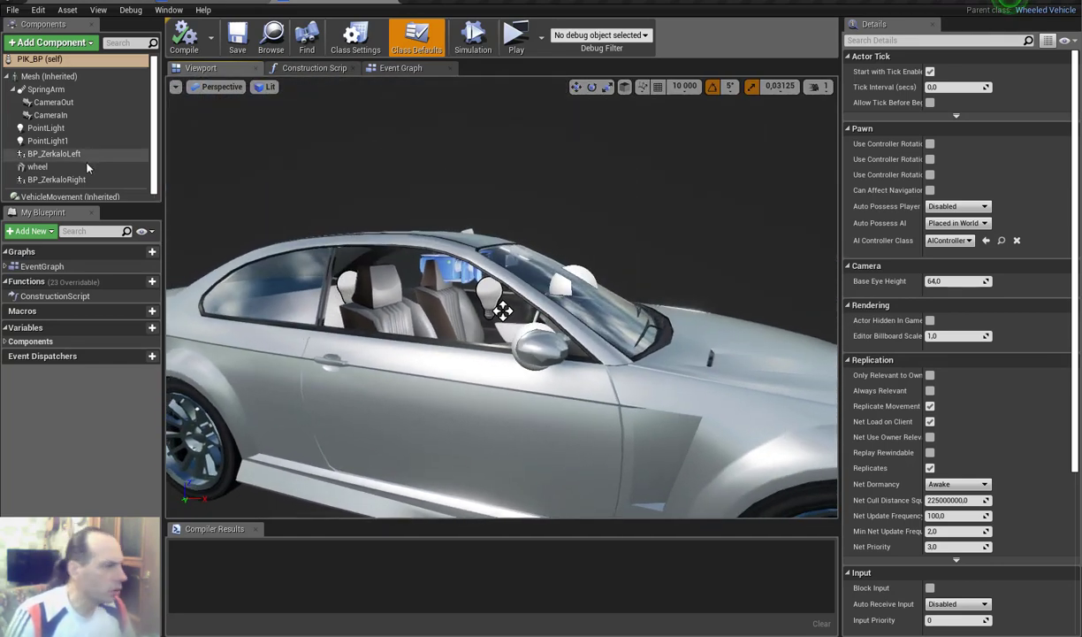
{"action": "left_click", "coordinate": [36, 77]}
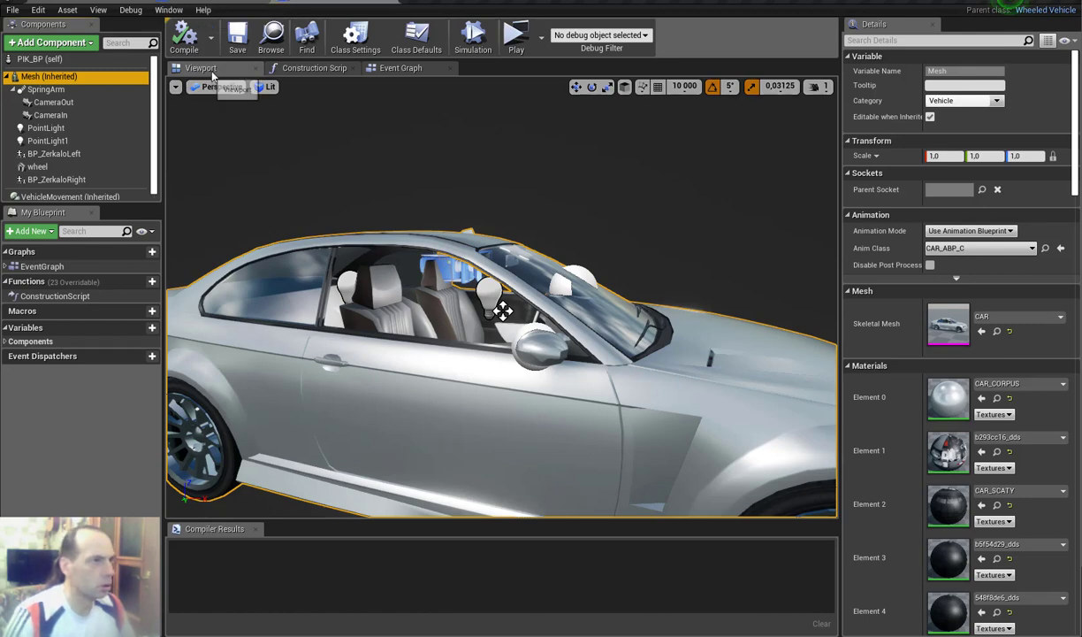
Browse back to car > mirrors > mirCent in the level editor and select BP_MirCent.
{"action": "left_click", "coordinate": [149, 4]}
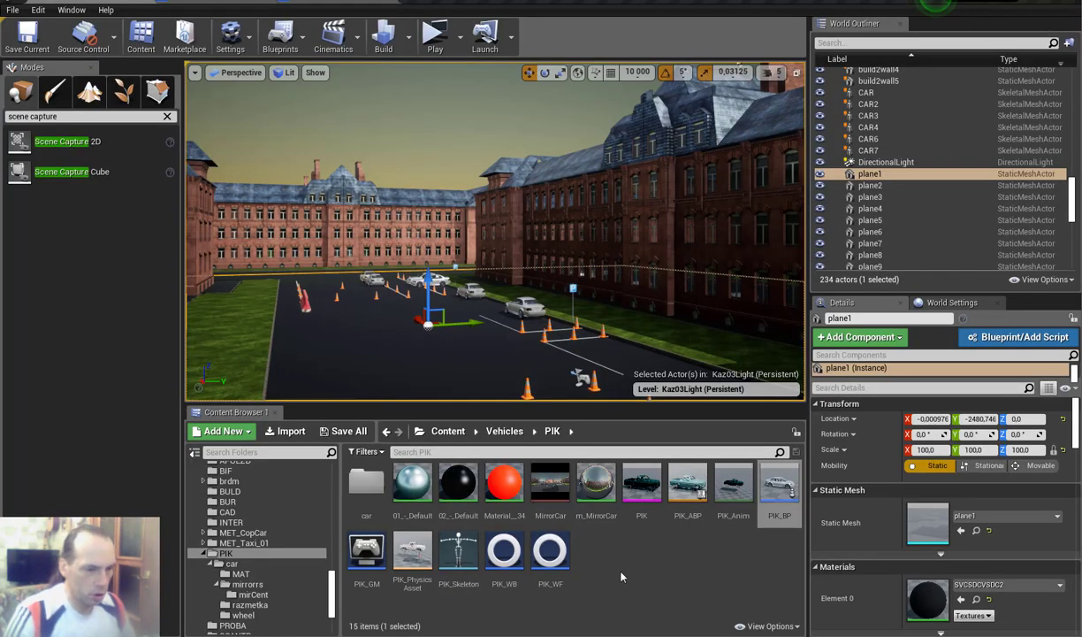
{"action": "double_click", "coordinate": [366, 504]}
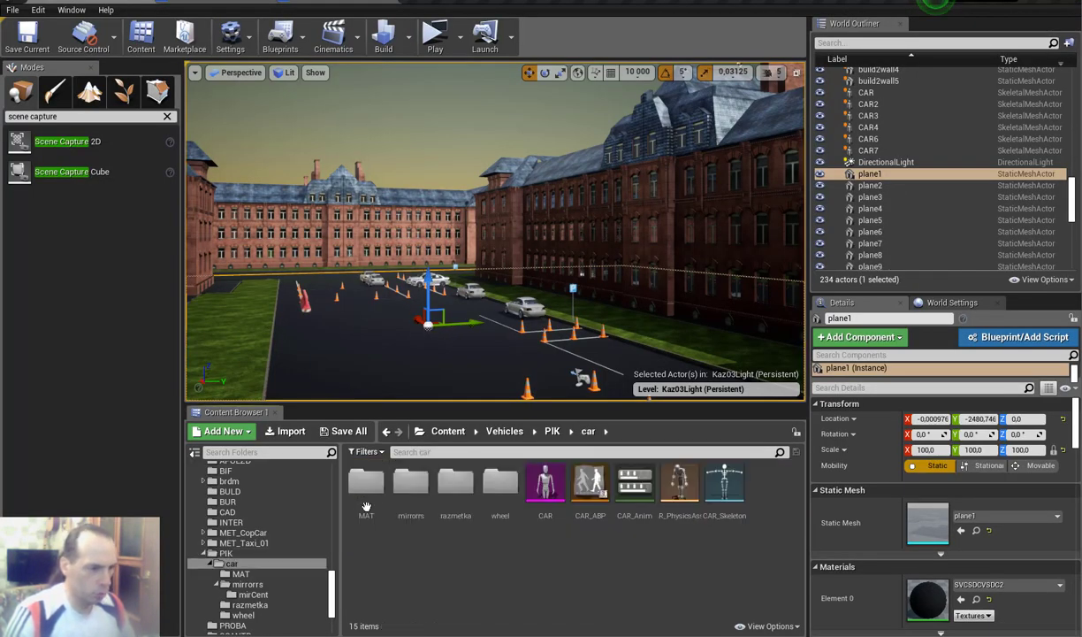
{"action": "double_click", "coordinate": [418, 488]}
{"action": "double_click", "coordinate": [366, 484]}
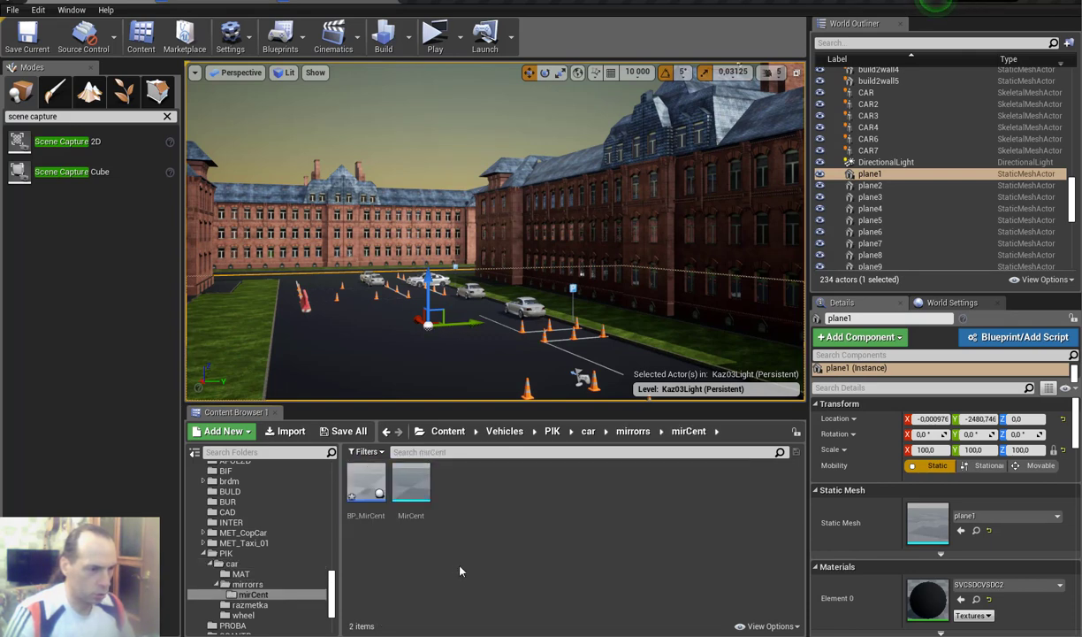
{"action": "left_click", "coordinate": [366, 487]}
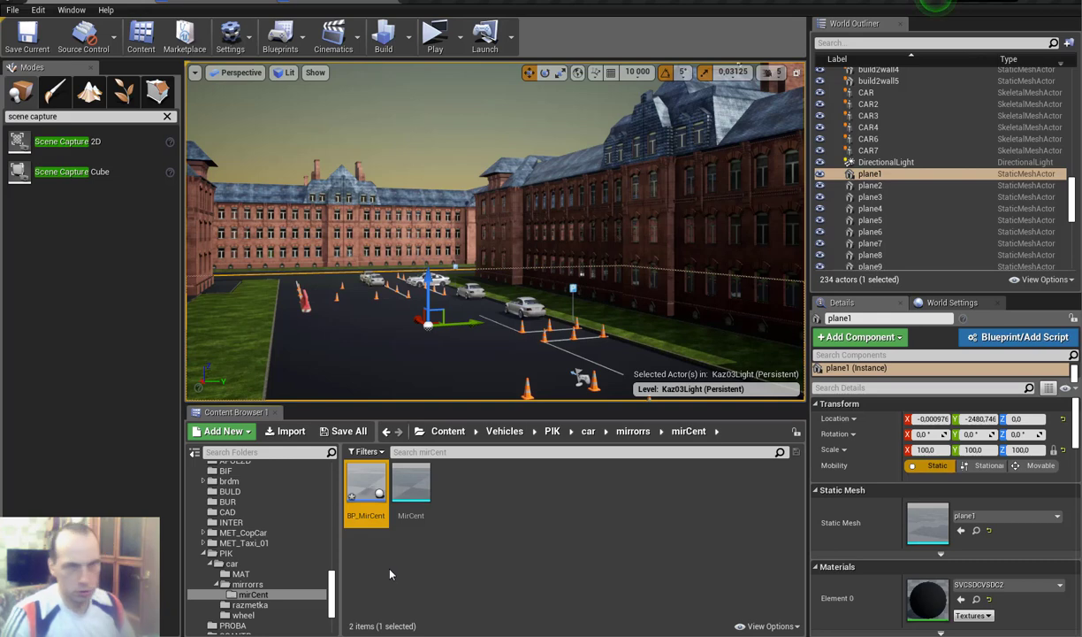
Add BP_MirCent as a component of the PIK_BP car and raise it into the car.
{"action": "mouse_move", "coordinate": [366, 486]}
{"action": "left_mouse_down"}
{"action": "mouse_move", "coordinate": [399, 235]}
{"action": "mouse_move", "coordinate": [454, 412]}
{"action": "mouse_move", "coordinate": [425, 379]}
{"action": "left_mouse_up"}
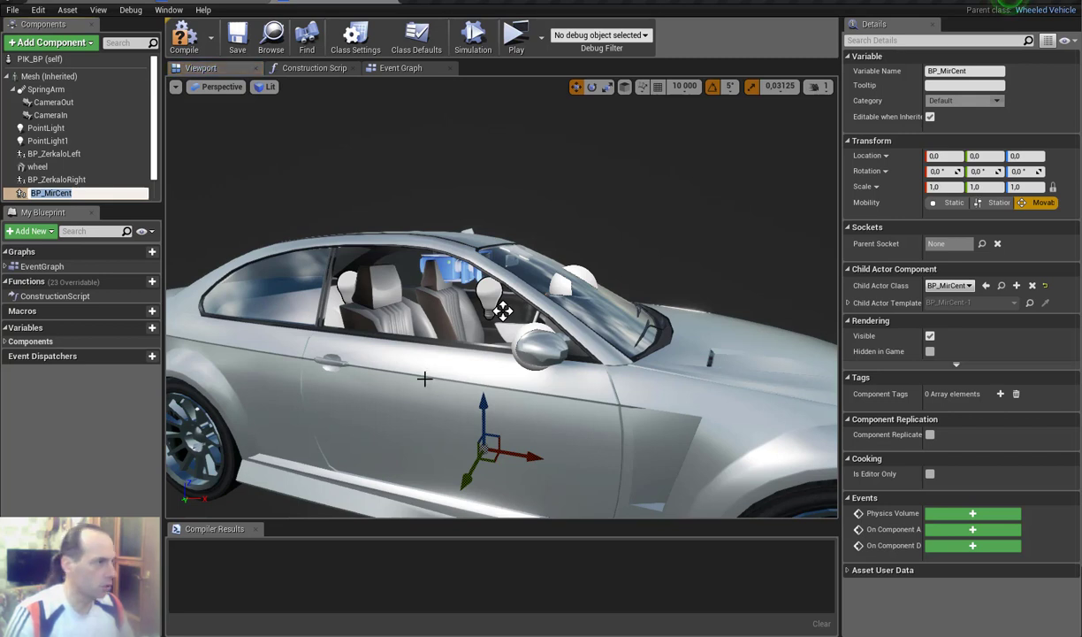
{"action": "left_click", "coordinate": [484, 409]}
{"action": "left_click_drag", "start_coordinate": [484, 412], "coordinate": [459, 377]}
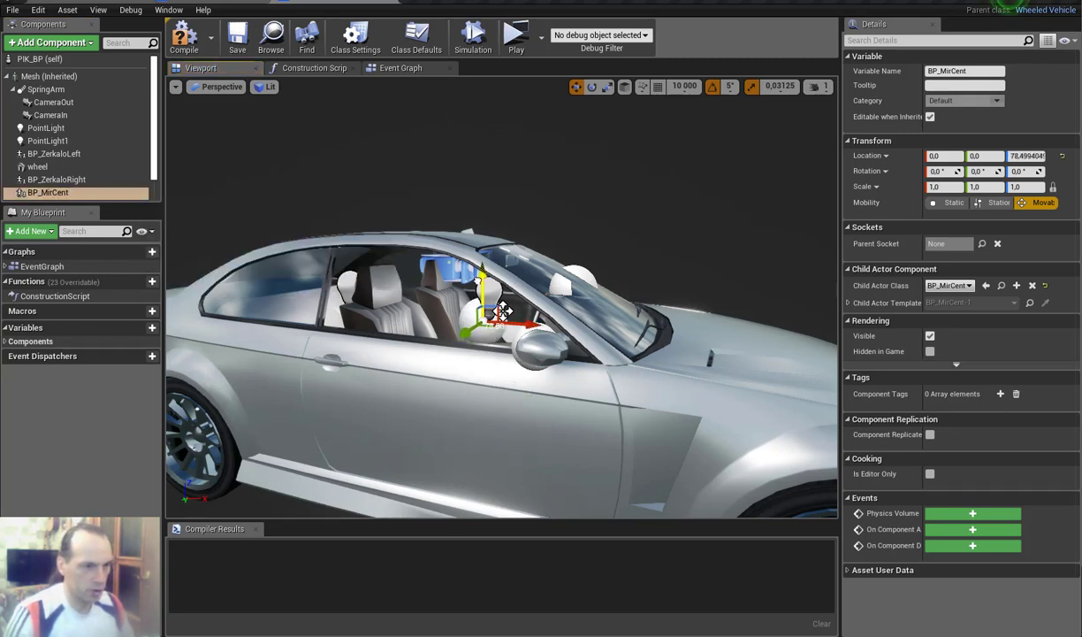
Move the BP_MirCent component onto the interior rear-view mirror, centred in the cabin.
{"action": "scroll", "coordinate": [459, 376], "scroll_direction": "up", "scroll_amount": 8}
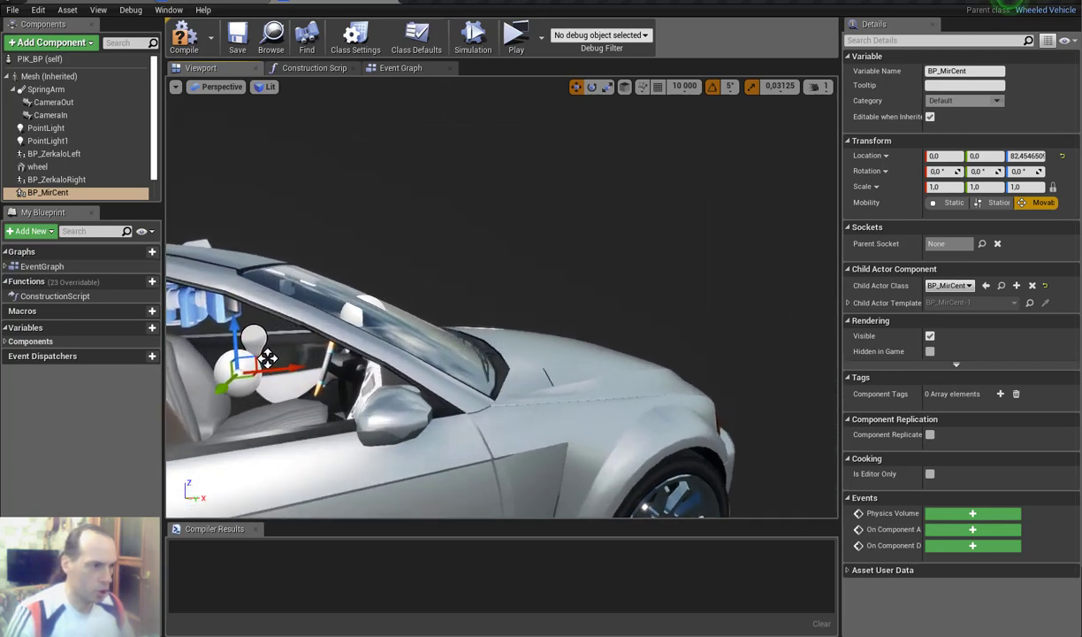
{"action": "scroll", "coordinate": [408, 297], "scroll_direction": "up", "scroll_amount": 3}
{"action": "scroll", "coordinate": [398, 299], "scroll_direction": "up", "scroll_amount": 3}
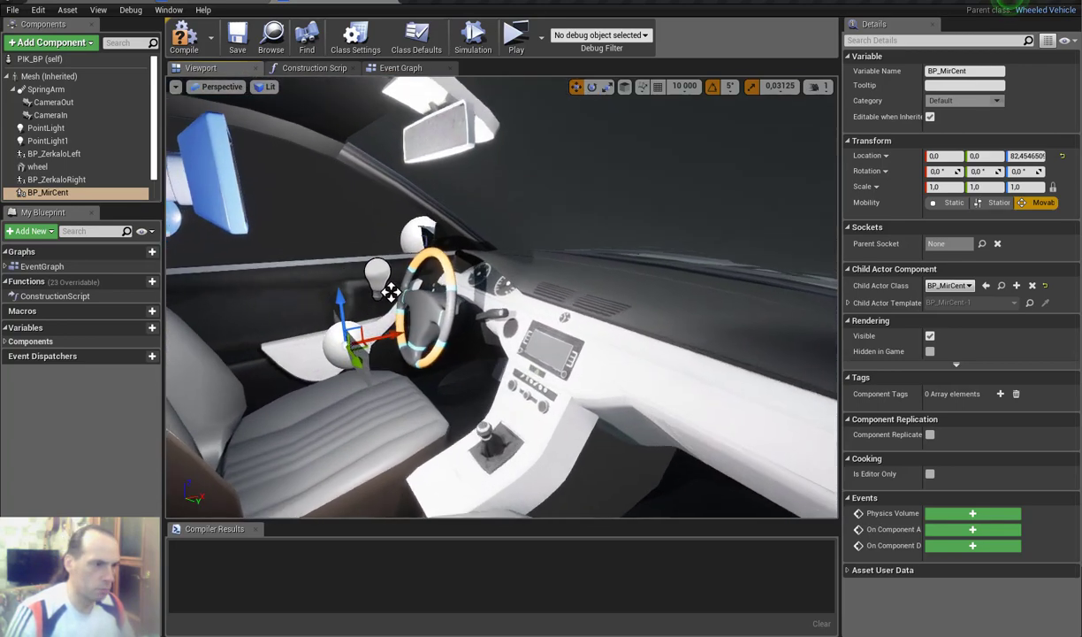
{"action": "scroll", "coordinate": [385, 301], "scroll_direction": "up", "scroll_amount": 3}
{"action": "scroll", "coordinate": [370, 303], "scroll_direction": "up", "scroll_amount": 2}
{"action": "right_click_drag", "start_coordinate": [370, 302], "coordinate": [461, 324]}
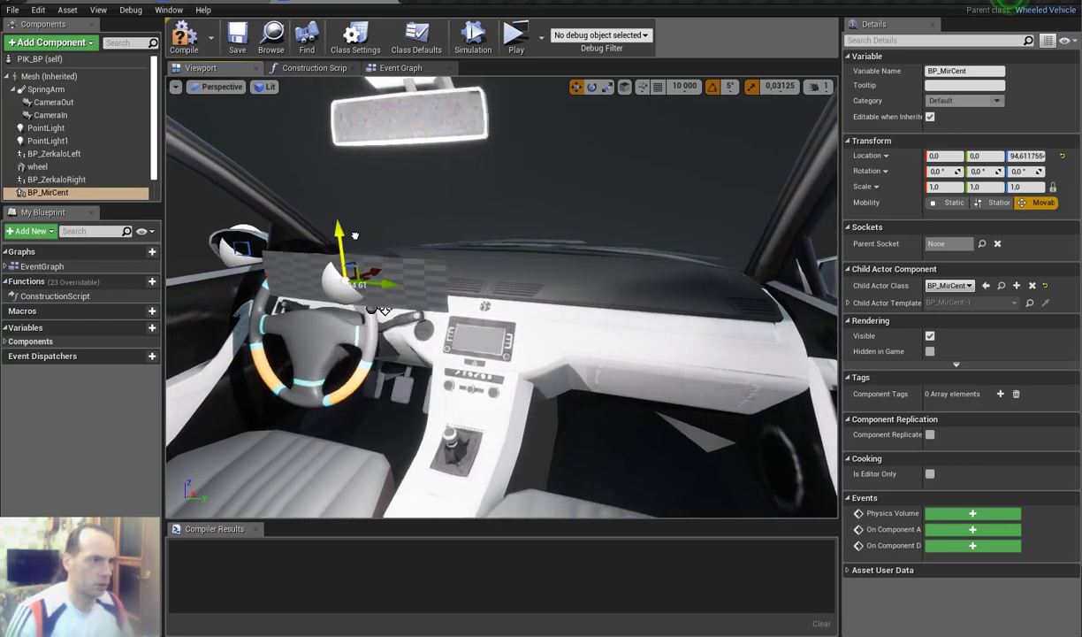
{"action": "left_click_drag", "start_coordinate": [354, 343], "coordinate": [350, 168]}
{"action": "mouse_move", "coordinate": [350, 168]}
{"action": "right_mouse_down"}
{"action": "mouse_move", "coordinate": [349, 133]}
{"action": "mouse_move", "coordinate": [301, 176]}
{"action": "right_mouse_up"}
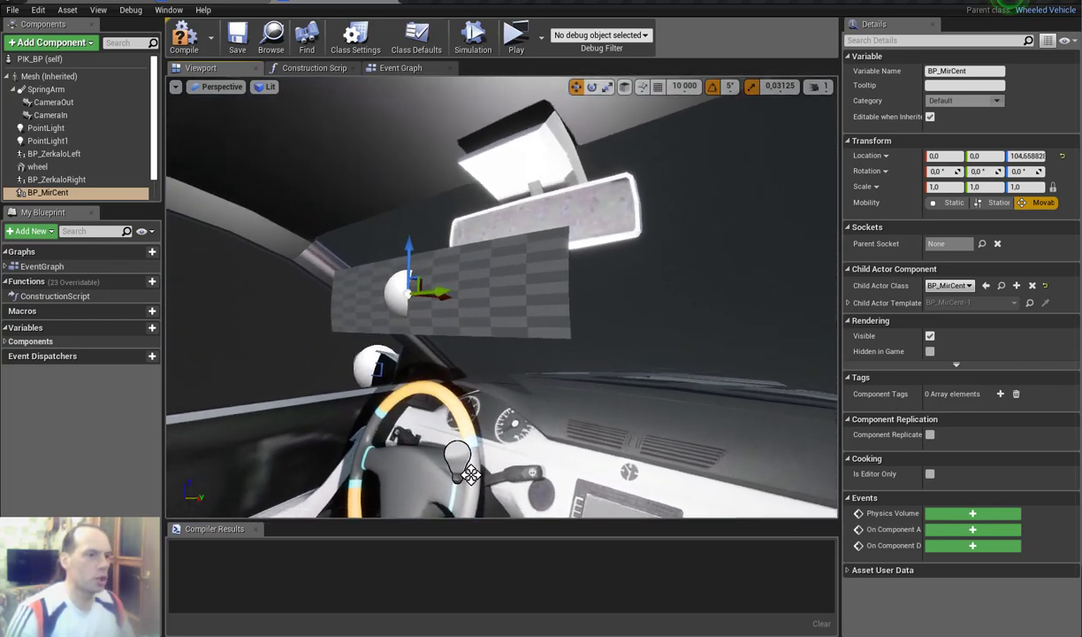
{"action": "right_click_drag", "start_coordinate": [354, 270], "coordinate": [357, 267]}
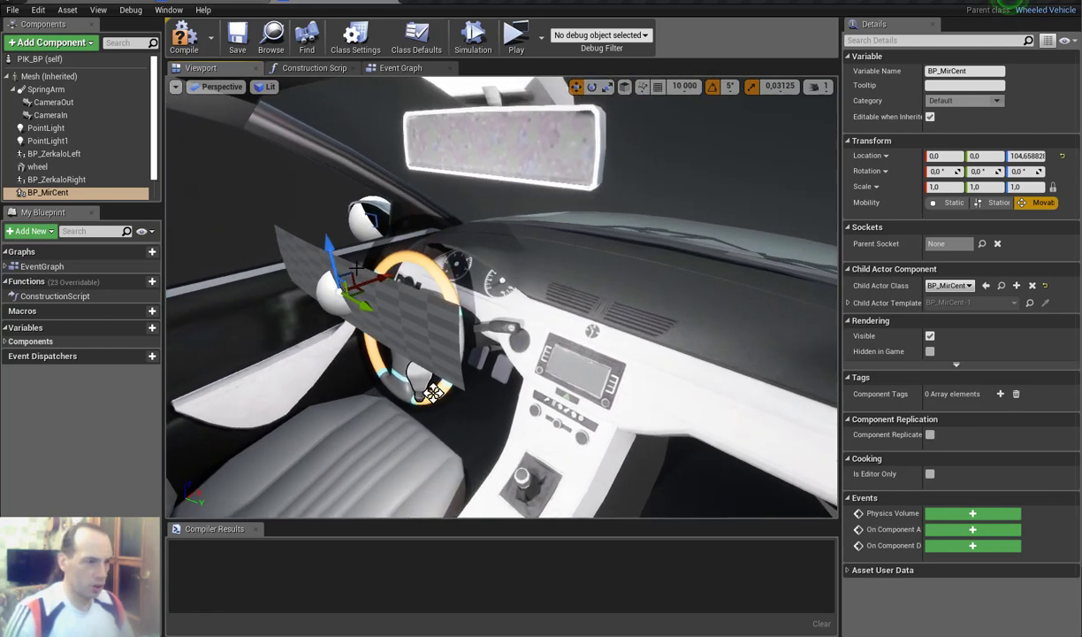
{"action": "mouse_move", "coordinate": [354, 281]}
{"action": "left_mouse_down"}
{"action": "mouse_move", "coordinate": [510, 133]}
{"action": "mouse_move", "coordinate": [497, 132]}
{"action": "left_mouse_up"}
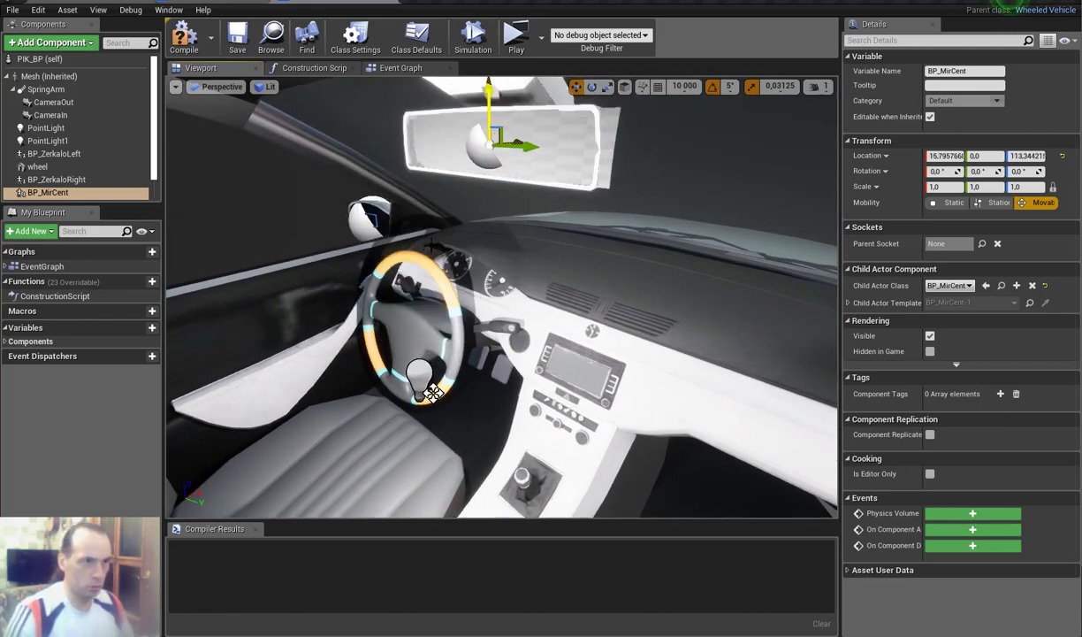
{"action": "right_click_drag", "start_coordinate": [432, 392], "coordinate": [492, 218]}
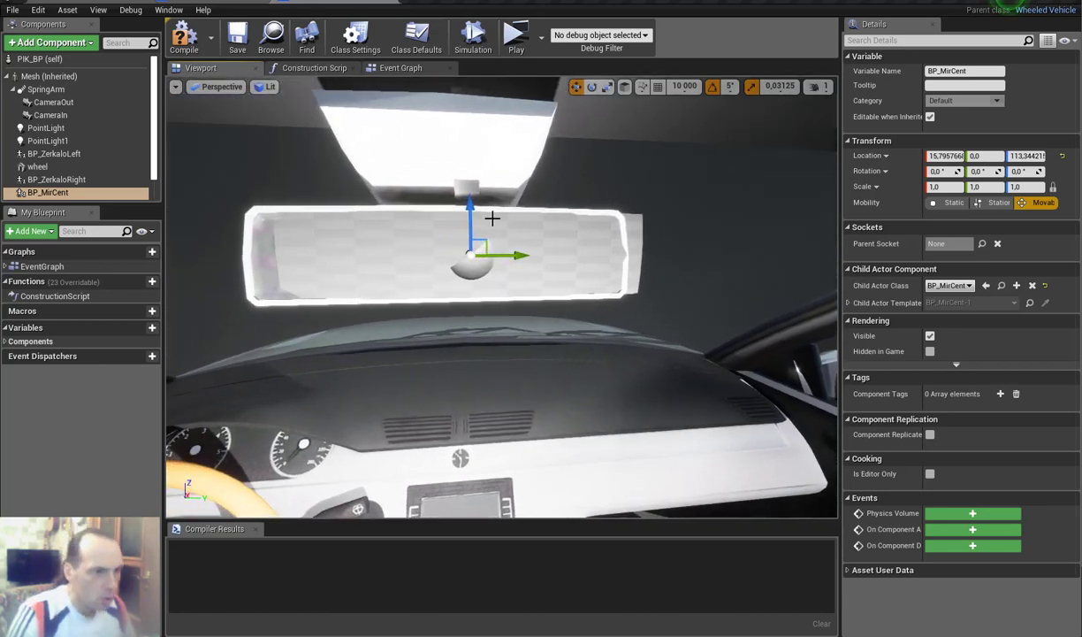
{"action": "mouse_move", "coordinate": [514, 257]}
{"action": "left_mouse_down"}
{"action": "mouse_move", "coordinate": [428, 298]}
{"action": "mouse_move", "coordinate": [442, 297]}
{"action": "mouse_move", "coordinate": [398, 327]}
{"action": "left_mouse_up"}
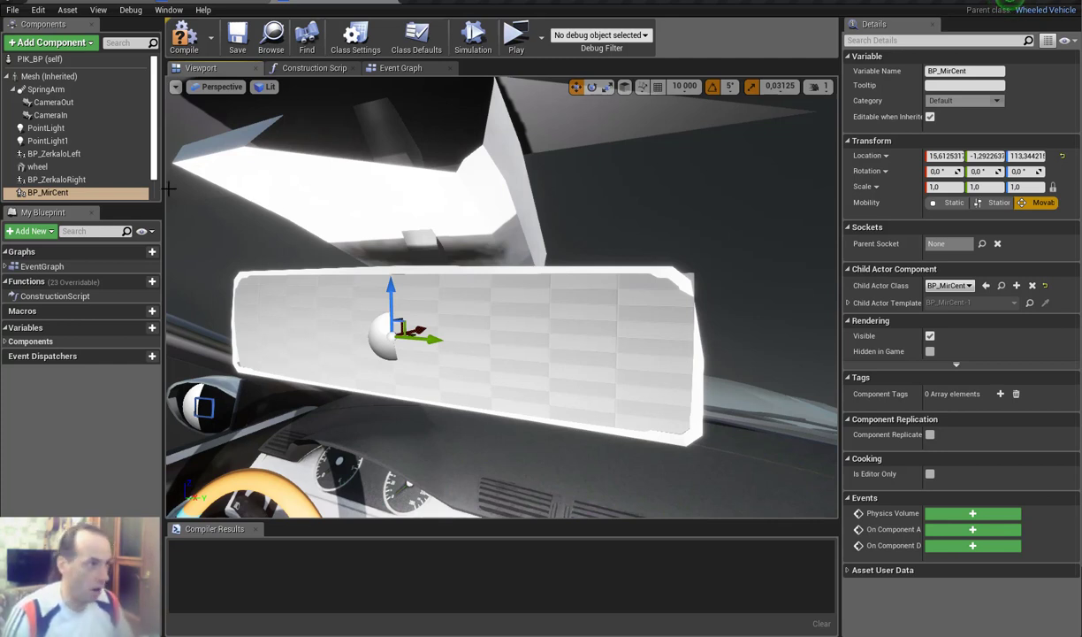
Add a Scene Capture Component Cube nested under BP_MirCent's StaticMesh component.
{"action": "left_click", "coordinate": [232, 7]}
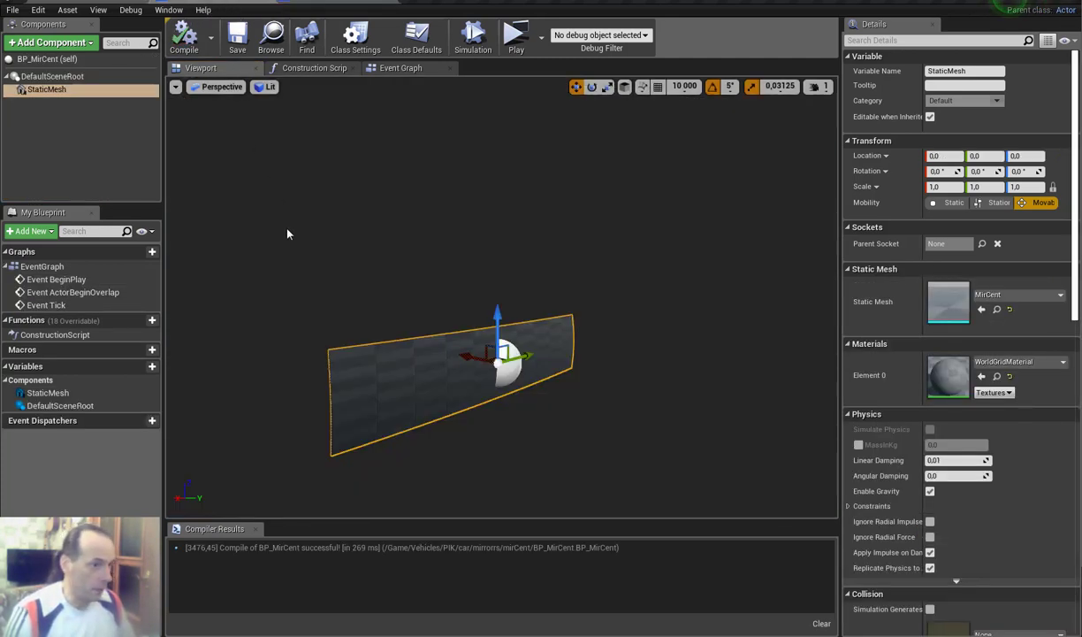
{"action": "mouse_move", "coordinate": [382, 273]}
{"action": "right_mouse_down"}
{"action": "mouse_move", "coordinate": [416, 257]}
{"action": "mouse_move", "coordinate": [420, 334]}
{"action": "right_mouse_up"}
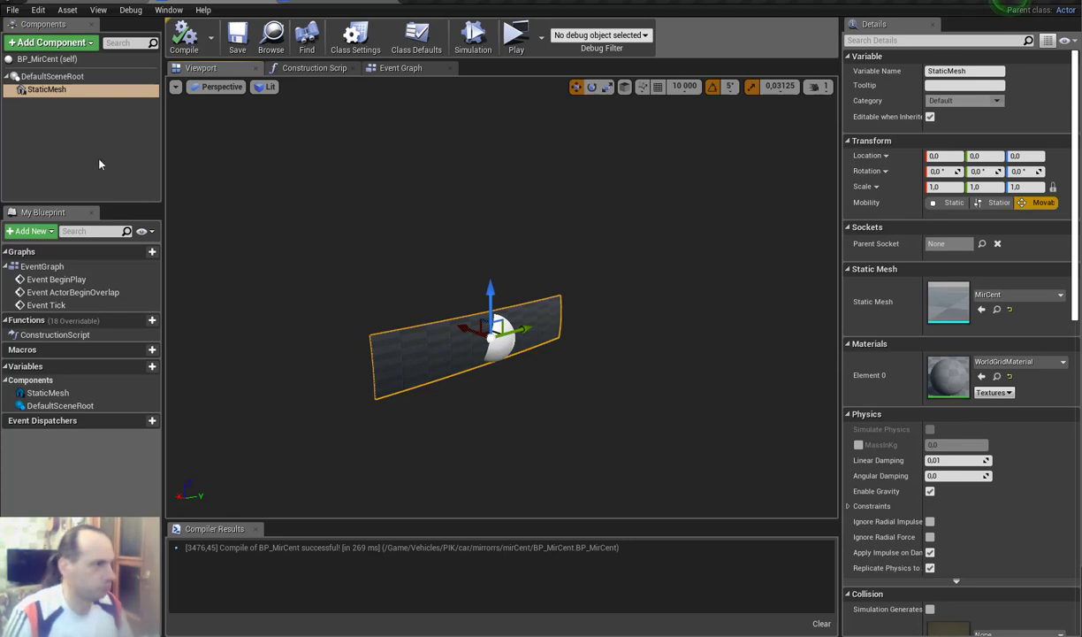
{"action": "left_click", "coordinate": [95, 111]}
{"action": "left_click", "coordinate": [67, 89]}
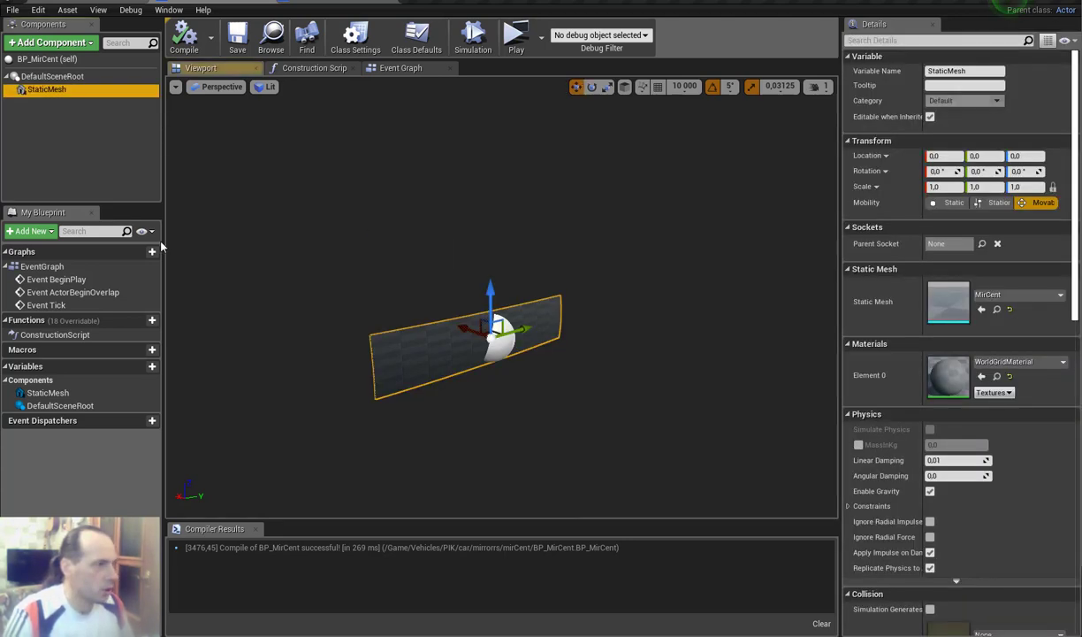
{"action": "left_click", "coordinate": [58, 42]}
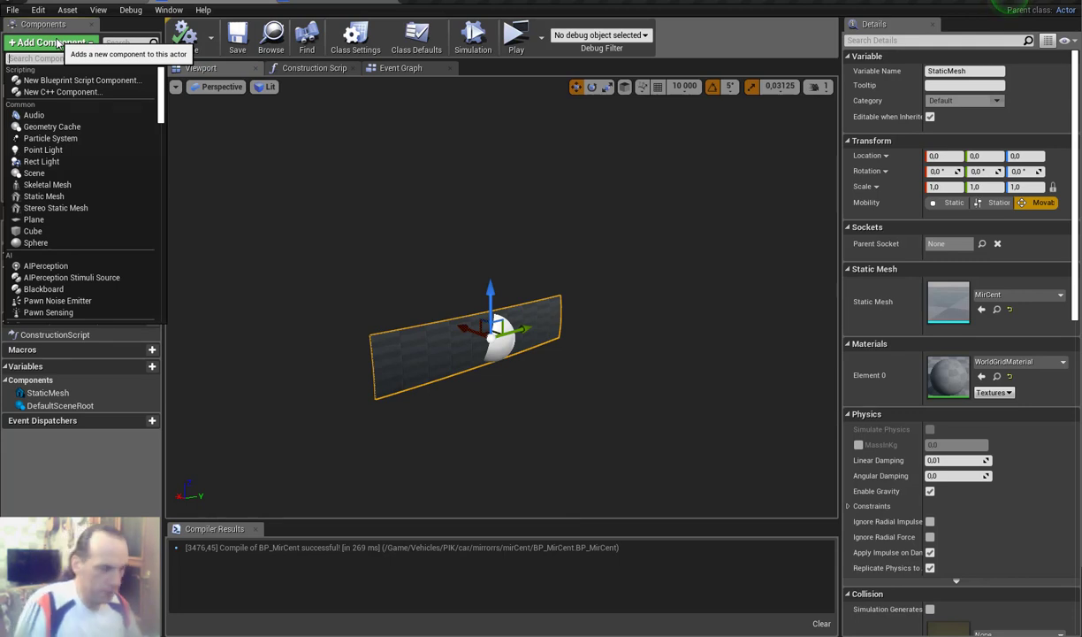
{"action": "left_click", "coordinate": [271, 164]}
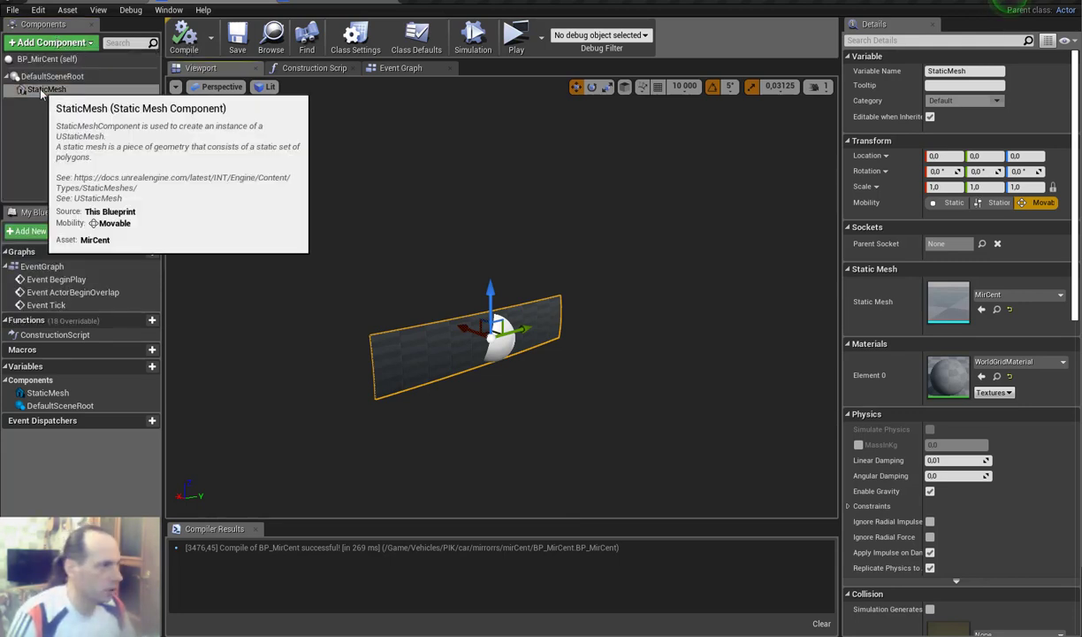
{"action": "left_click", "coordinate": [45, 43]}
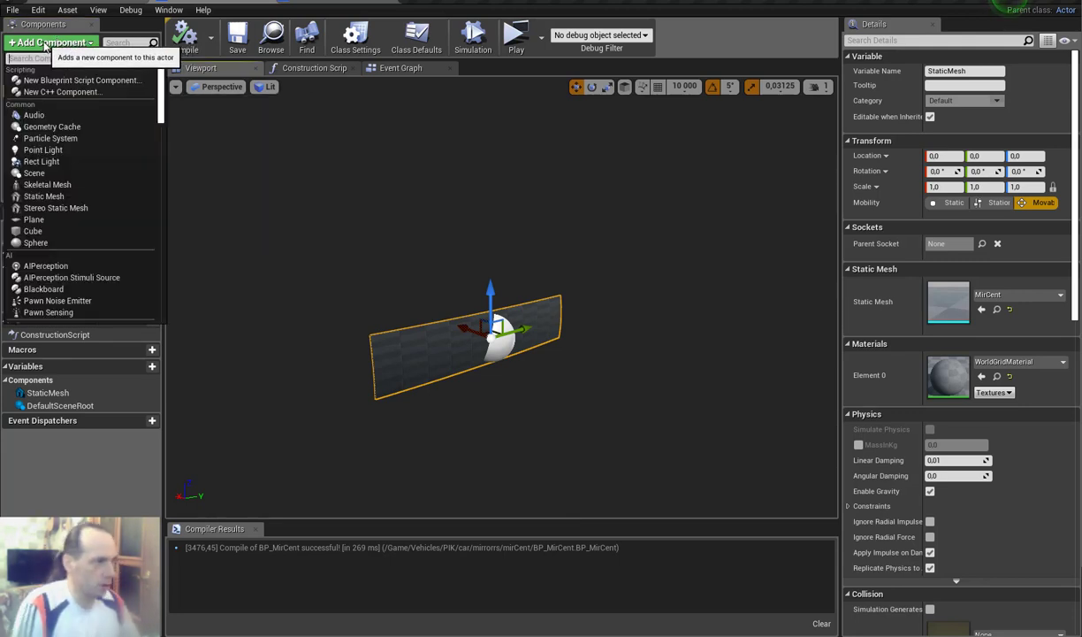
{"action": "type", "text": "s"}
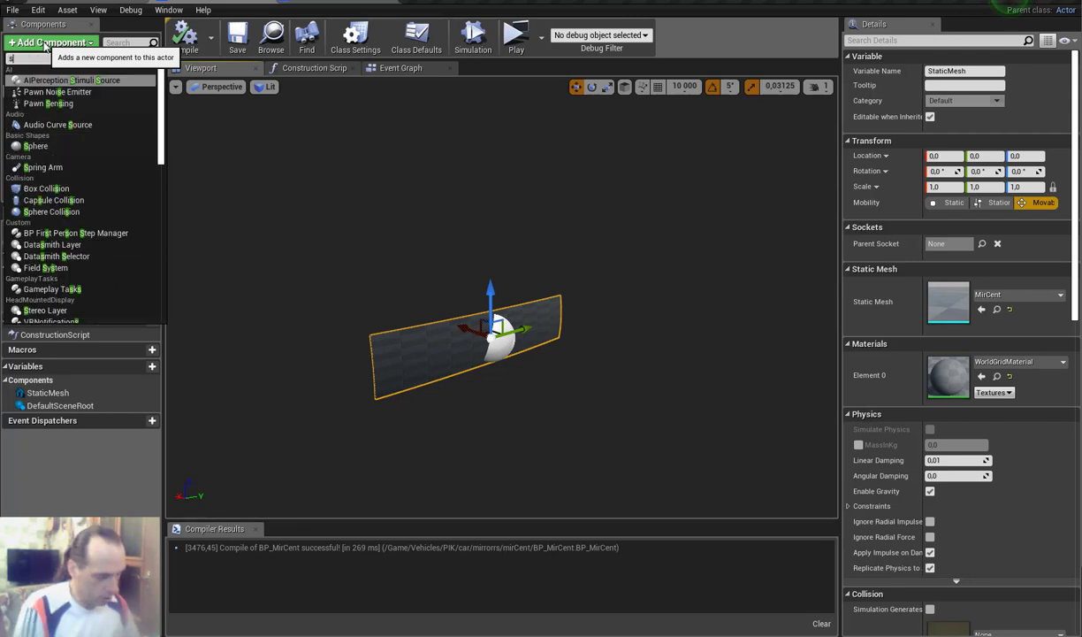
{"action": "type", "text": "cene"}
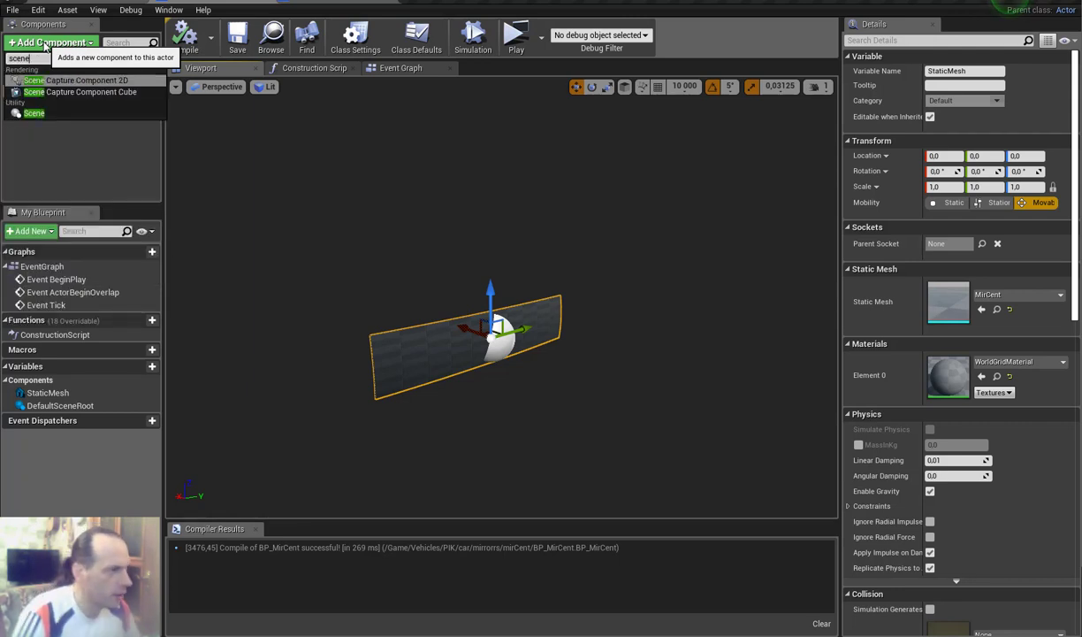
{"action": "left_click", "coordinate": [67, 97]}
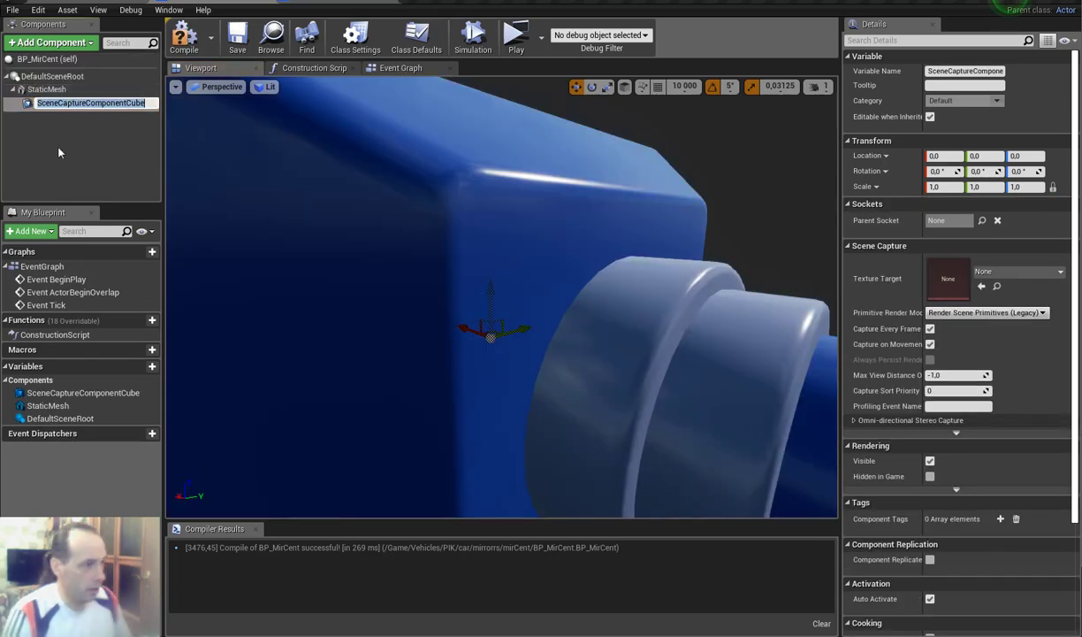
{"action": "left_click", "coordinate": [46, 141]}
Set the SceneCaptureComponentCube's scale to 0.1 on all axes.
{"action": "left_click", "coordinate": [48, 102]}
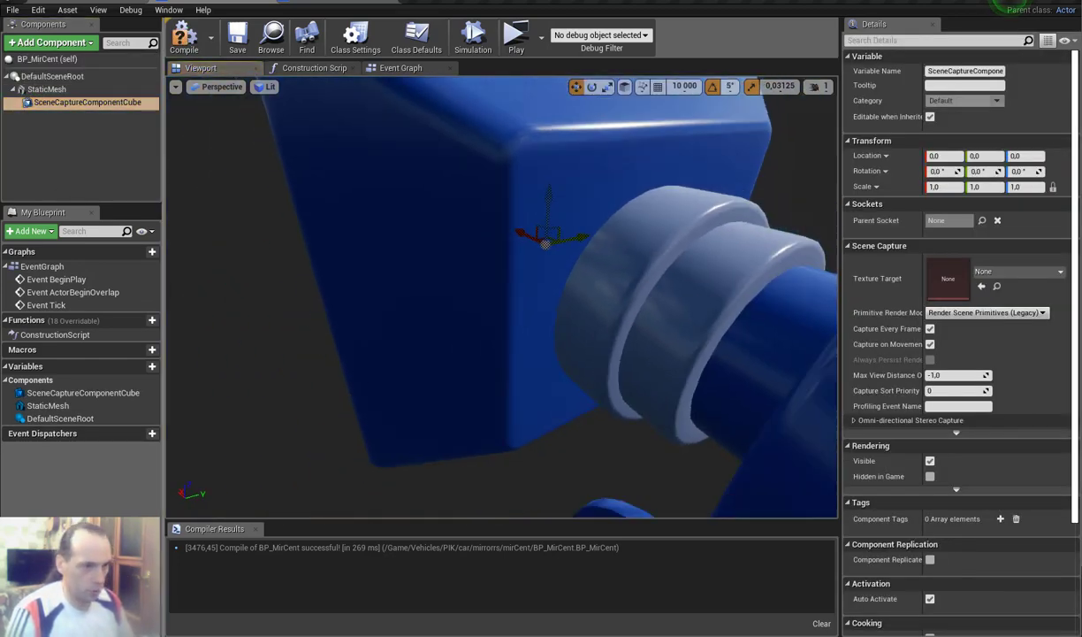
{"action": "left_click_drag", "start_coordinate": [495, 300], "coordinate": [725, 301], "text": "alt"}
{"action": "type", "text": "0.01"}
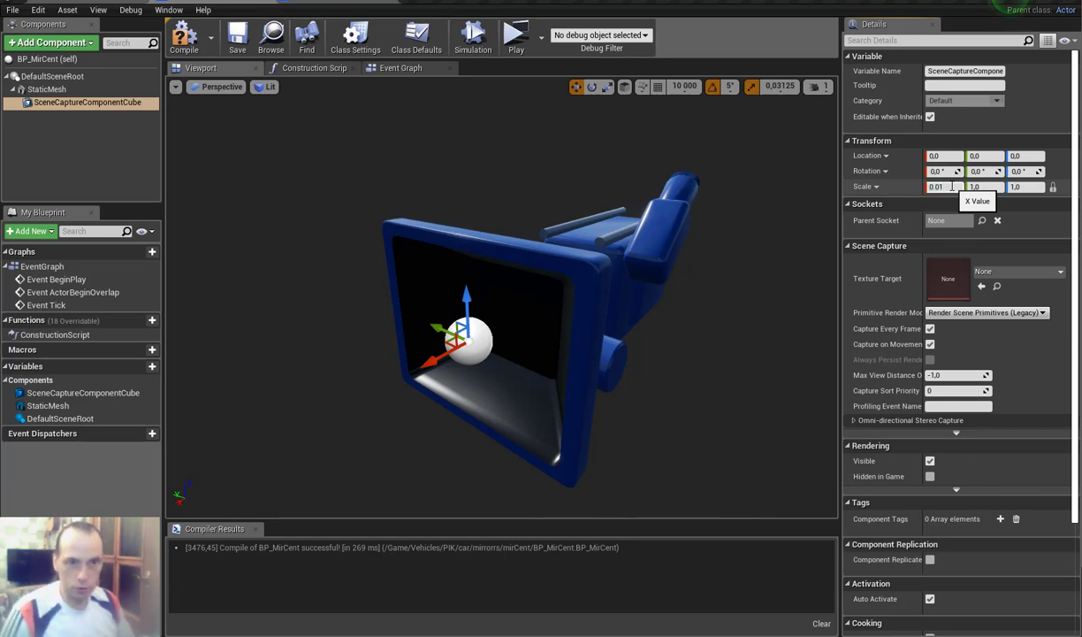
{"action": "key", "text": "Return"}
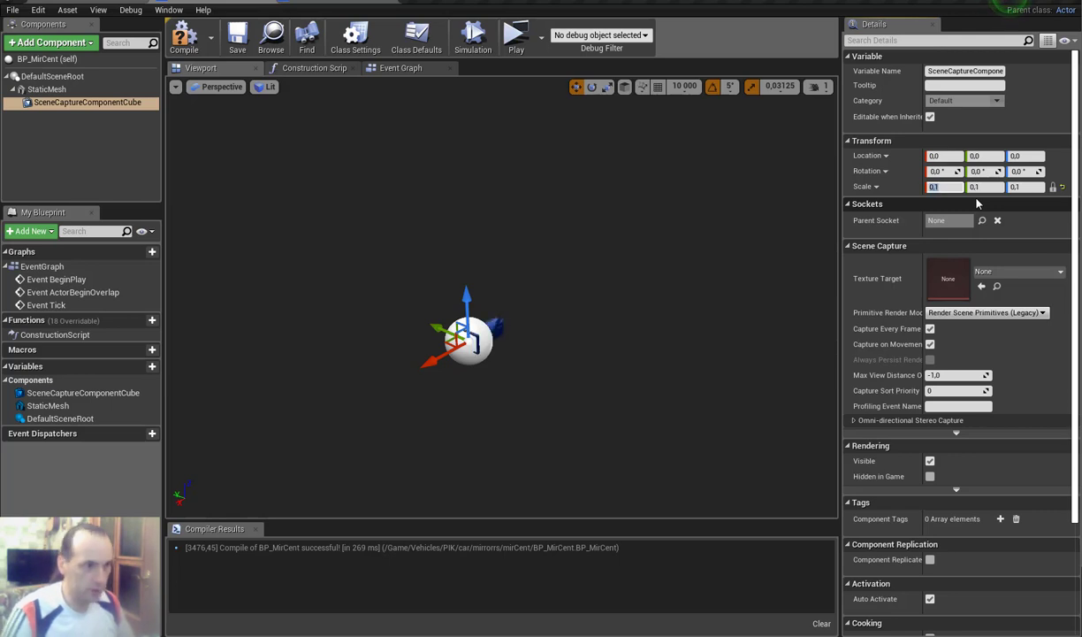
{"action": "key", "text": "Return"}
Rotate the capture -180° in Z and shift it to X 0.23 at the mirror.
{"action": "key", "text": "f"}
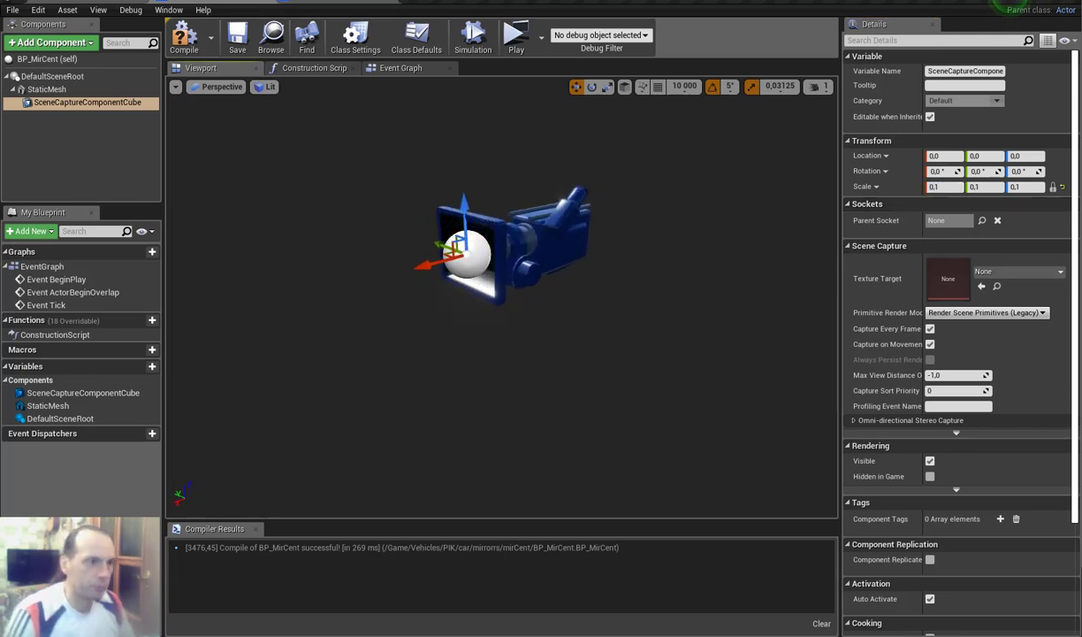
{"action": "mouse_move", "coordinate": [495, 300]}
{"action": "left_mouse_down", "text": "alt"}
{"action": "mouse_move", "coordinate": [566, 323]}
{"action": "mouse_move", "coordinate": [731, 425]}
{"action": "mouse_move", "coordinate": [567, 427]}
{"action": "mouse_move", "coordinate": [619, 380]}
{"action": "mouse_move", "coordinate": [539, 389]}
{"action": "mouse_move", "coordinate": [607, 368]}
{"action": "left_mouse_up", "text": "alt"}
{"action": "key", "text": "e"}
{"action": "key", "text": "w"}
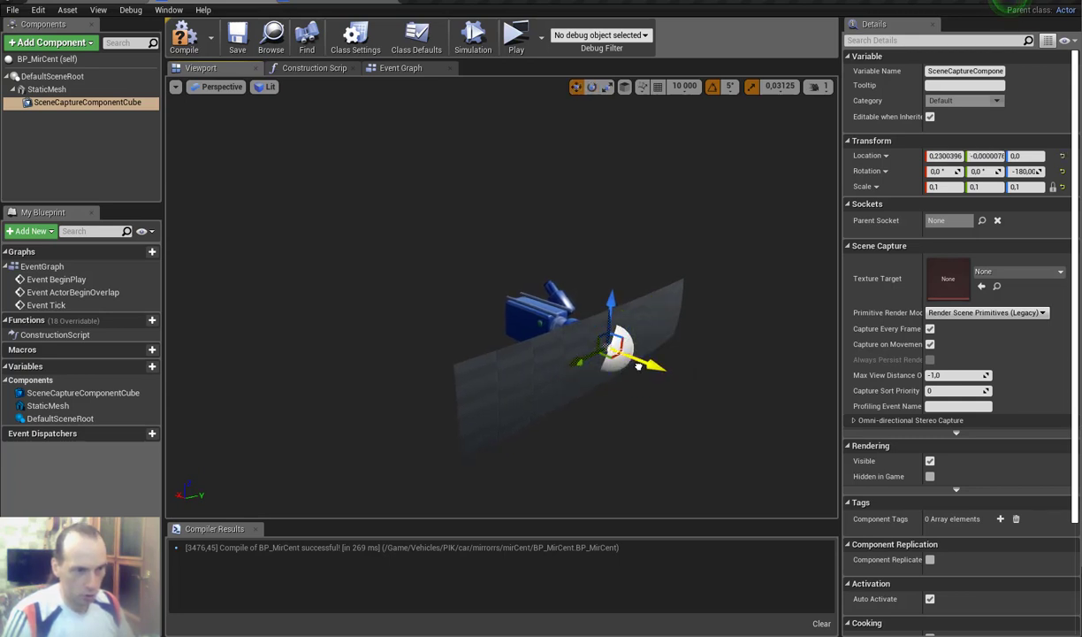
{"action": "left_click_drag", "start_coordinate": [633, 386], "coordinate": [566, 390]}
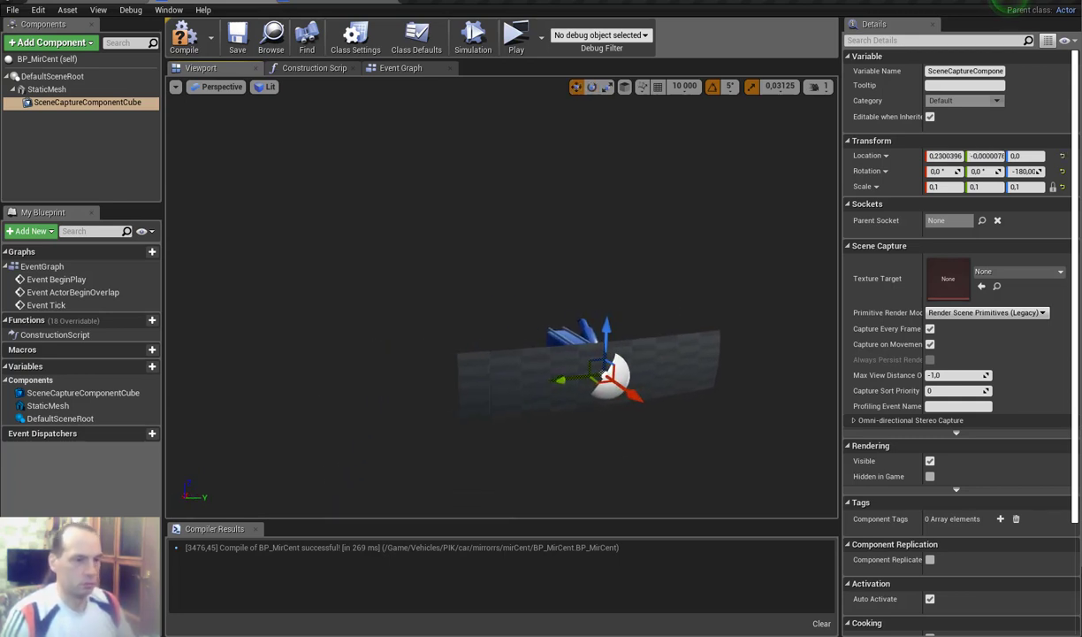
{"action": "left_click_drag", "start_coordinate": [576, 413], "coordinate": [427, 410]}
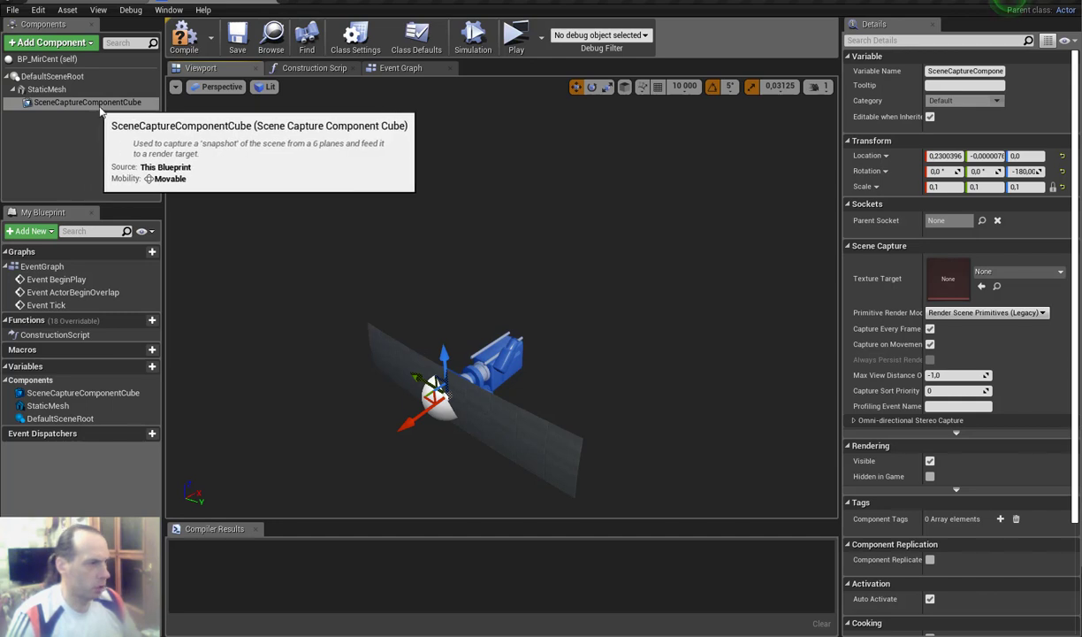
Create a Cube Render Target named t_mirCent in the mirCent folder.
{"action": "left_click", "coordinate": [131, 103]}
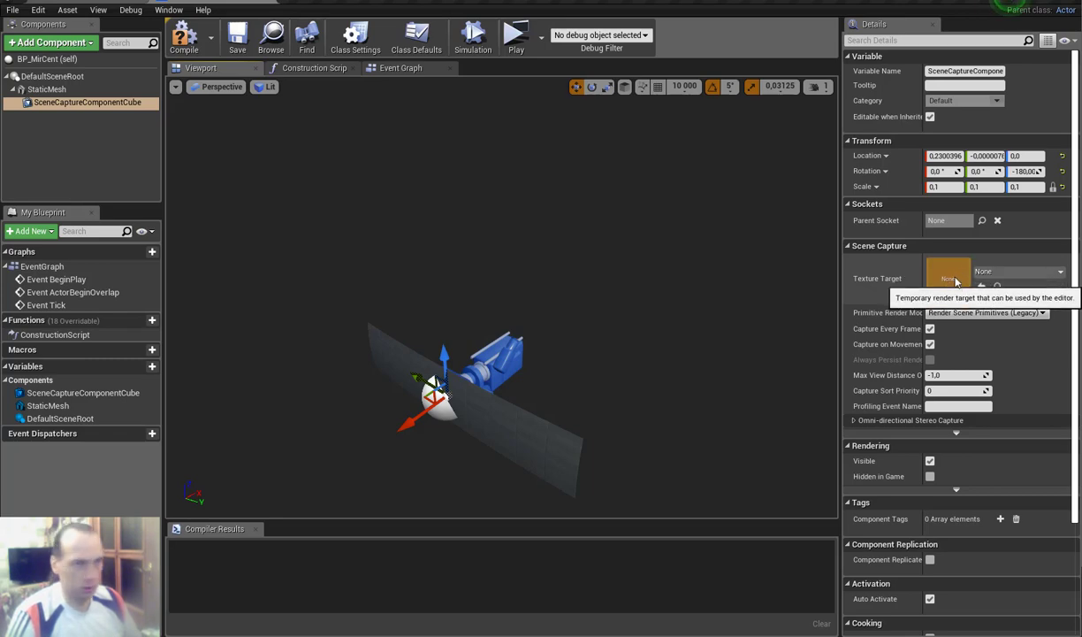
{"action": "left_click", "coordinate": [133, 6]}
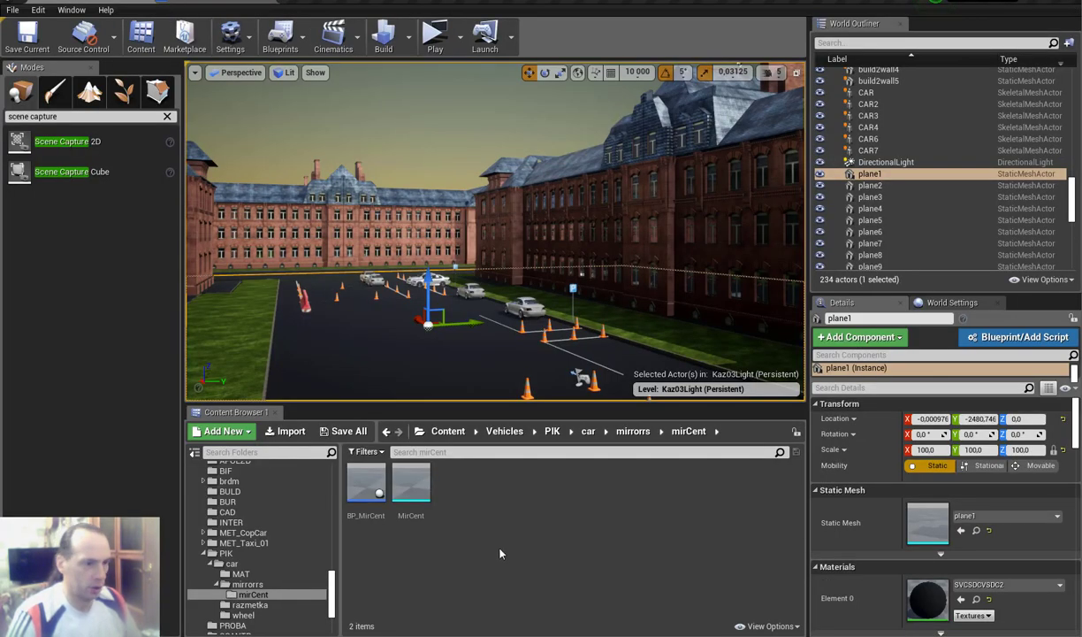
{"action": "right_click", "coordinate": [488, 503]}
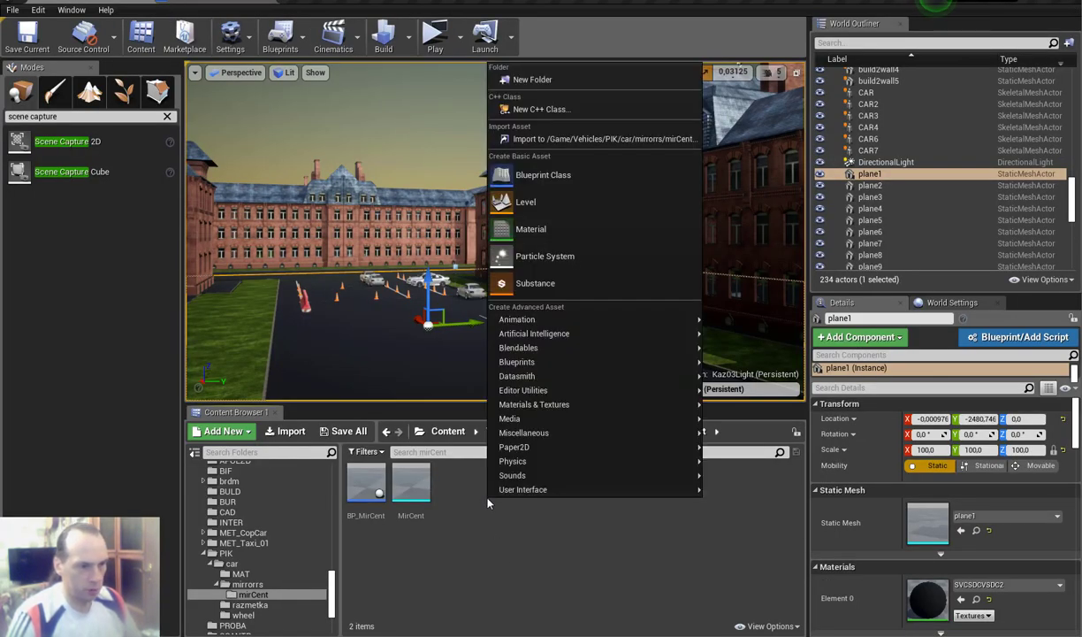
{"action": "mouse_move", "coordinate": [547, 410]}
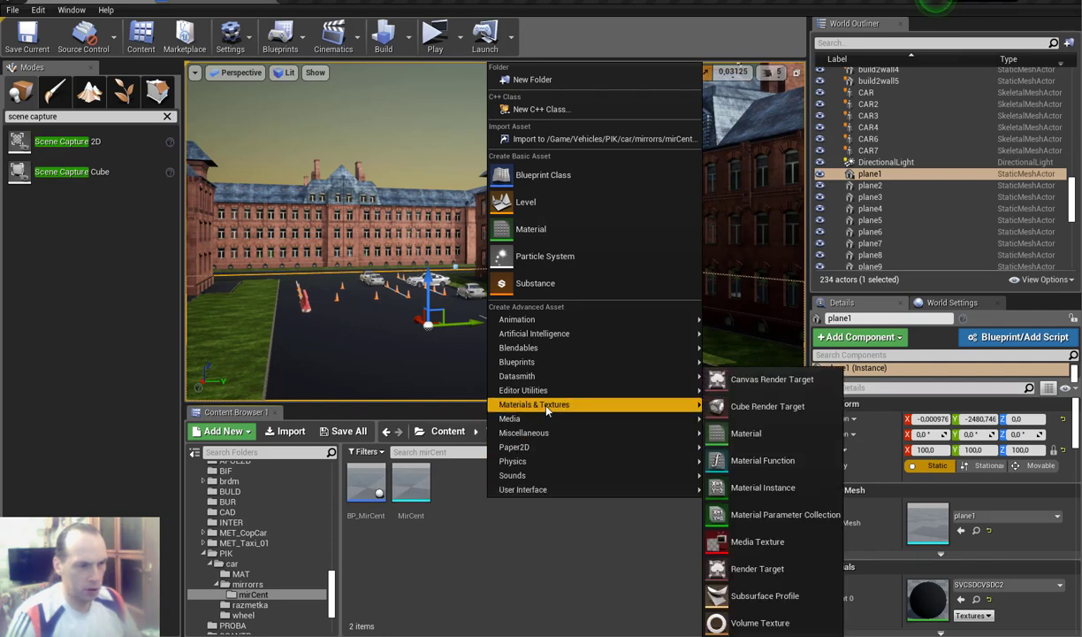
{"action": "left_click", "coordinate": [793, 408]}
{"action": "type", "text": "t_"}
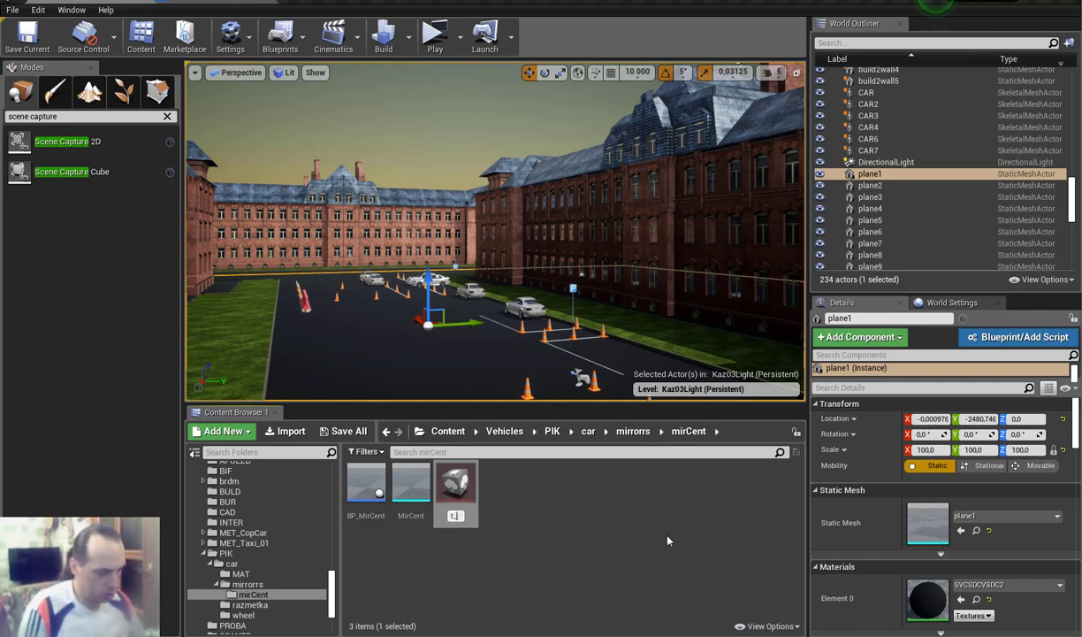
{"action": "type", "text": "mir"}
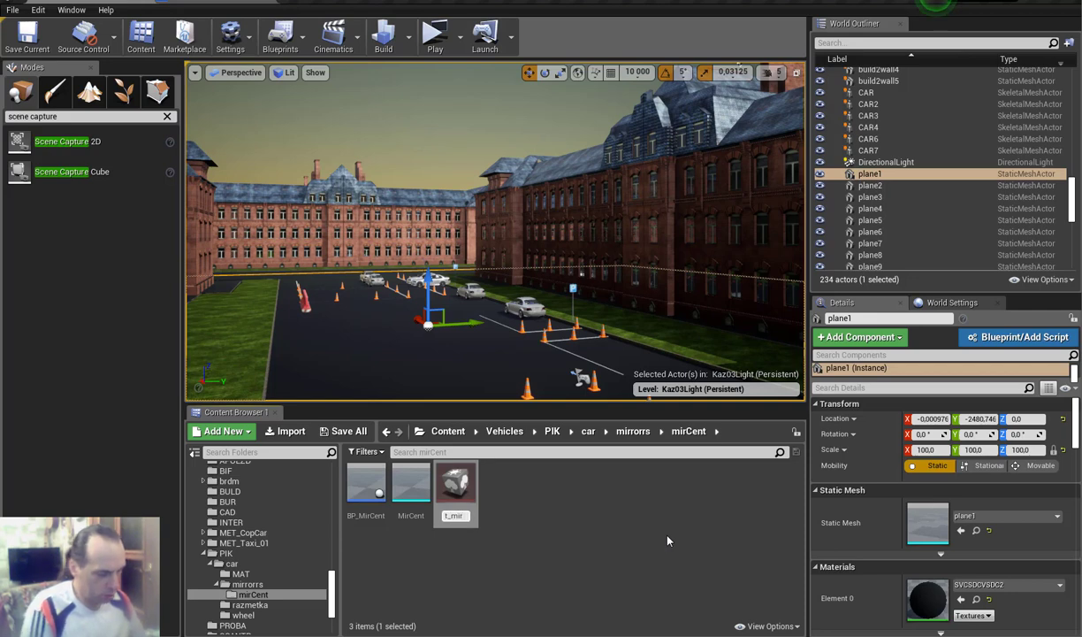
{"action": "type", "text": "Cent"}
{"action": "key", "text": "Return"}
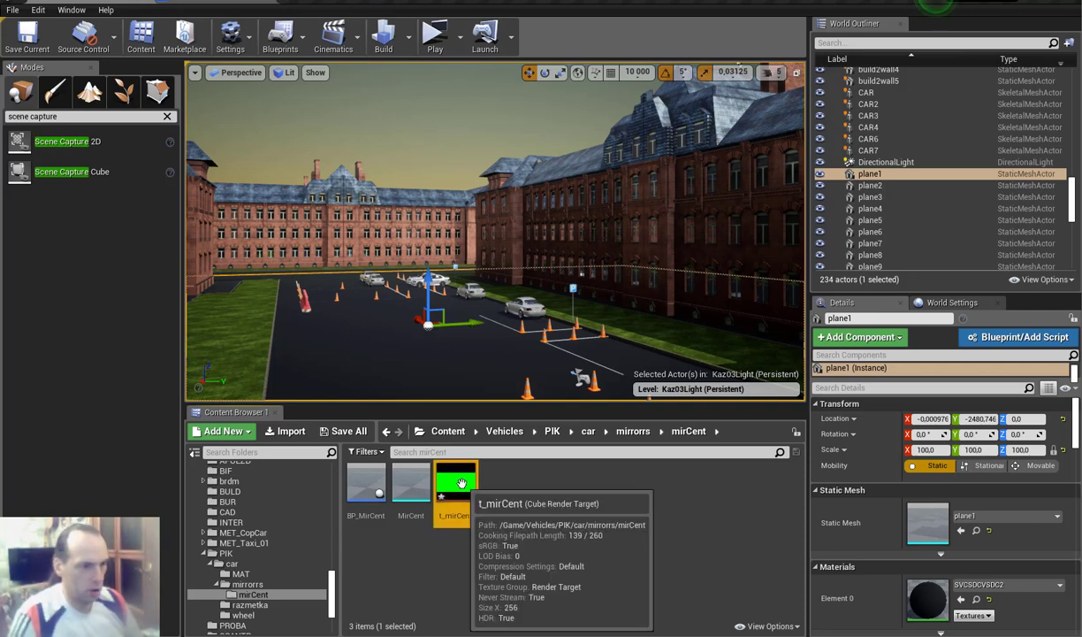
{"action": "left_click_drag", "start_coordinate": [467, 483], "coordinate": [252, 12]}
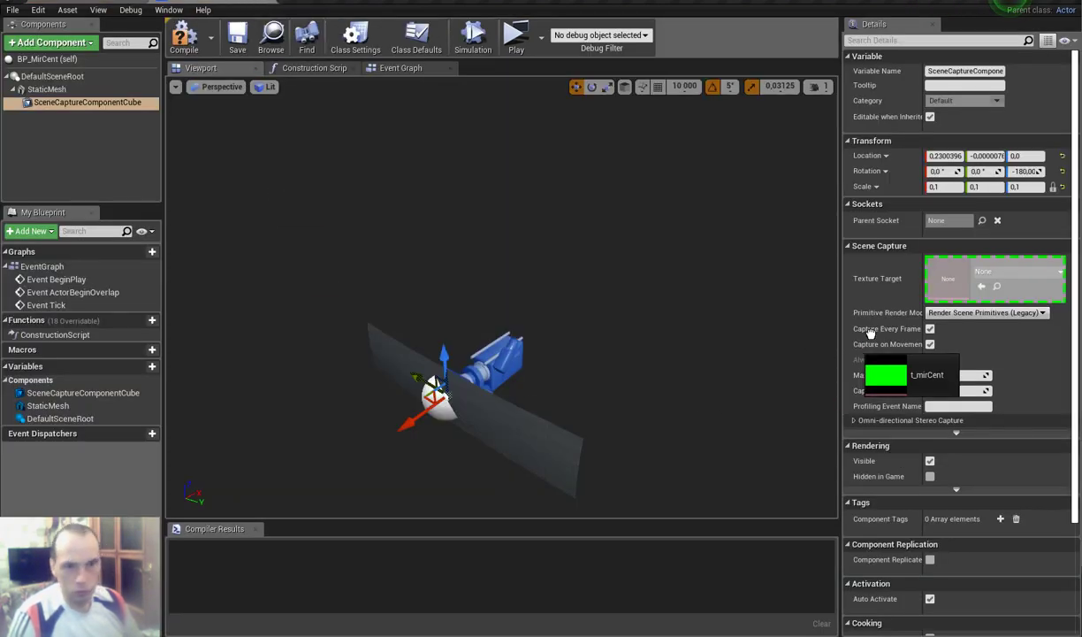
Assign t_mirCent as the cube capture's Texture Target, compile BP_MirCent, and return to the level editor.
{"action": "left_click_drag", "start_coordinate": [246, 3], "coordinate": [969, 290]}
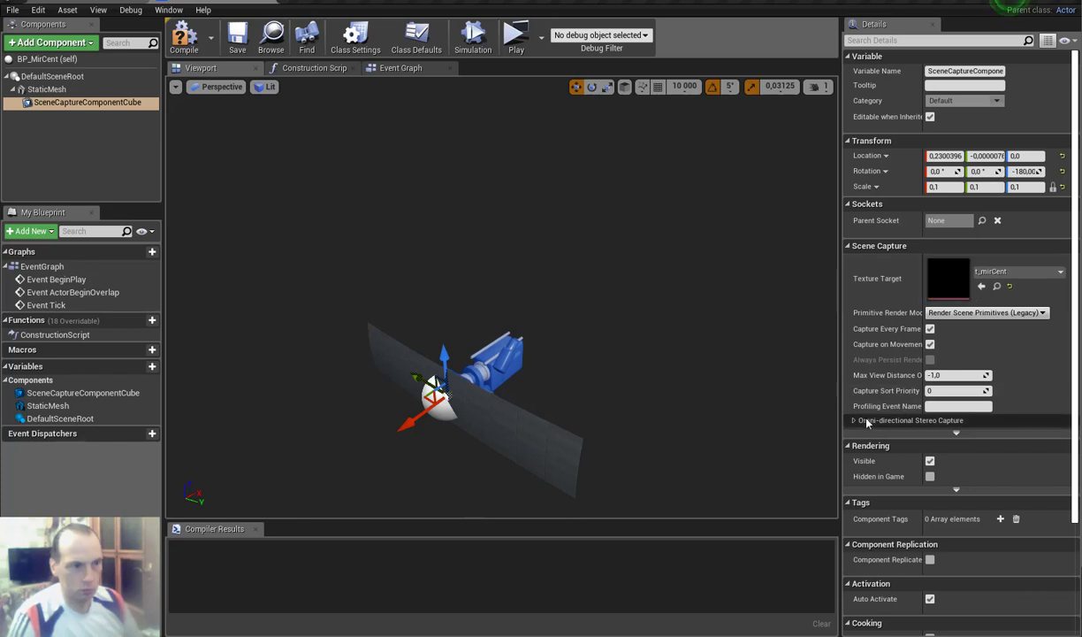
{"action": "left_click", "coordinate": [184, 37]}
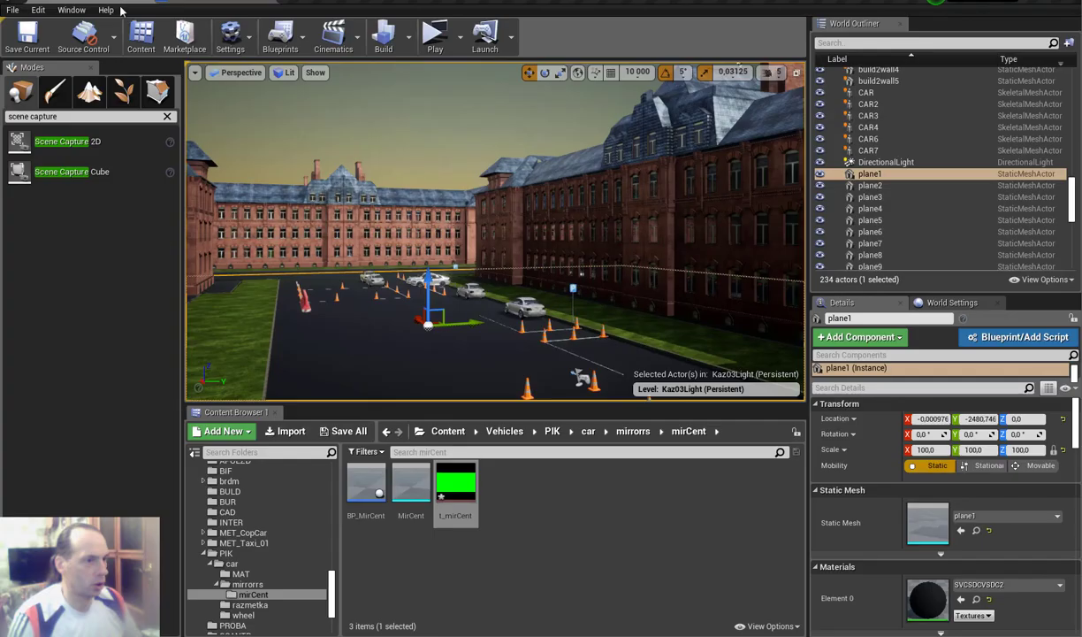
{"action": "left_click", "coordinate": [966, 4]}
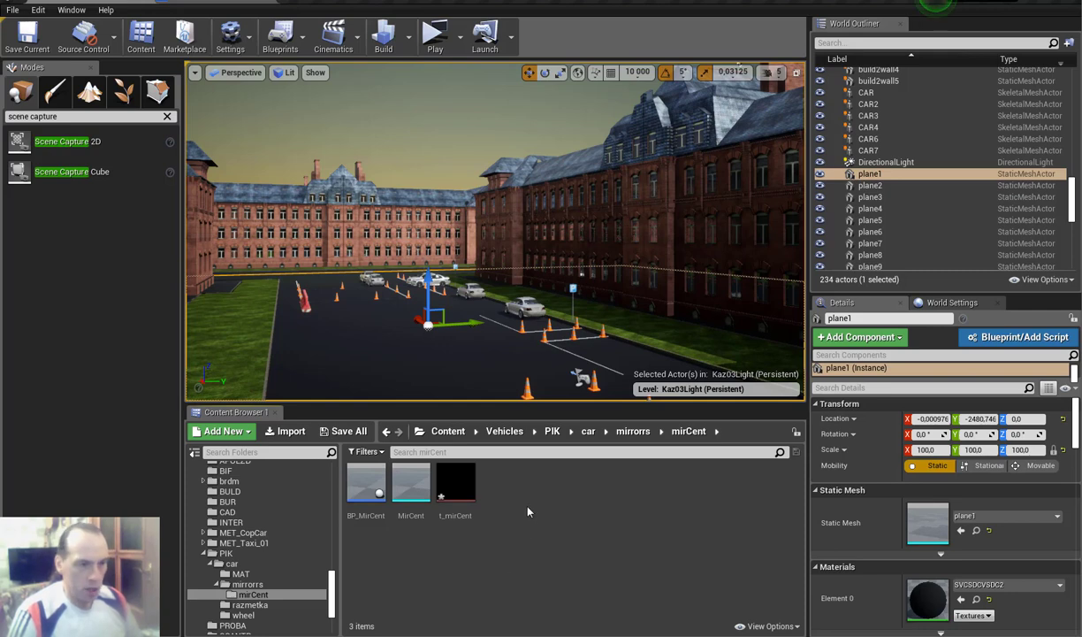
Add a Material asset to the mirCent folder and name it m_mirCent.
{"action": "right_click", "coordinate": [528, 511]}
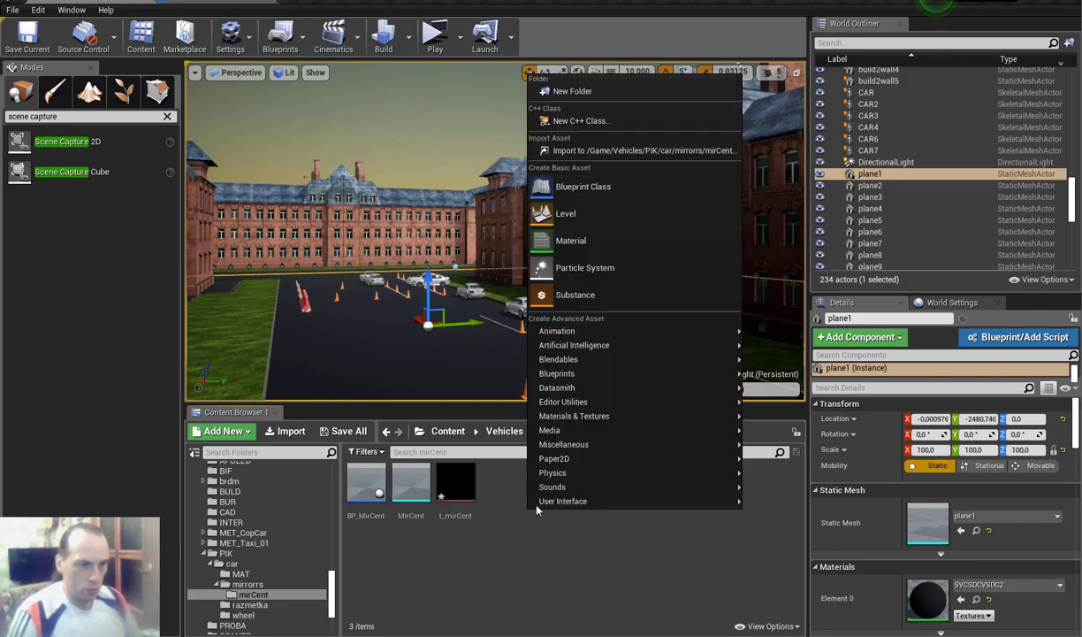
{"action": "left_click", "coordinate": [573, 243]}
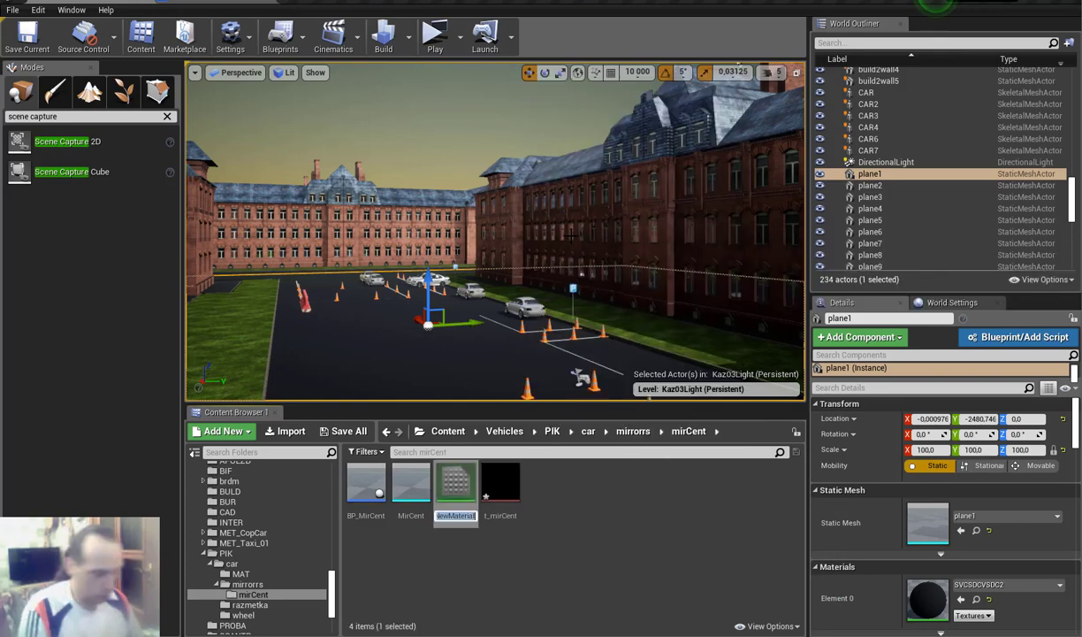
{"action": "type", "text": "m_m"}
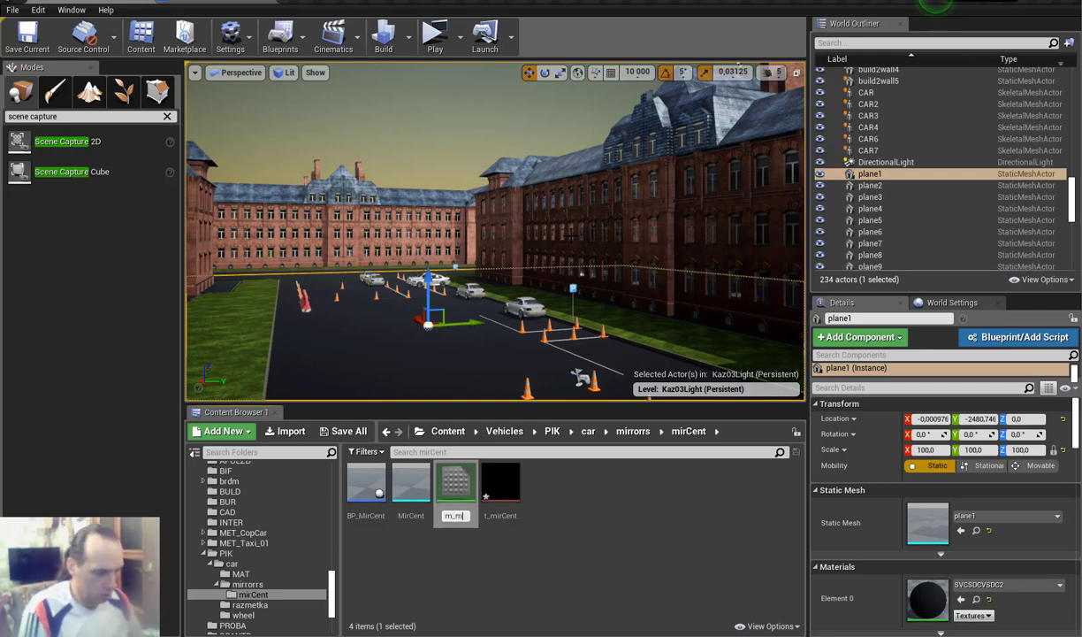
{"action": "type", "text": "irCent"}
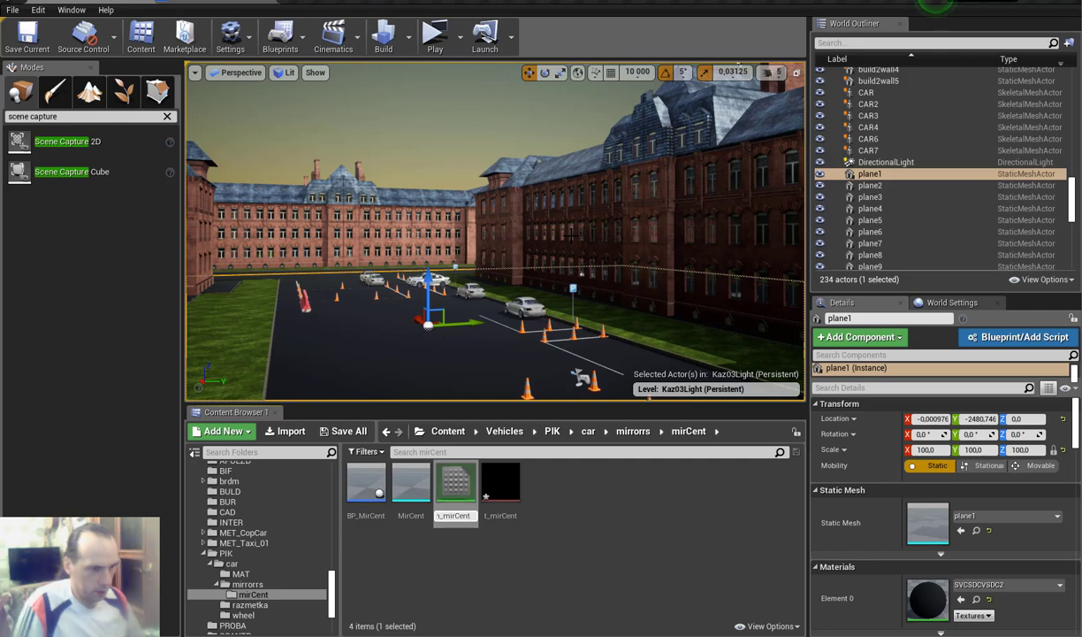
{"action": "key", "text": "Return"}
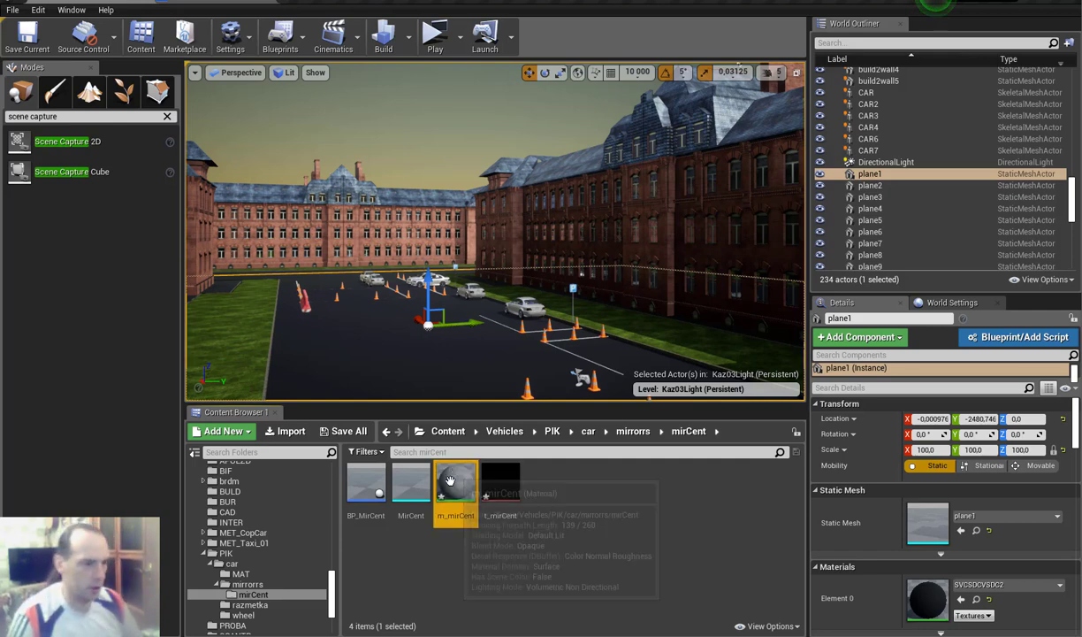
Add the t_mirCent texture to the m_mirCent graph and wire its RGB into Emissive Color.
{"action": "double_click", "coordinate": [456, 484]}
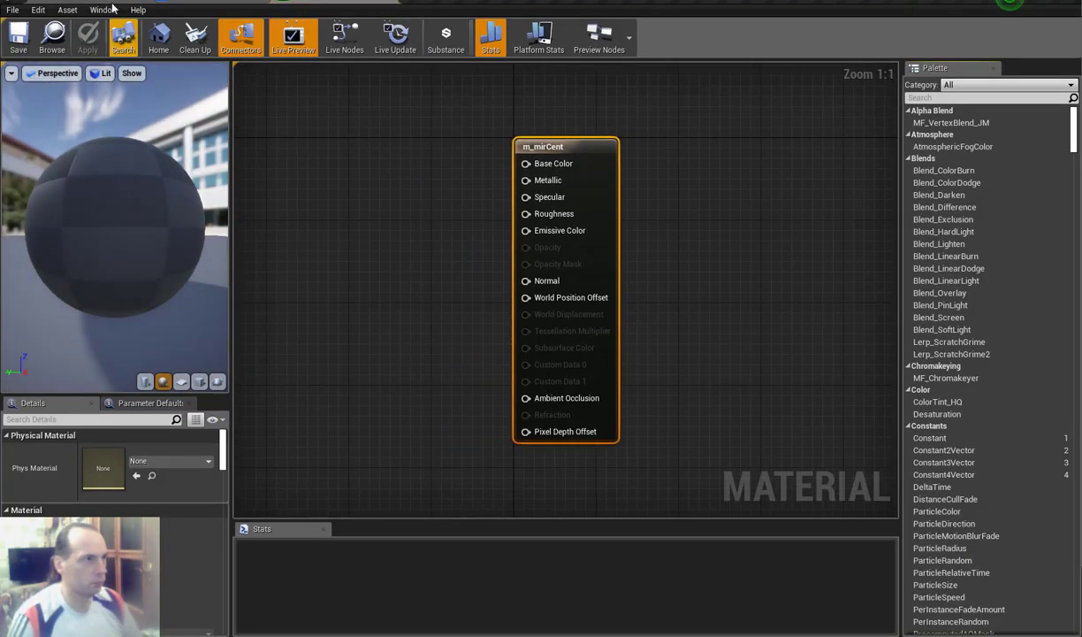
{"action": "left_click", "coordinate": [135, 7]}
{"action": "left_click_drag", "start_coordinate": [509, 477], "coordinate": [560, 508]}
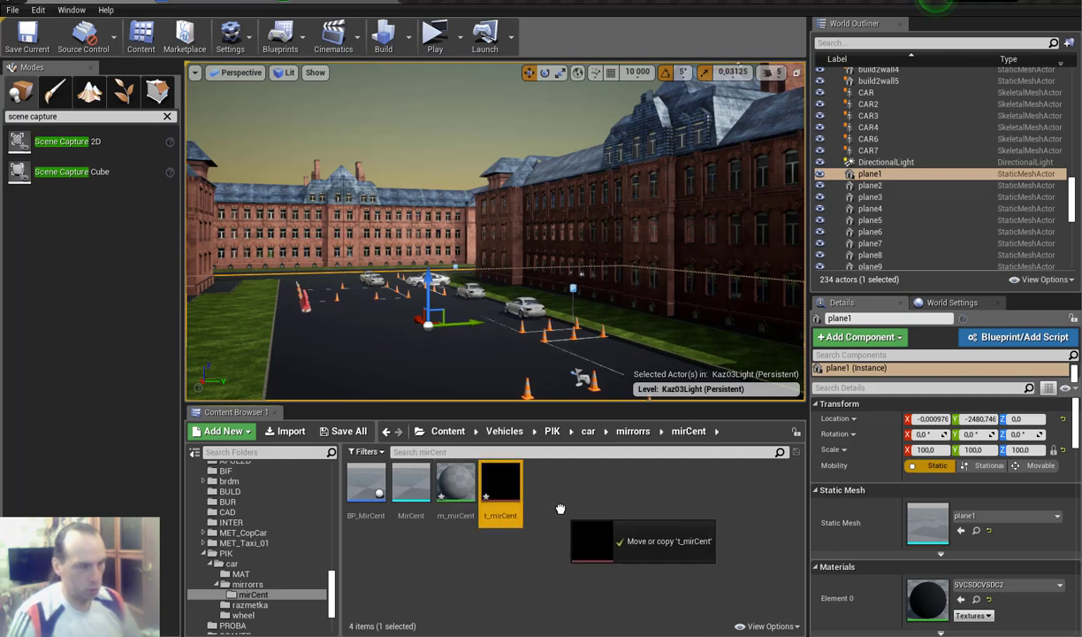
{"action": "mouse_move", "coordinate": [558, 512]}
{"action": "left_mouse_down"}
{"action": "mouse_move", "coordinate": [346, 161]}
{"action": "mouse_move", "coordinate": [350, 241]}
{"action": "left_mouse_up"}
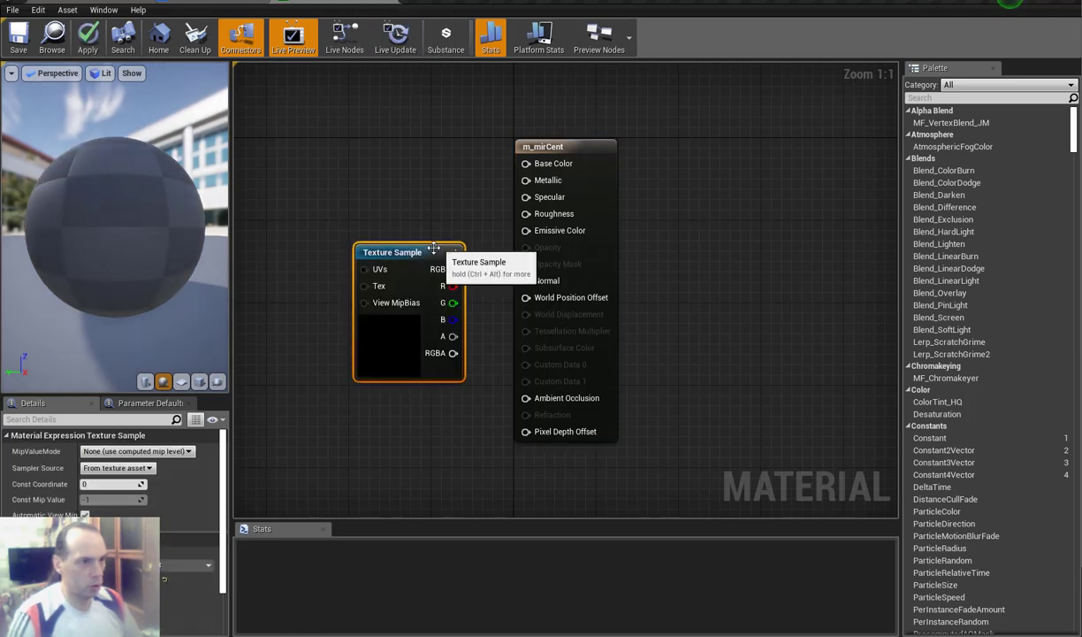
{"action": "left_click_drag", "start_coordinate": [435, 256], "coordinate": [410, 203]}
{"action": "right_click_drag", "start_coordinate": [447, 213], "coordinate": [553, 247]}
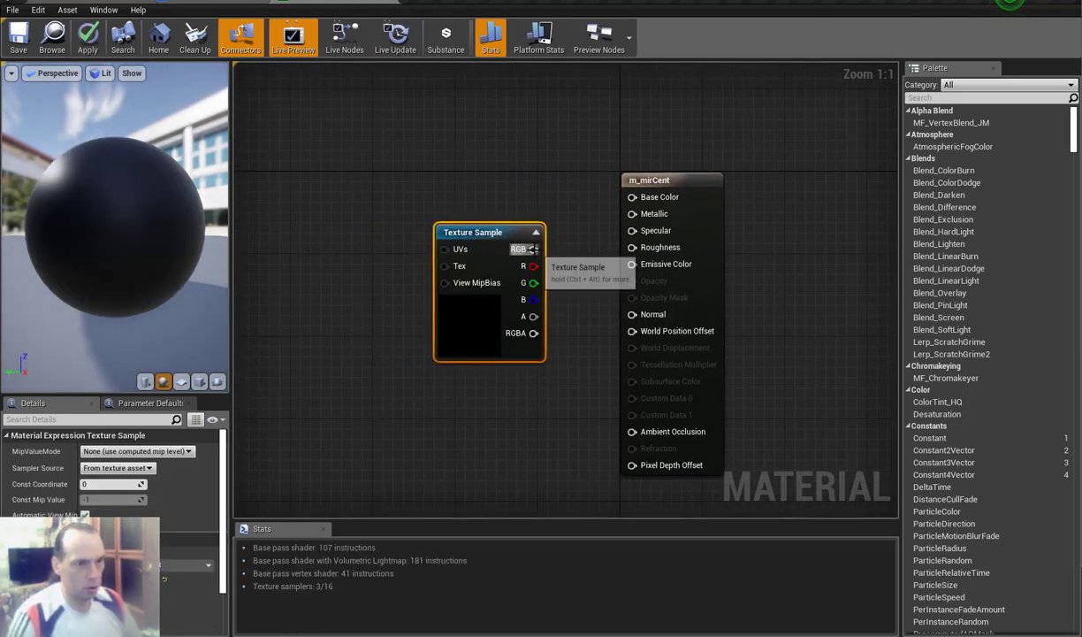
{"action": "mouse_move", "coordinate": [534, 249]}
{"action": "left_mouse_down"}
{"action": "mouse_move", "coordinate": [604, 303]}
{"action": "mouse_move", "coordinate": [632, 264]}
{"action": "left_mouse_up"}
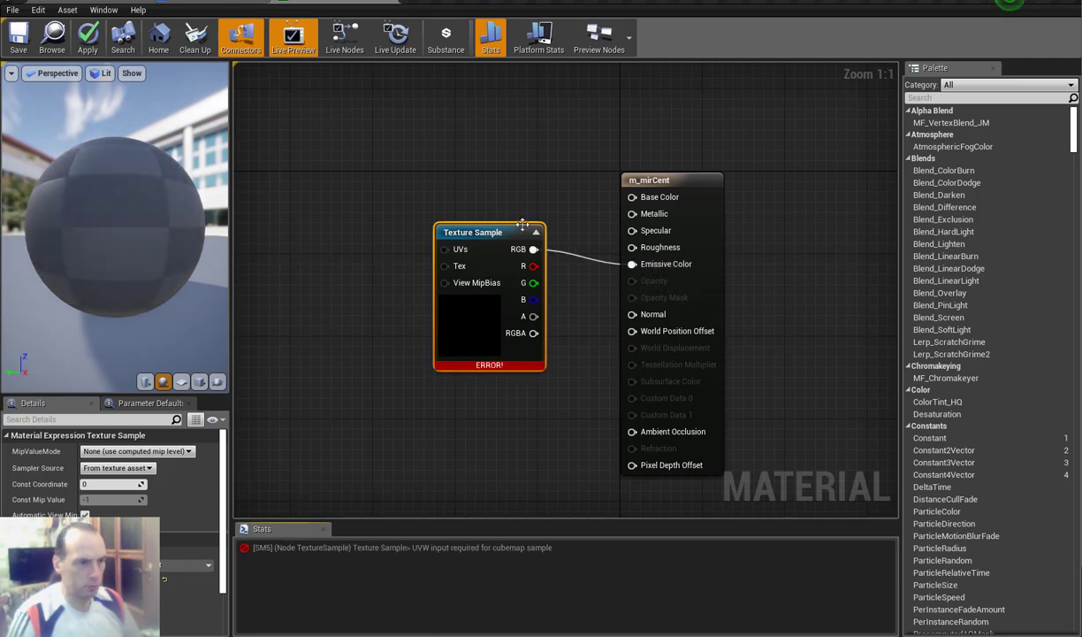
{"action": "left_click_drag", "start_coordinate": [501, 234], "coordinate": [542, 245]}
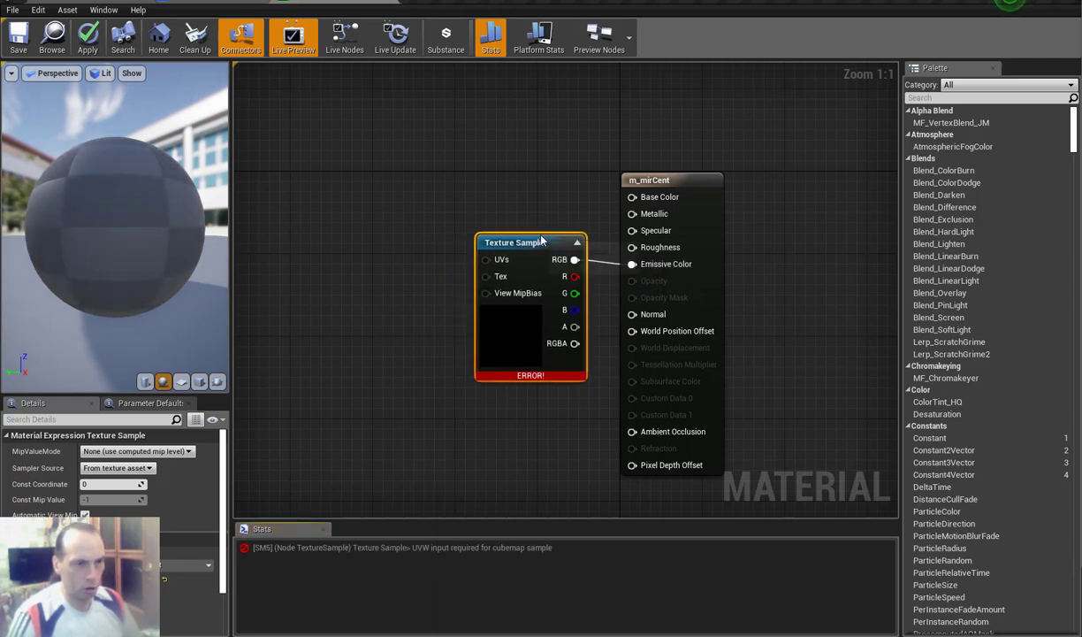
Drive the t_mirCent sample's UVs with a ReflectionVectorWS node.
{"action": "left_click_drag", "start_coordinate": [486, 259], "coordinate": [440, 263]}
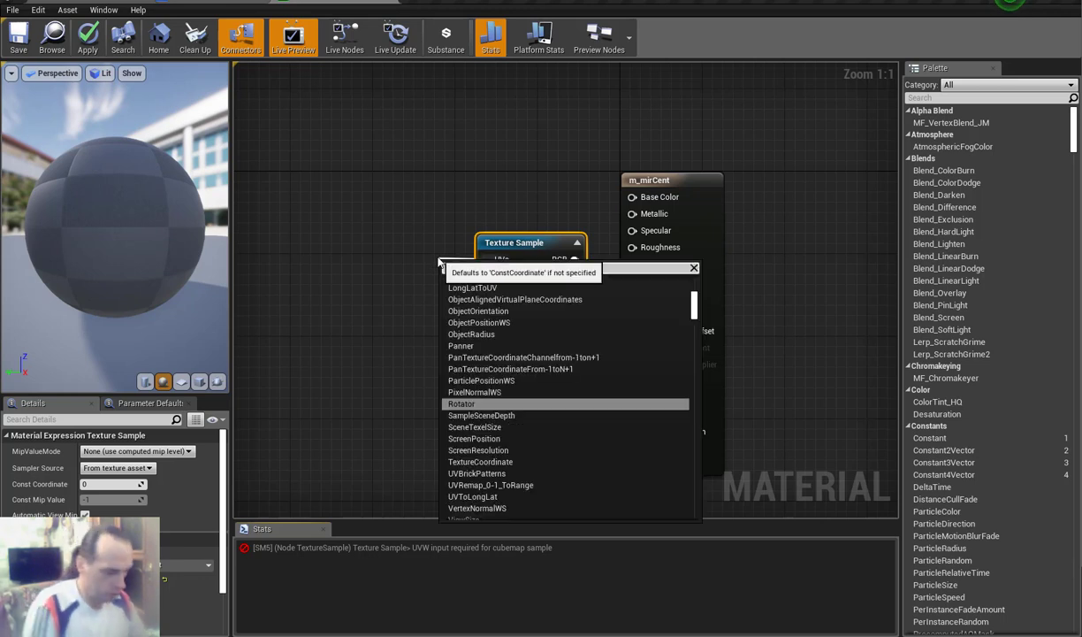
{"action": "type", "text": "refl"}
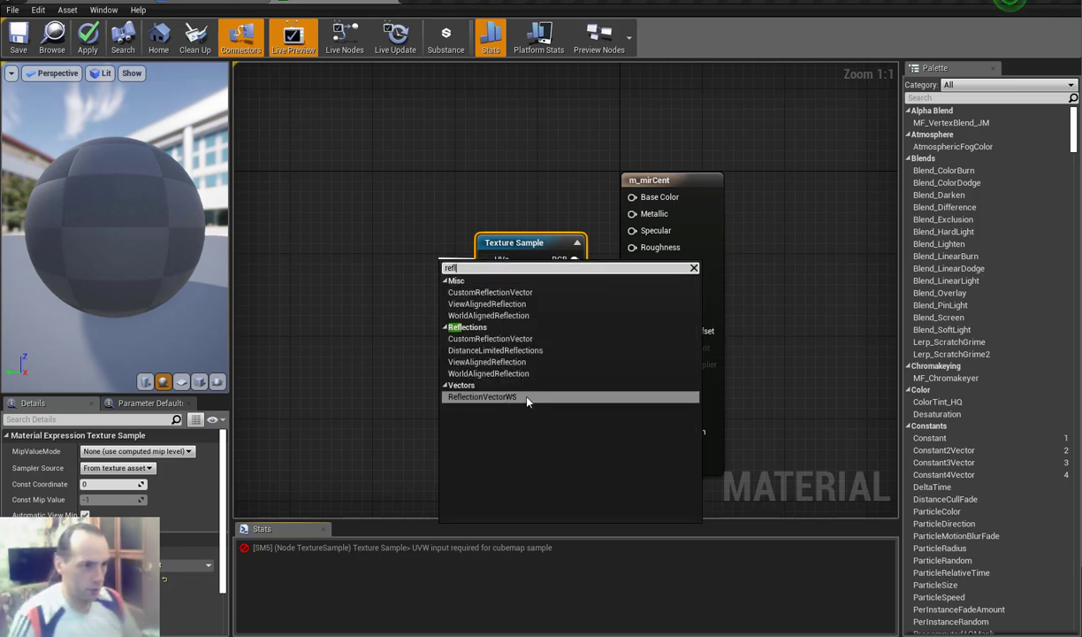
{"action": "left_click", "coordinate": [524, 399]}
{"action": "left_click_drag", "start_coordinate": [482, 267], "coordinate": [363, 262]}
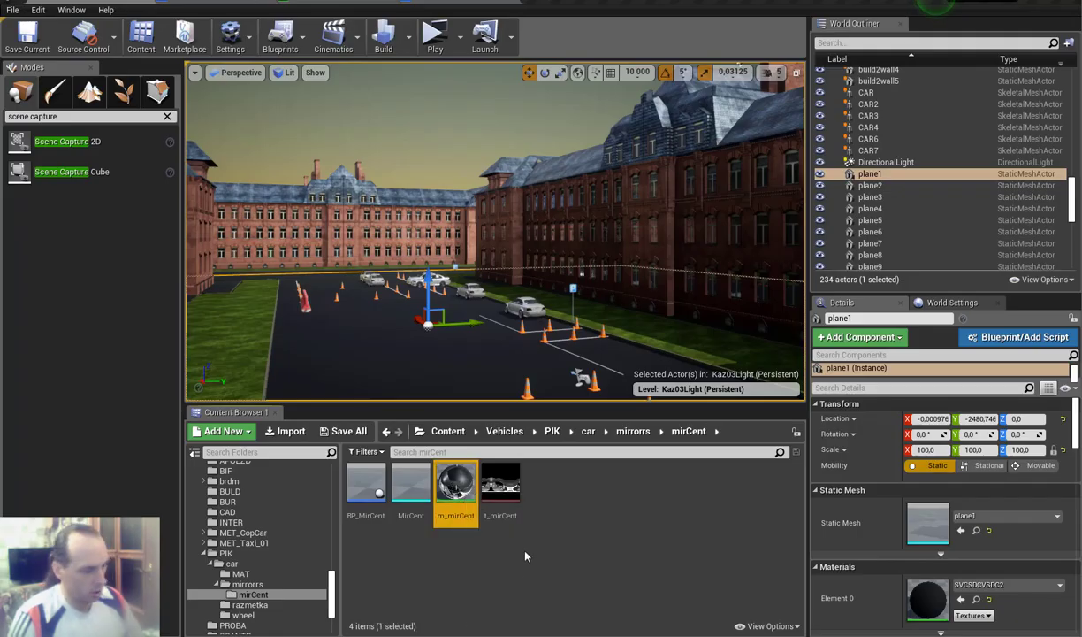
{"action": "key", "text": "F2"}
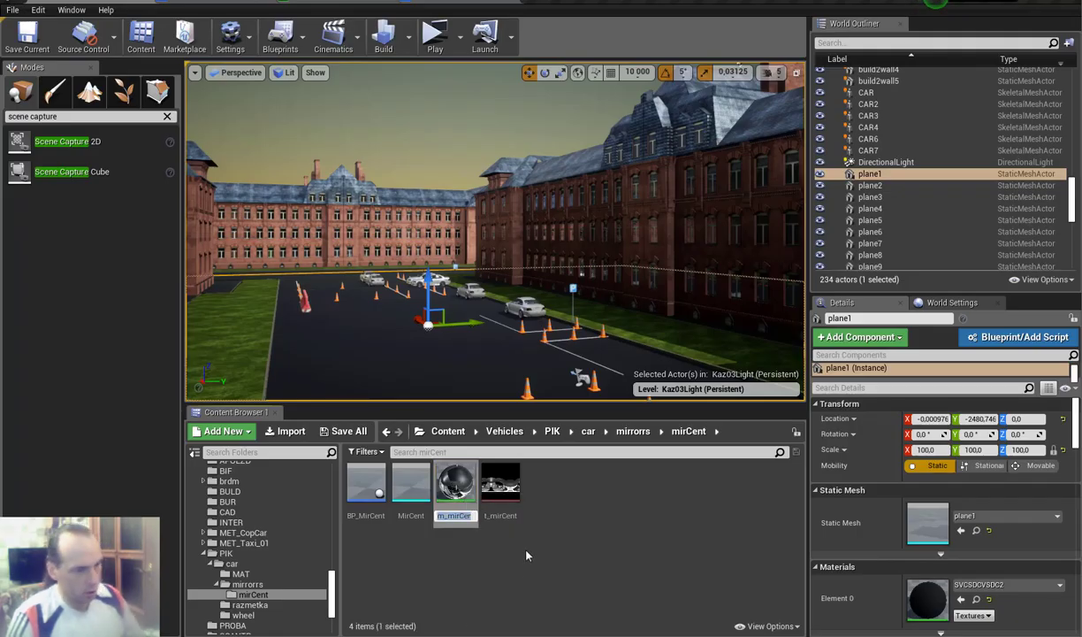
{"action": "left_click", "coordinate": [557, 542]}
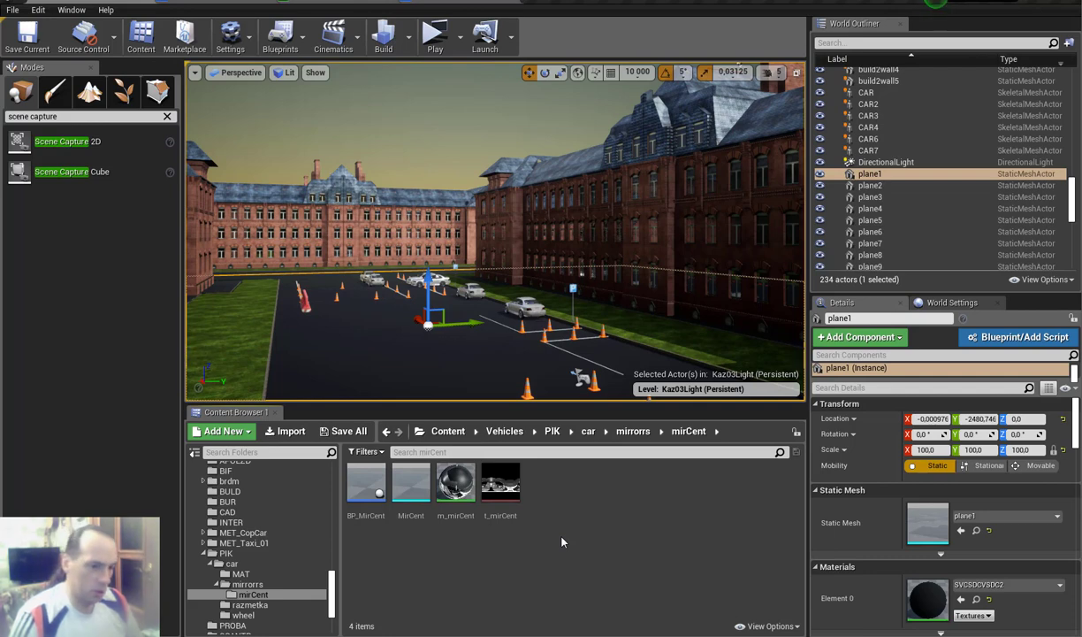
{"action": "double_click", "coordinate": [455, 482]}
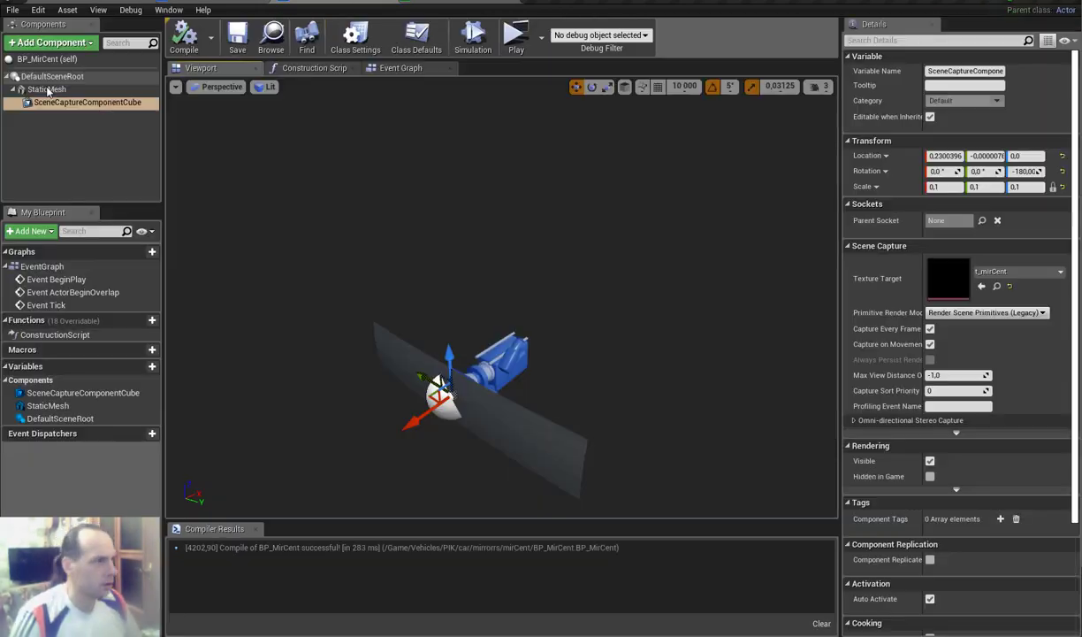
Assign m_mirCent to the mirror StaticMesh's Element 0 material.
{"action": "left_click", "coordinate": [46, 89]}
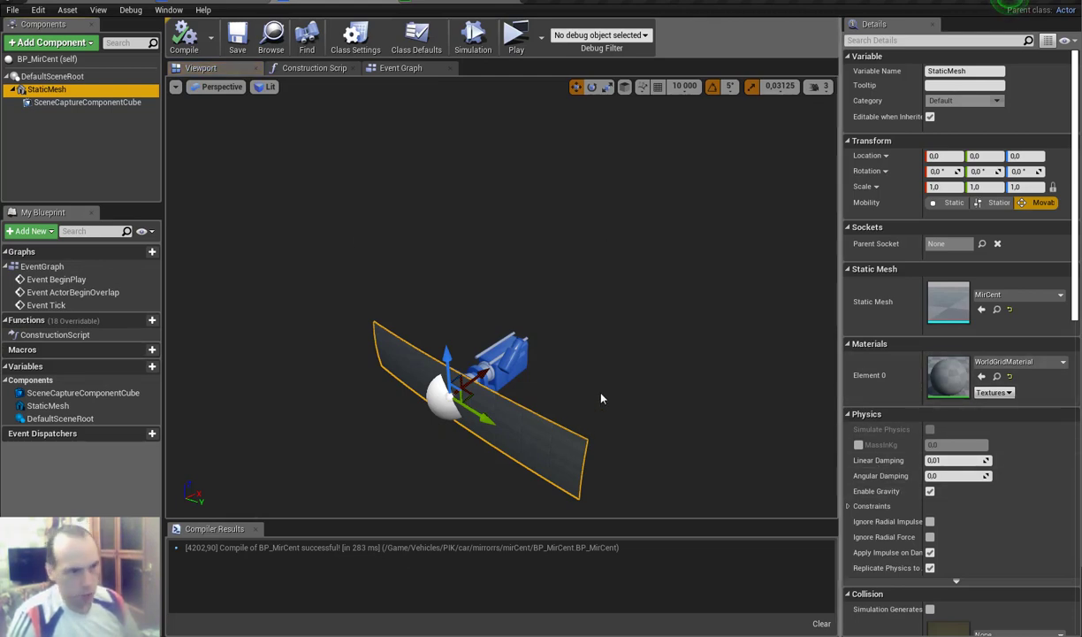
{"action": "left_click_drag", "start_coordinate": [603, 399], "coordinate": [636, 372], "text": "alt"}
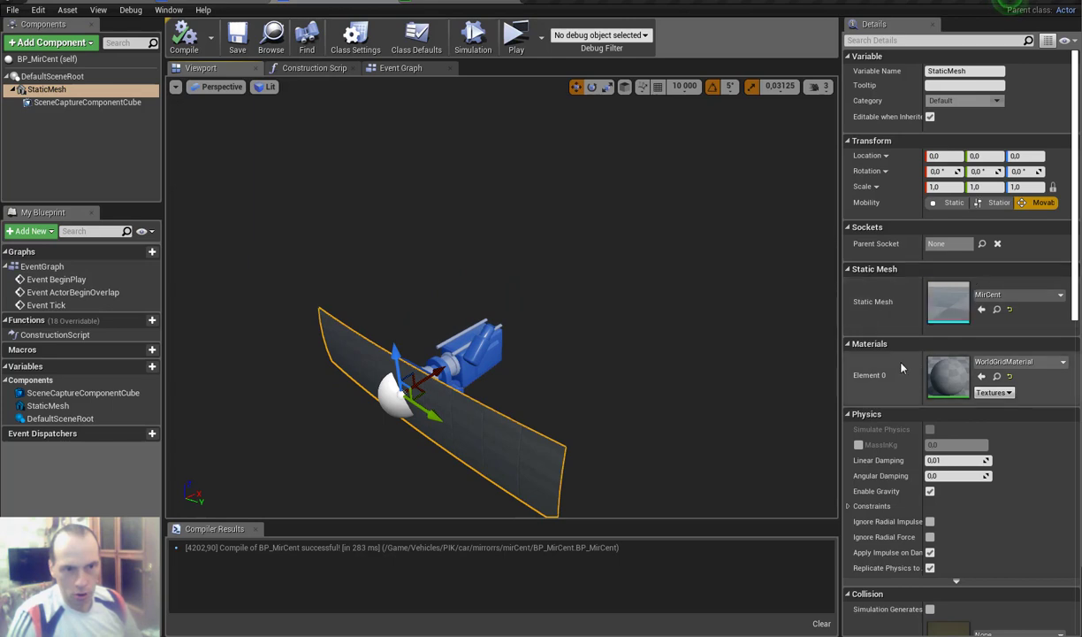
{"action": "left_click", "coordinate": [1064, 363]}
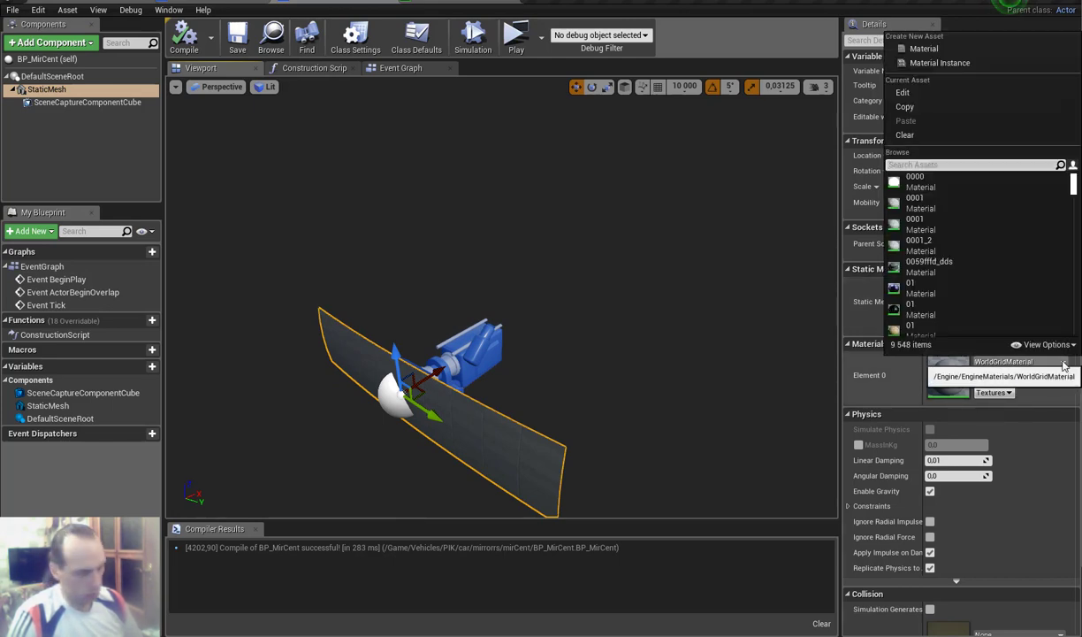
{"action": "type", "text": "m_mirCent"}
{"action": "left_click", "coordinate": [920, 178]}
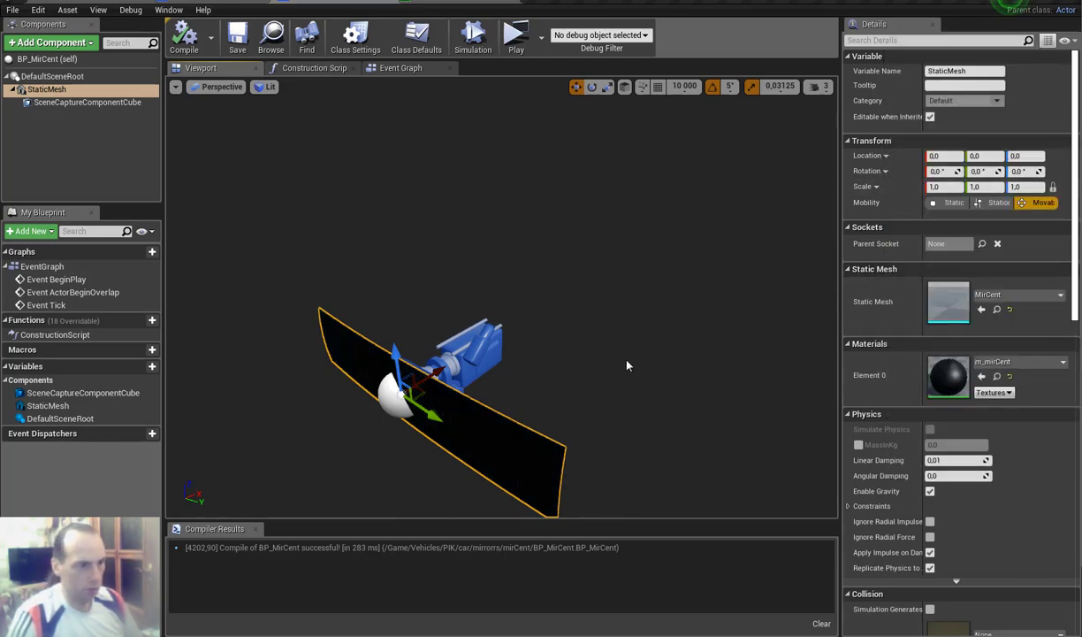
Compile BP_MirCent, then fly to the mirror inside the PIK_BP car interior.
{"action": "mouse_move", "coordinate": [627, 365]}
{"action": "left_mouse_down"}
{"action": "mouse_move", "coordinate": [575, 365]}
{"action": "mouse_move", "coordinate": [610, 364]}
{"action": "left_mouse_up"}
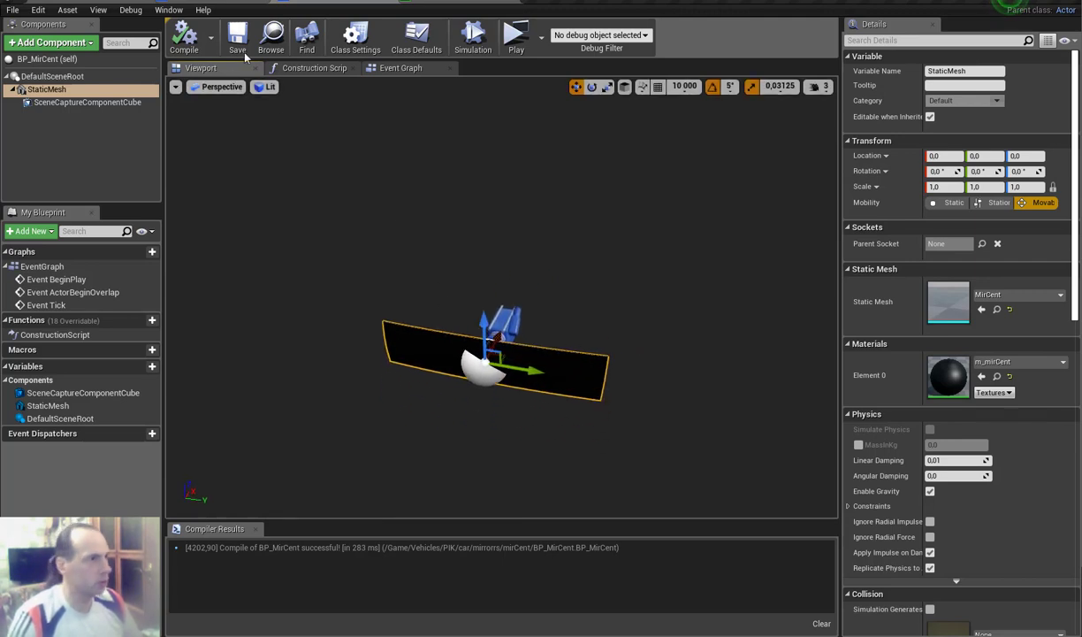
{"action": "key", "text": "F7"}
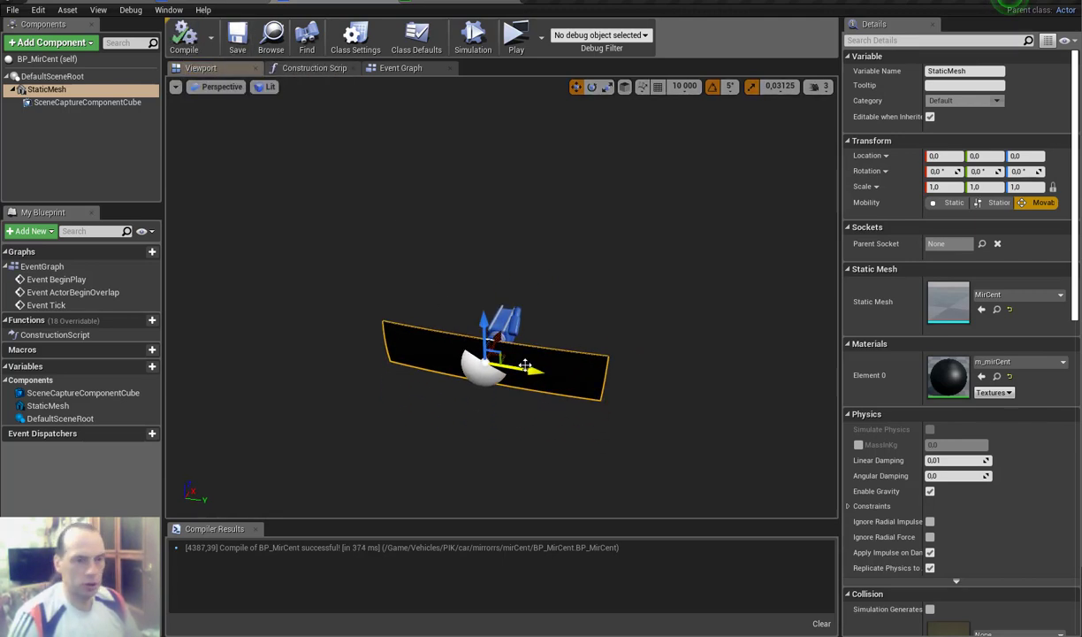
{"action": "left_click", "coordinate": [230, 5]}
{"action": "mouse_move", "coordinate": [502, 296]}
{"action": "right_mouse_down"}
{"action": "mouse_move", "coordinate": [531, 300]}
{"action": "mouse_move", "coordinate": [347, 467]}
{"action": "right_mouse_up"}
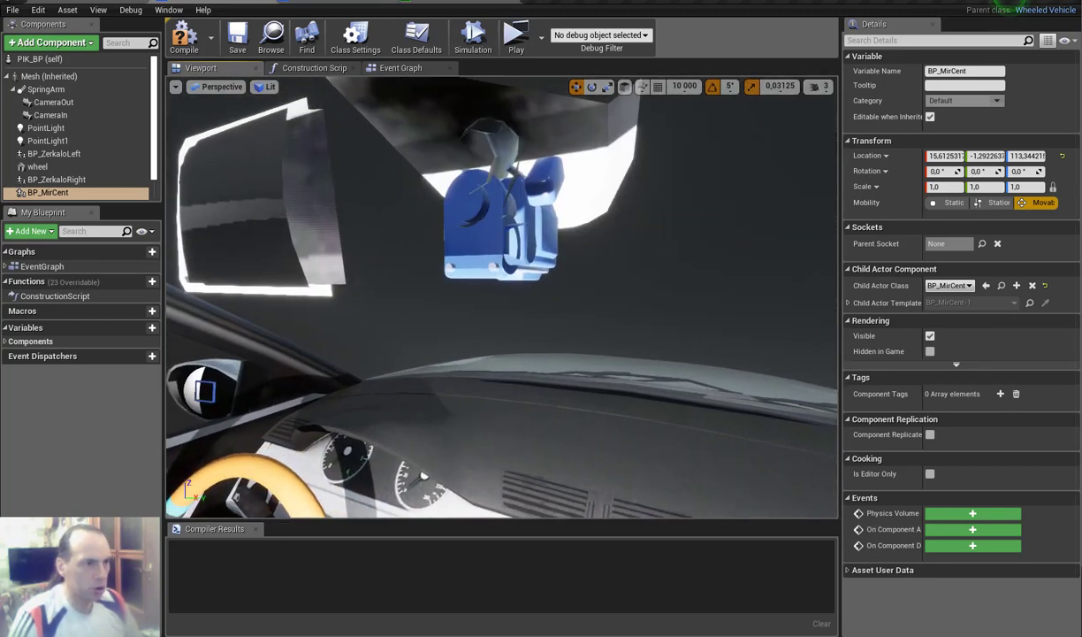
Test-rotate the BP_MirCent mirror in the cabin, undoing each tilt back to 0, 0, 0.
{"action": "right_click_drag", "start_coordinate": [347, 467], "coordinate": [474, 298]}
{"action": "key", "text": "e"}
{"action": "key", "text": "ctrl+z"}
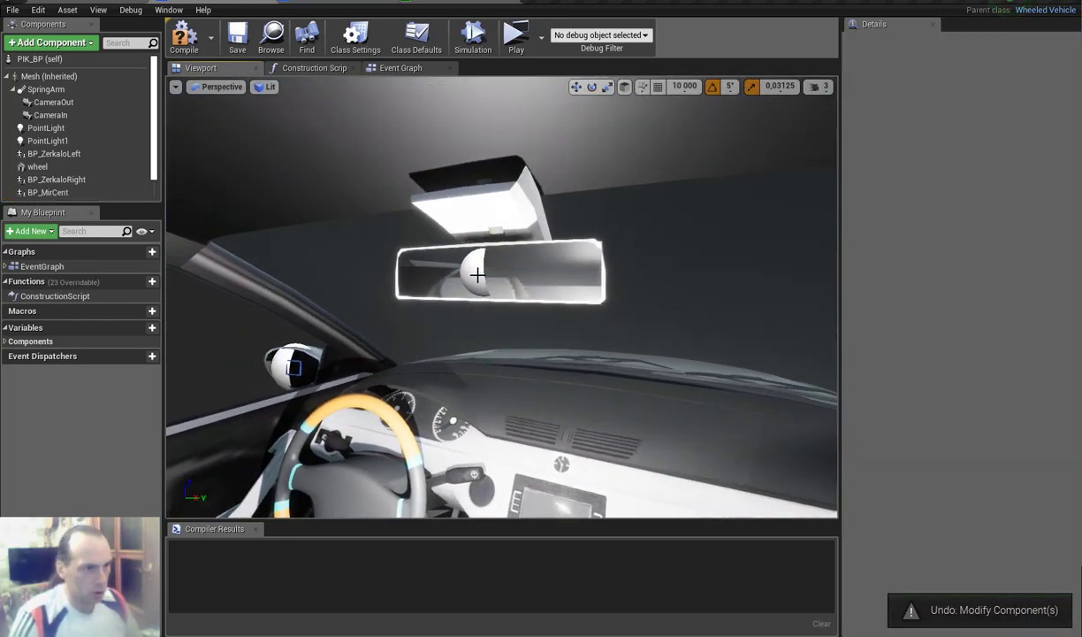
{"action": "left_click", "coordinate": [477, 275]}
{"action": "mouse_move", "coordinate": [478, 275]}
{"action": "left_mouse_down"}
{"action": "mouse_move", "coordinate": [481, 256]}
{"action": "mouse_move", "coordinate": [438, 310]}
{"action": "left_mouse_up"}
{"action": "key", "text": "ctrl+z"}
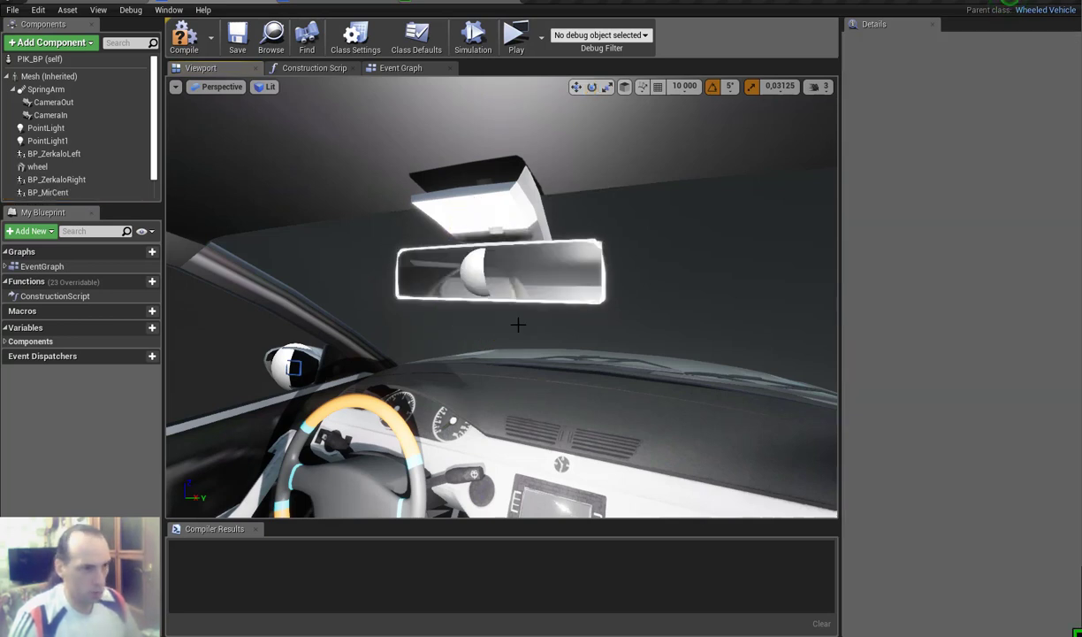
{"action": "key", "text": "ctrl+z"}
{"action": "left_click", "coordinate": [495, 300]}
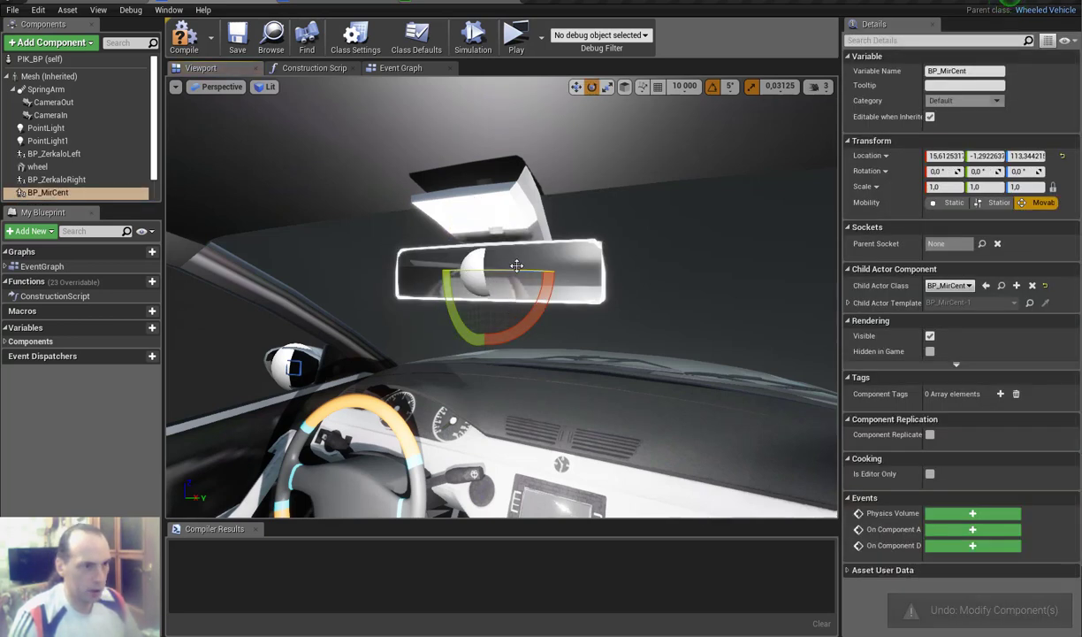
{"action": "mouse_move", "coordinate": [469, 285]}
{"action": "left_mouse_down"}
{"action": "mouse_move", "coordinate": [504, 276]}
{"action": "mouse_move", "coordinate": [481, 298]}
{"action": "left_mouse_up"}
{"action": "key", "text": "ctrl+z"}
{"action": "mouse_move", "coordinate": [481, 298]}
{"action": "right_mouse_down"}
{"action": "mouse_move", "coordinate": [371, 301]}
{"action": "mouse_move", "coordinate": [483, 430]}
{"action": "right_mouse_up"}
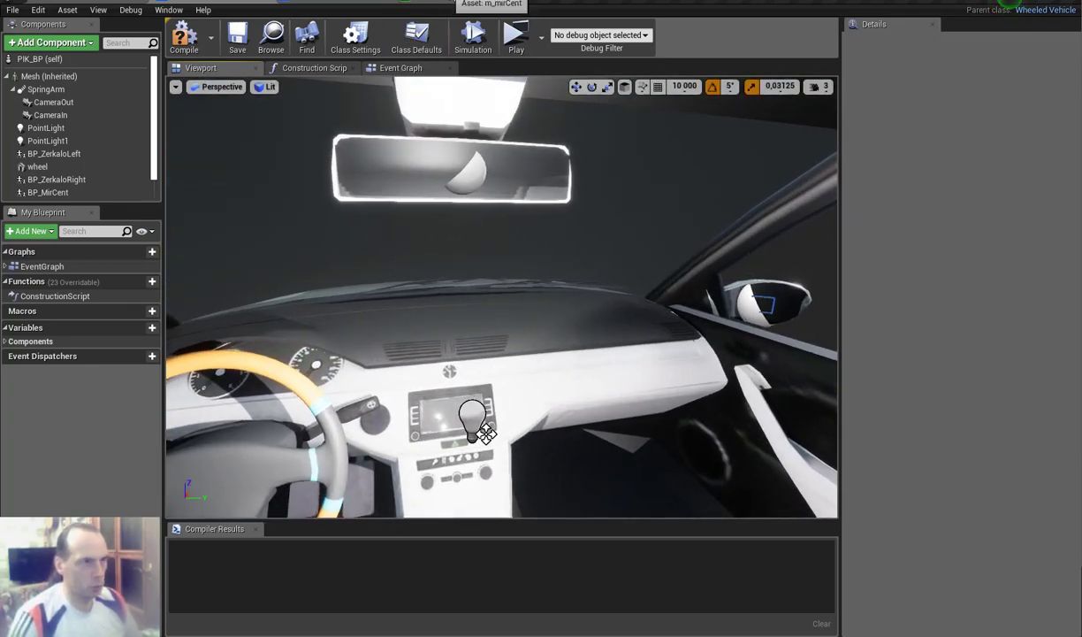
Close the m_mirCent material editor, applying its changes to the original material.
{"action": "left_click", "coordinate": [453, 2]}
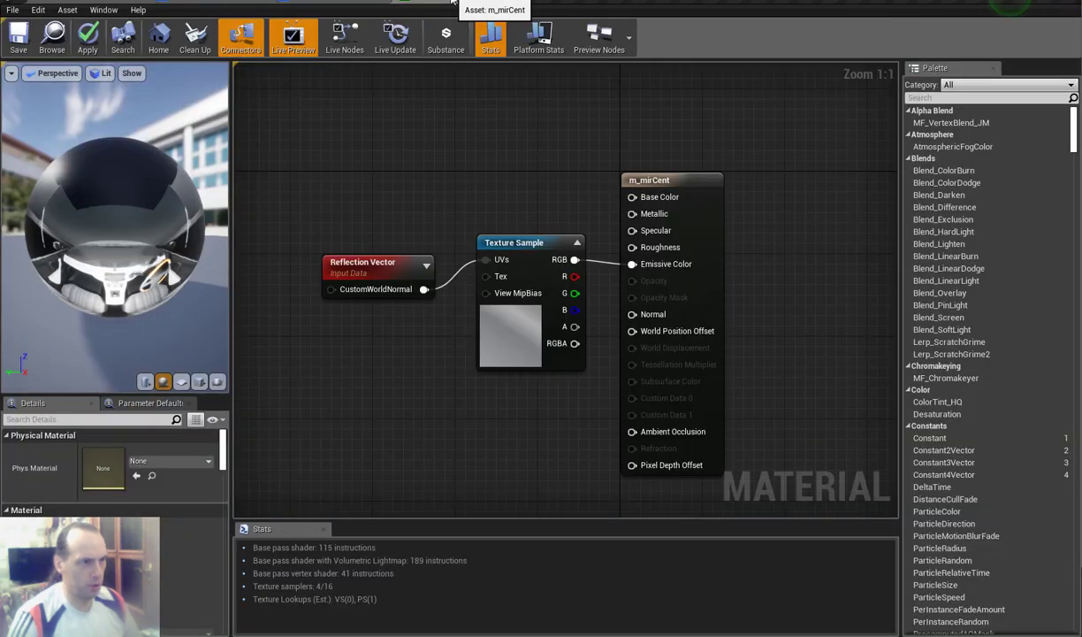
{"action": "left_click", "coordinate": [510, 1]}
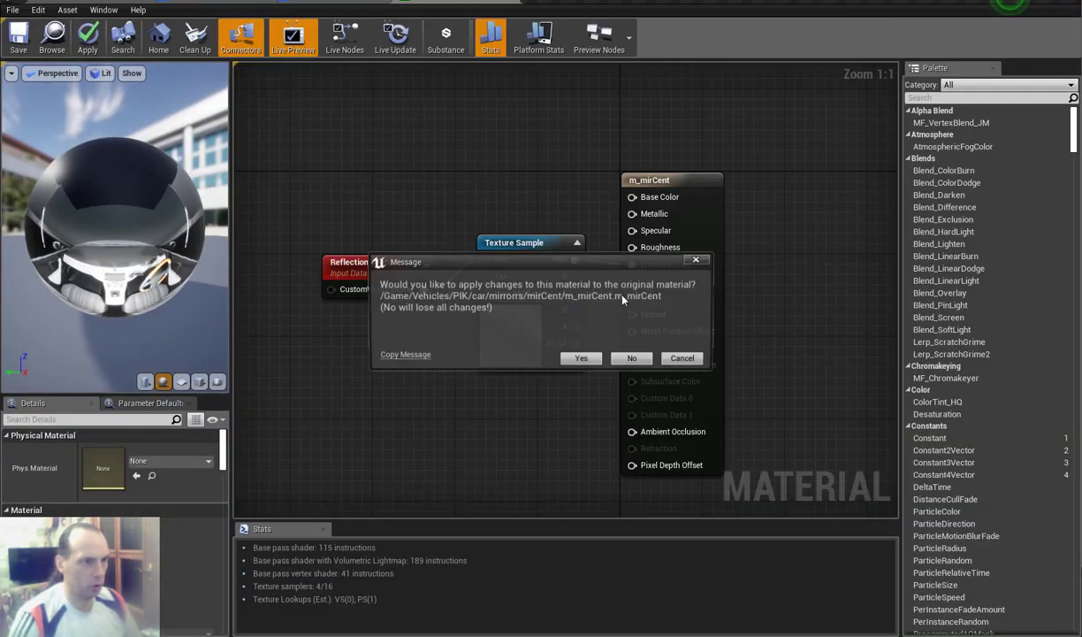
{"action": "left_click", "coordinate": [581, 360]}
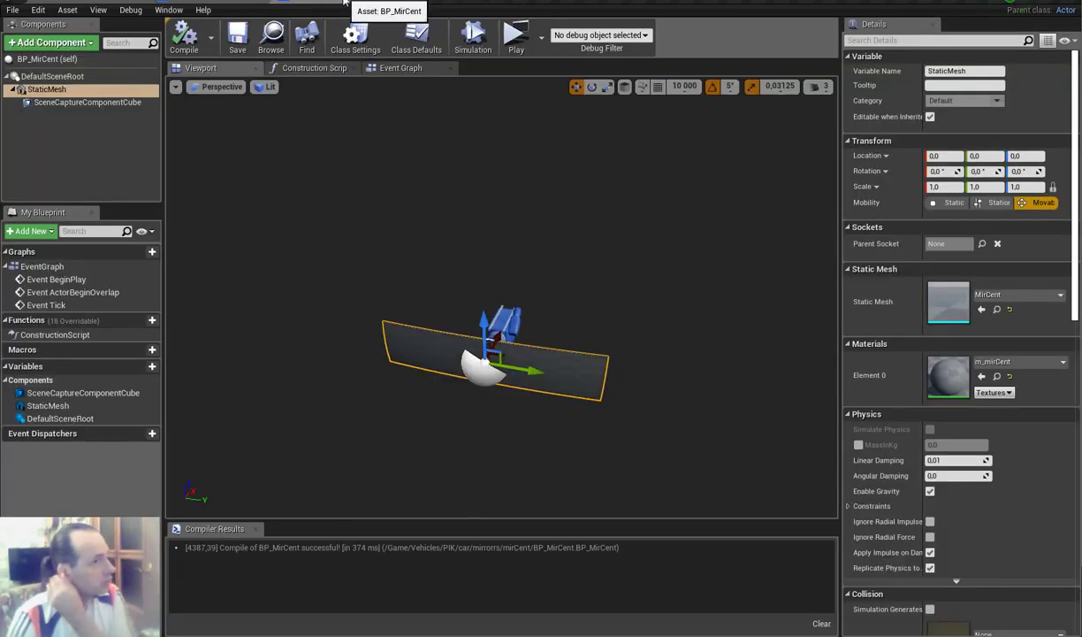
Close PIK_BP, save all modified content, and select the t_mirCent render target.
{"action": "left_click", "coordinate": [387, 3]}
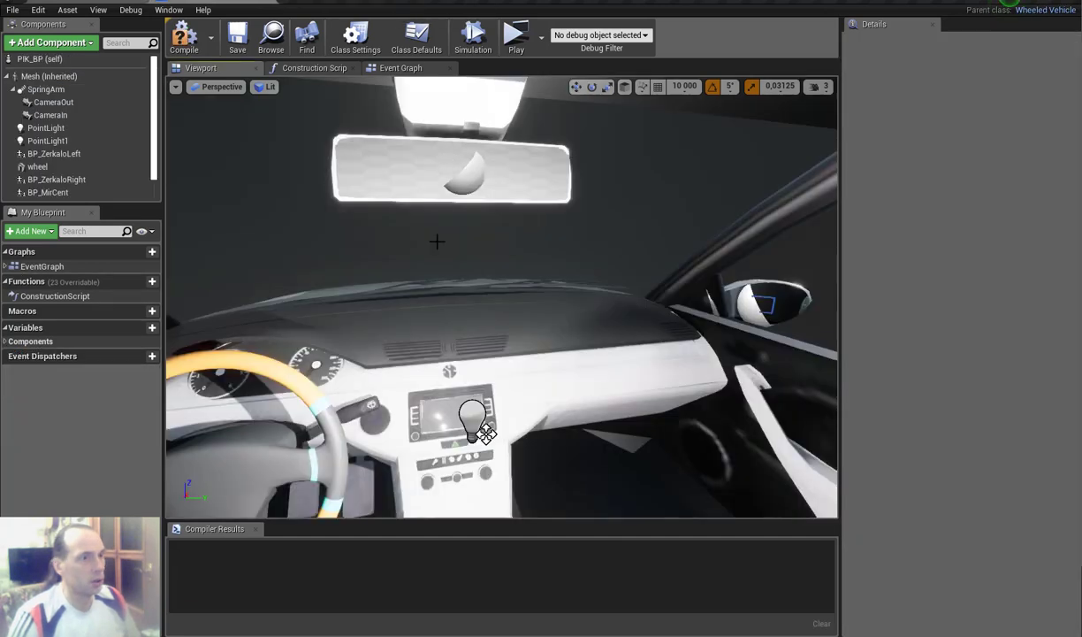
{"action": "left_click", "coordinate": [268, 2]}
{"action": "left_click", "coordinate": [533, 572]}
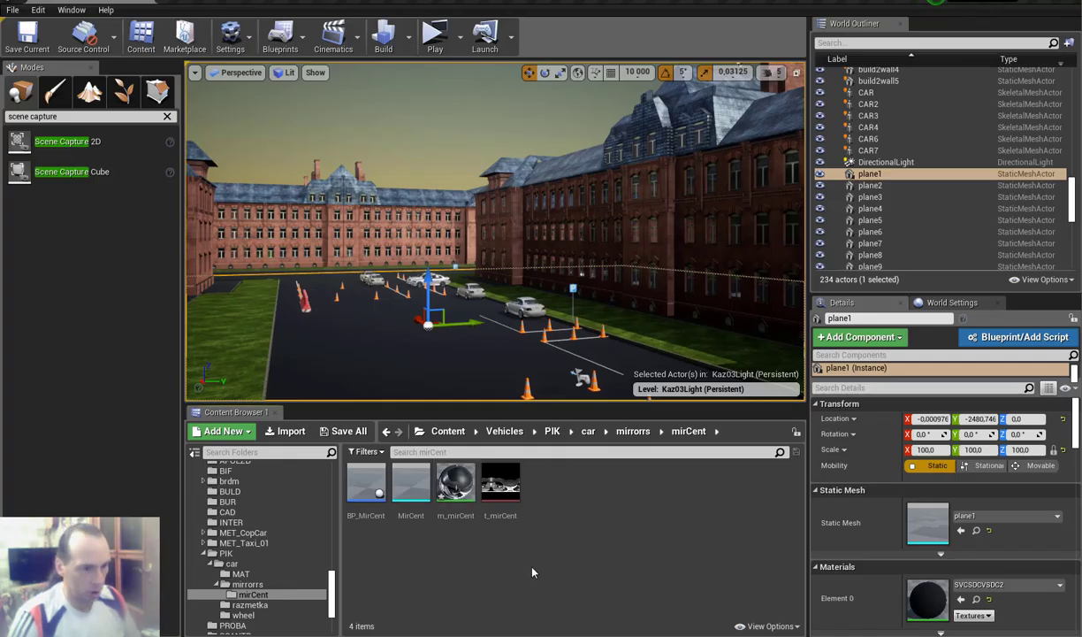
{"action": "left_click", "coordinate": [346, 431]}
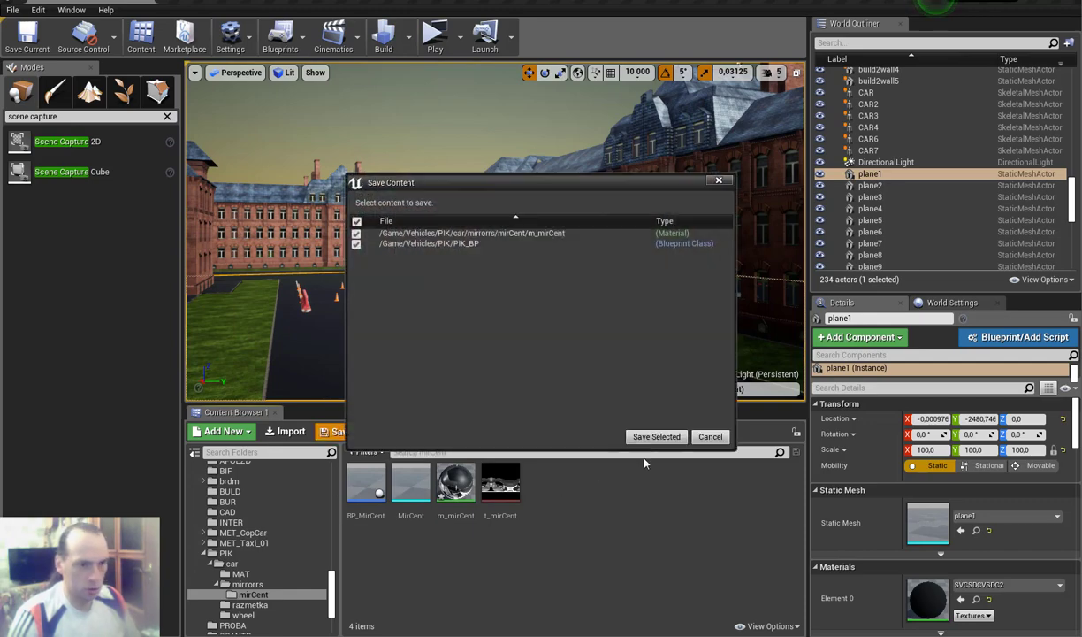
{"action": "left_click", "coordinate": [649, 438]}
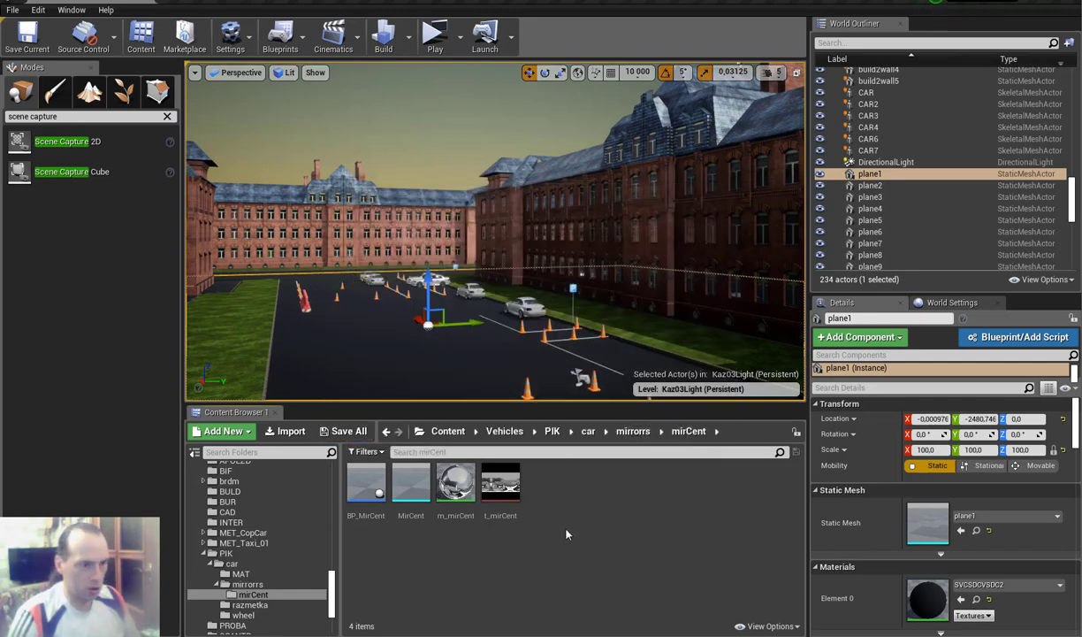
{"action": "left_click", "coordinate": [502, 483]}
Set the t_mirCent cube render target's Size X to 128 and close its editor.
{"action": "double_click", "coordinate": [503, 484]}
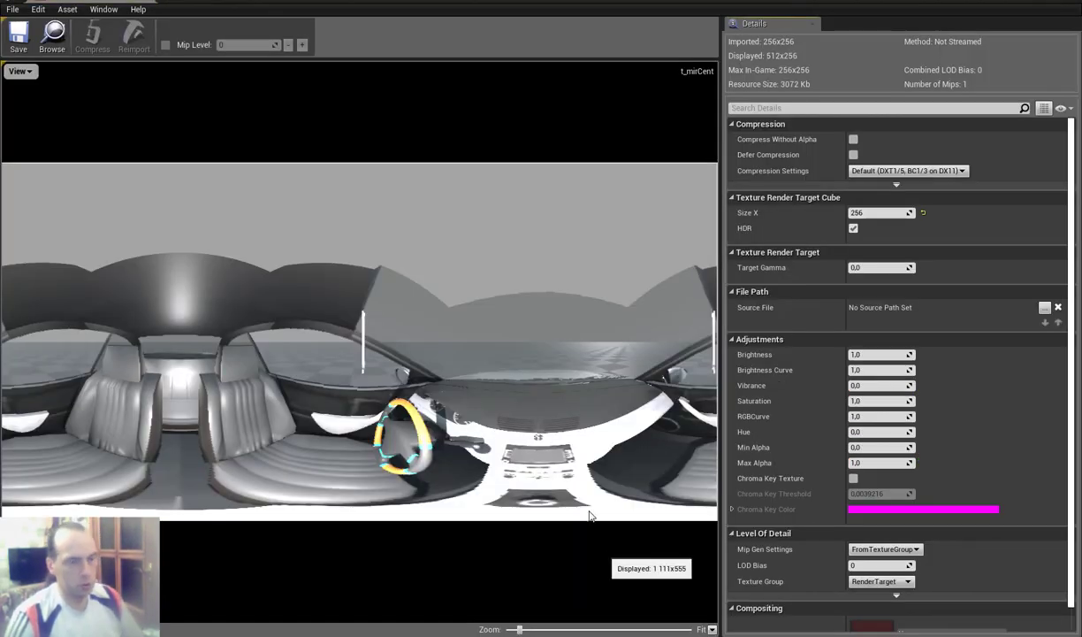
{"action": "left_click", "coordinate": [871, 212]}
{"action": "type", "text": "128"}
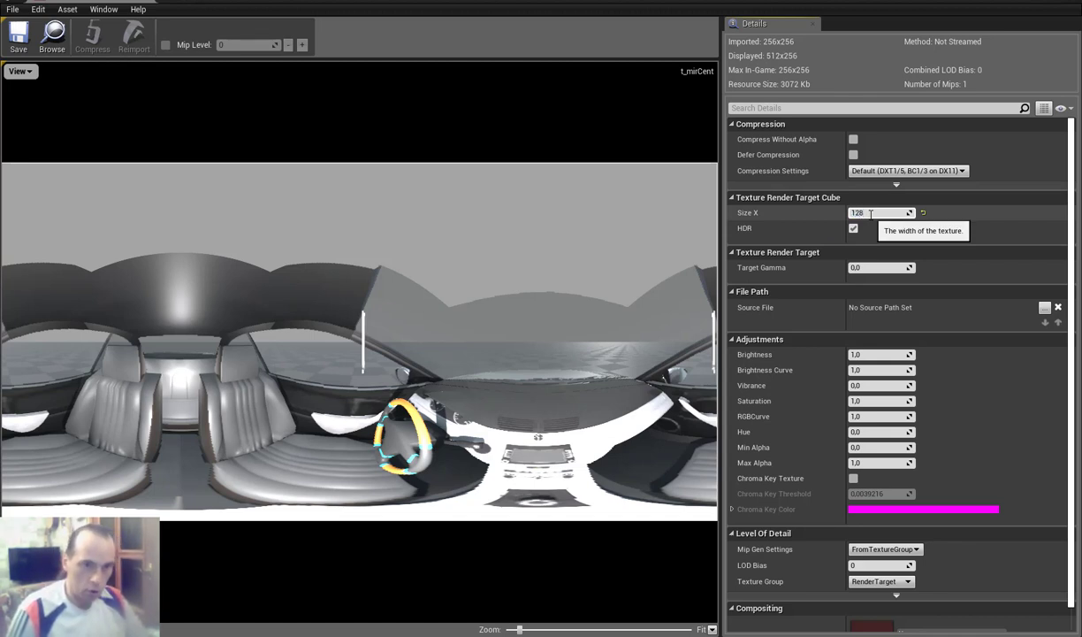
{"action": "key", "text": "Return"}
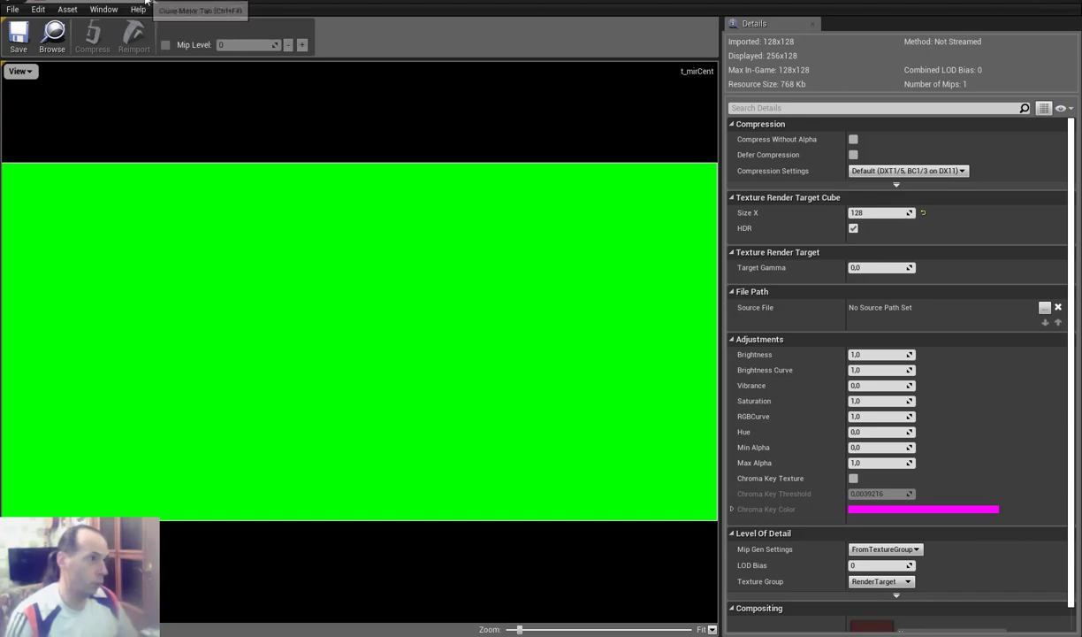
{"action": "left_click", "coordinate": [144, 3]}
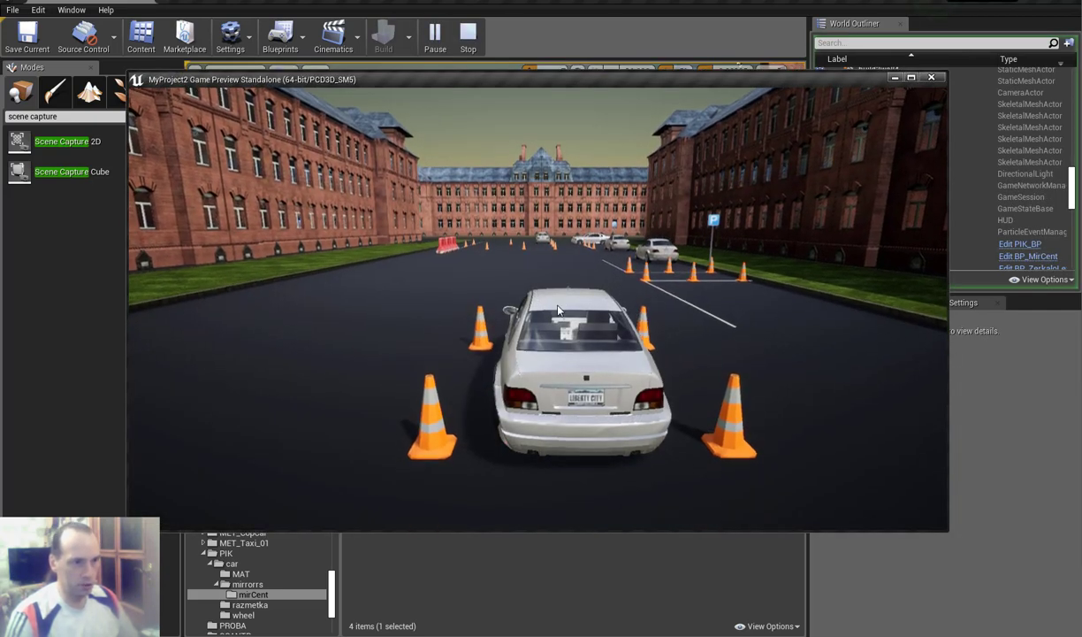
Check the mirrors from the driver's interior camera, then stop the preview and return to BP_MirCent.
{"action": "left_click", "coordinate": [558, 302]}
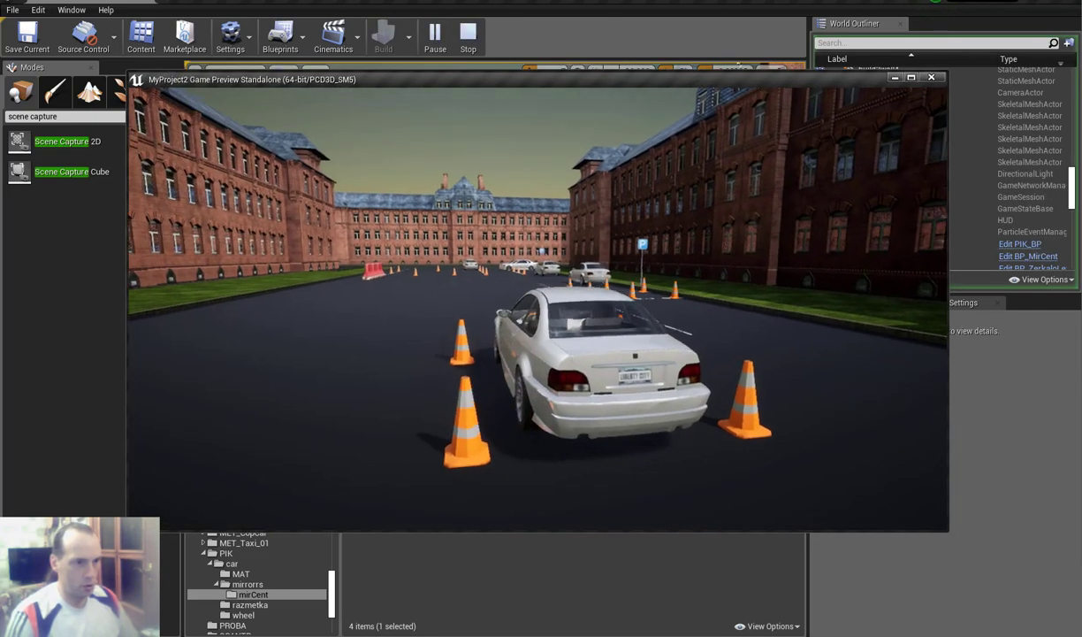
{"action": "key", "text": "Tab"}
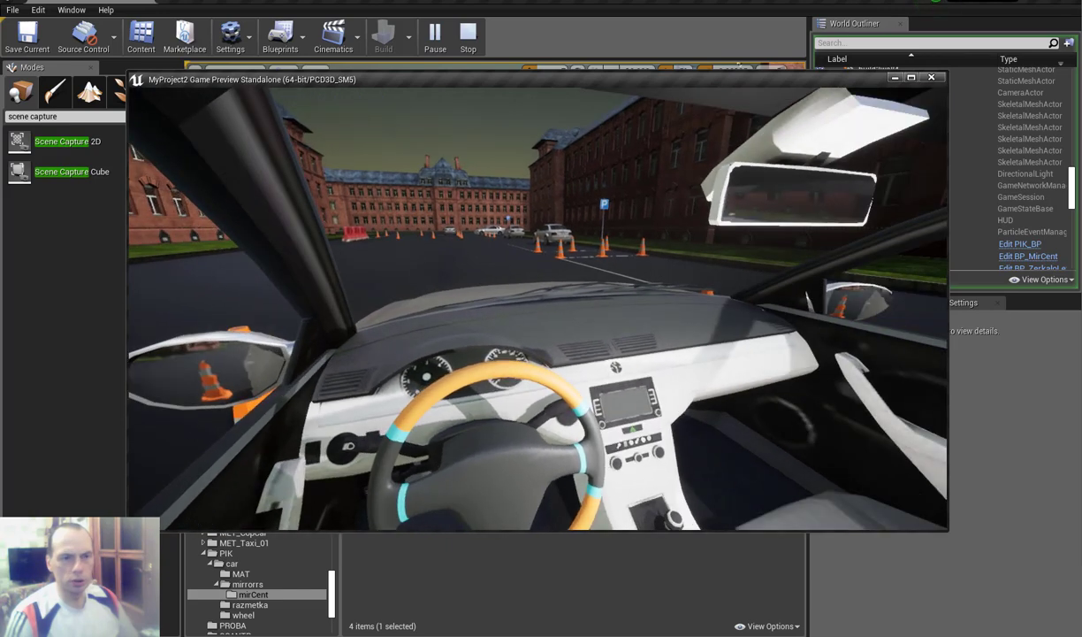
{"action": "key", "text": "Escape"}
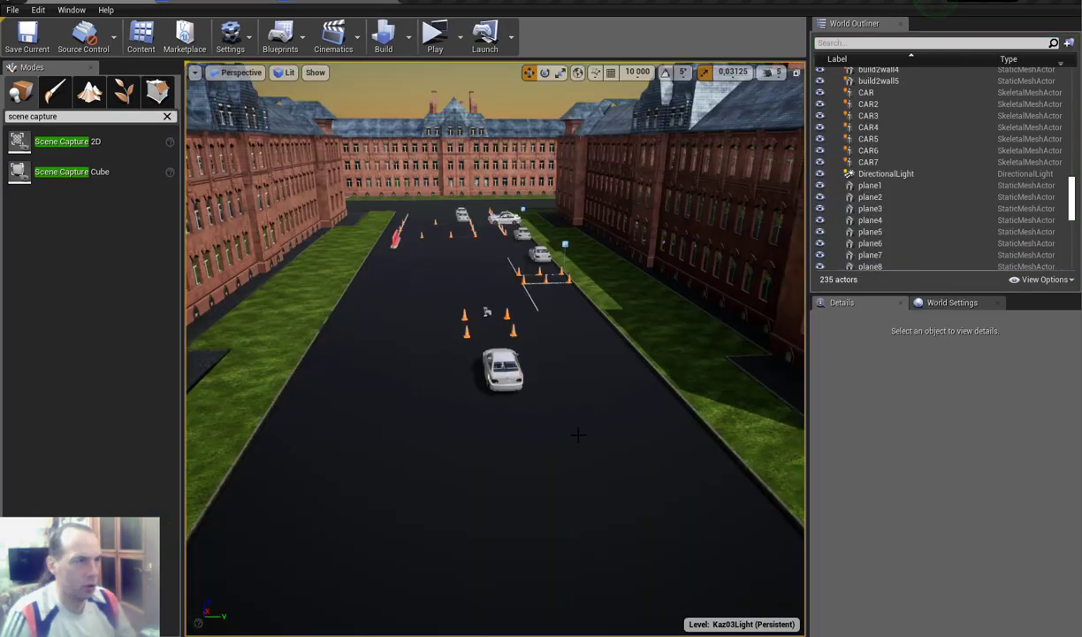
{"action": "left_click", "coordinate": [576, 420]}
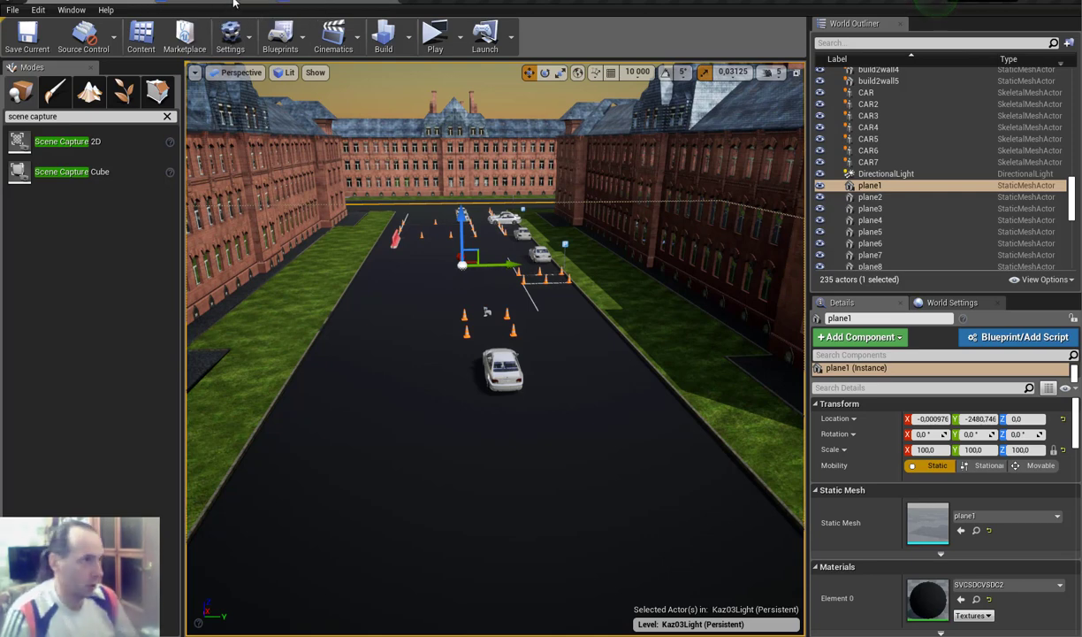
{"action": "left_click", "coordinate": [234, 2]}
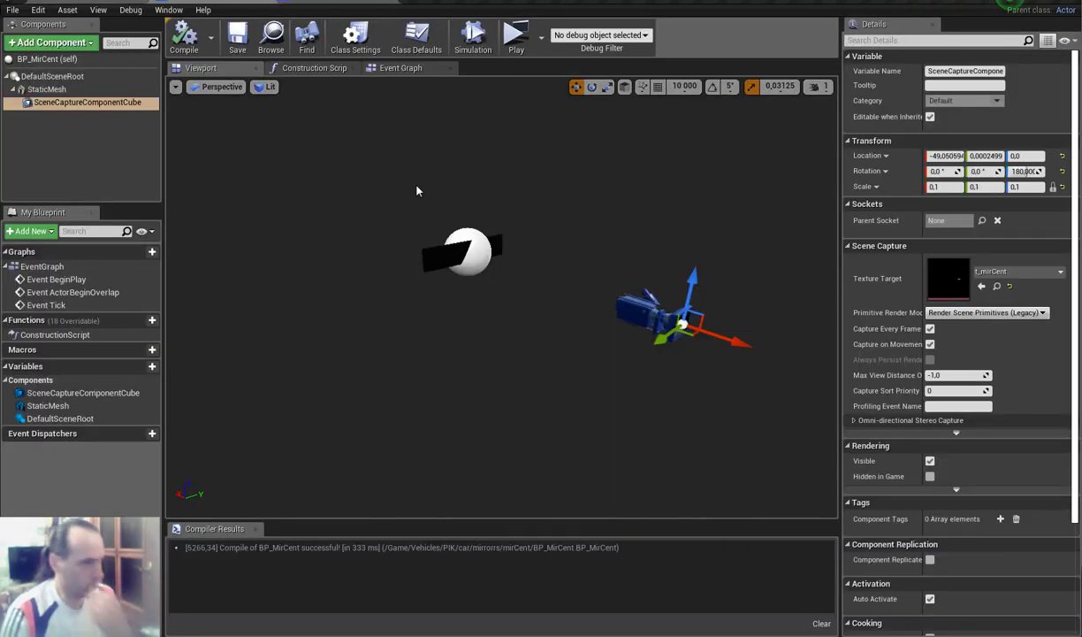
{"action": "left_click", "coordinate": [340, 2]}
{"action": "left_click", "coordinate": [251, 3]}
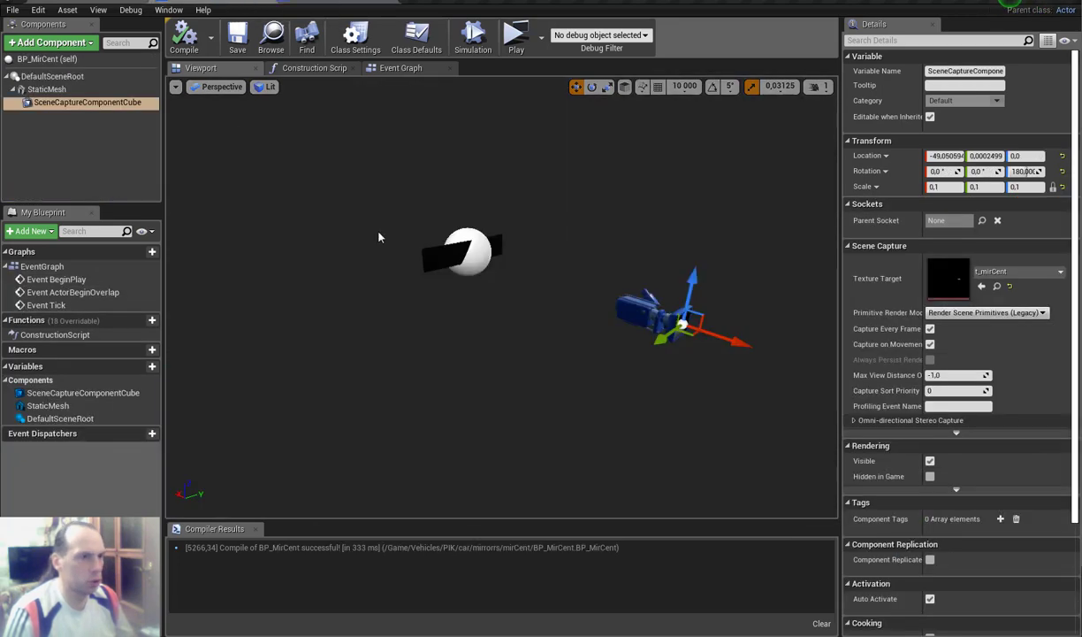
{"action": "left_click_drag", "start_coordinate": [360, 220], "coordinate": [416, 231]}
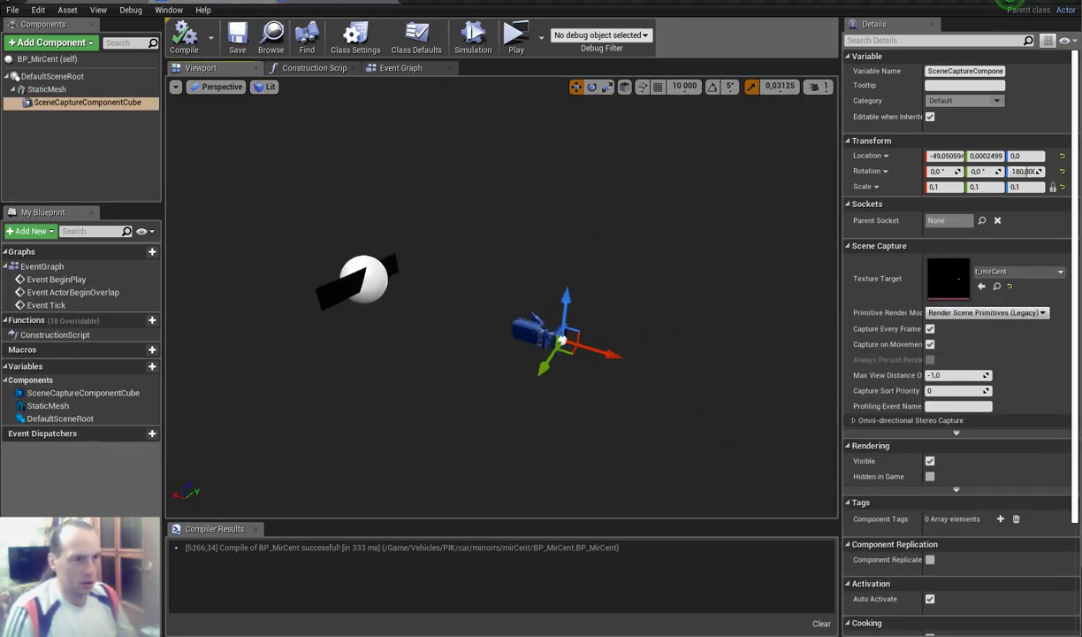
{"action": "mouse_move", "coordinate": [416, 231]}
{"action": "left_mouse_down"}
{"action": "mouse_move", "coordinate": [381, 265]}
{"action": "mouse_move", "coordinate": [394, 252]}
{"action": "left_mouse_up"}
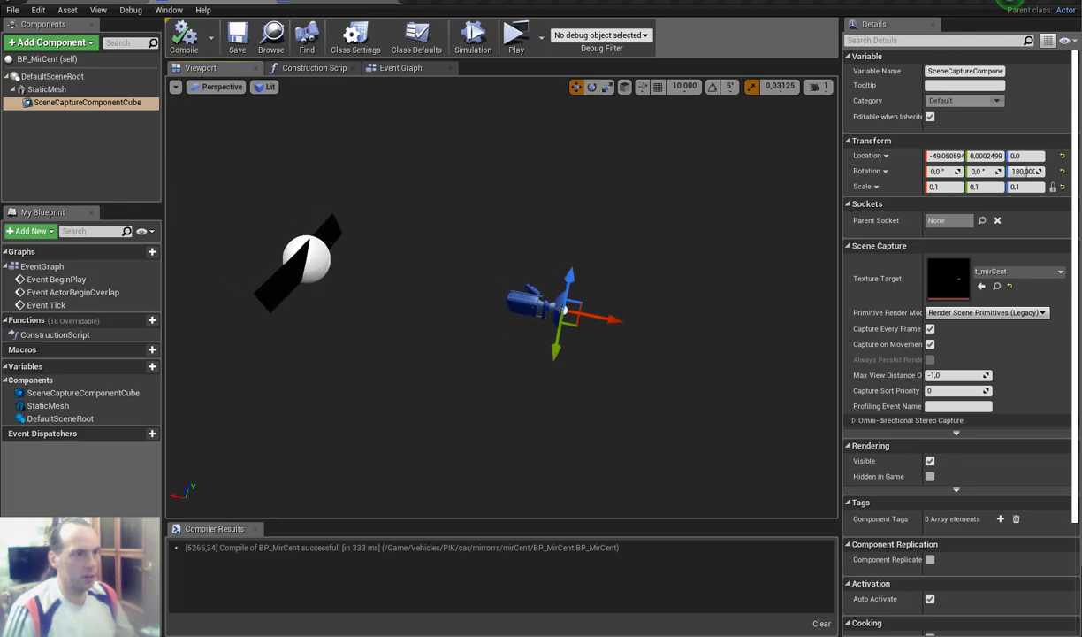
{"action": "left_click_drag", "start_coordinate": [607, 318], "coordinate": [314, 315]}
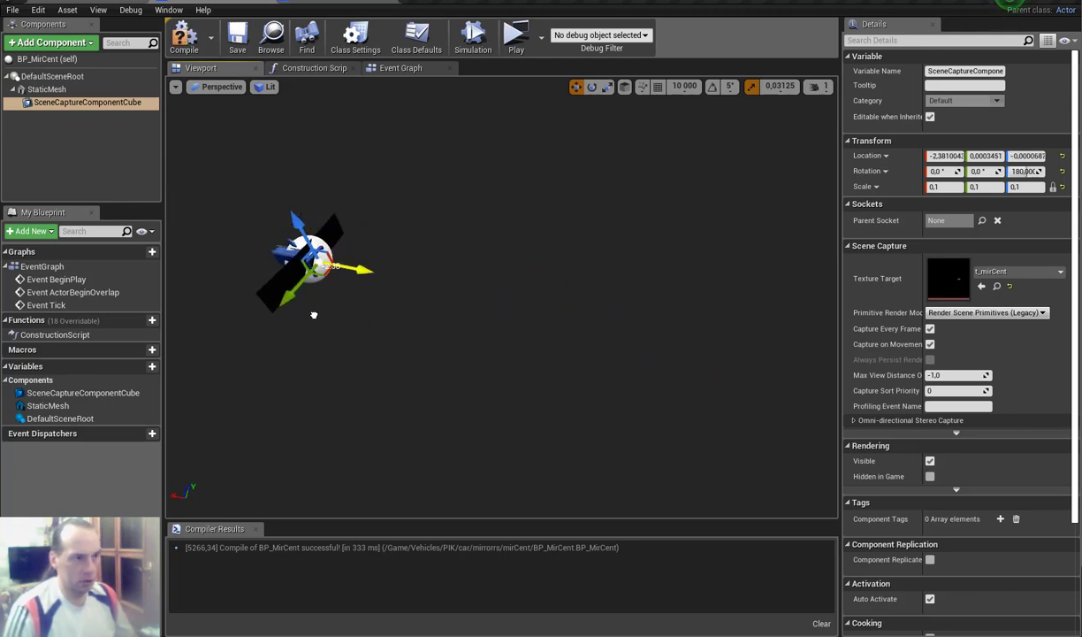
{"action": "key", "text": "ctrl+z"}
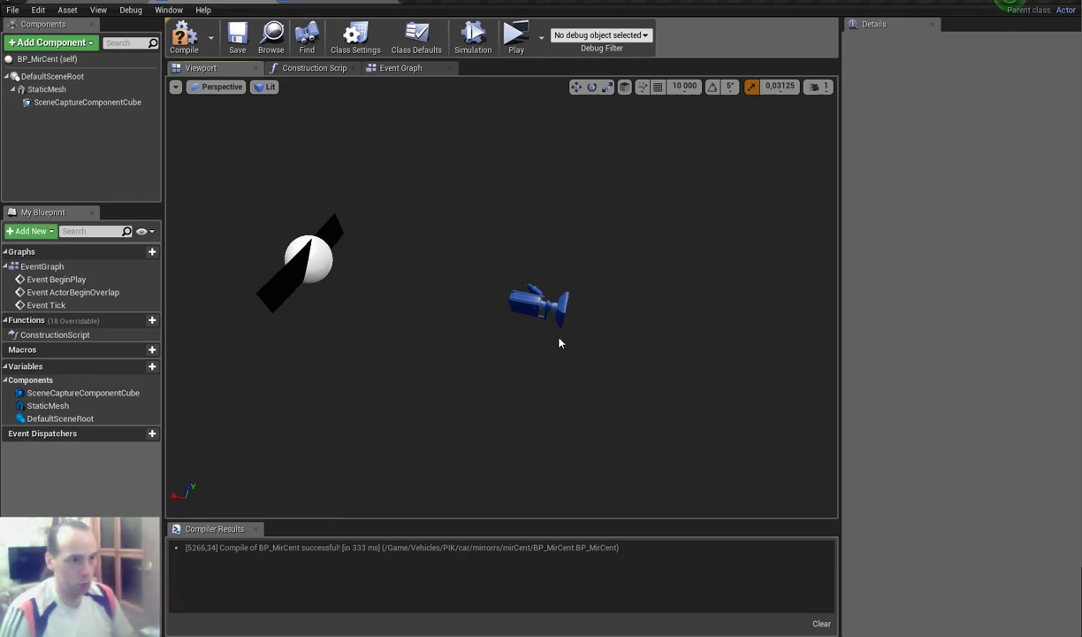
{"action": "mouse_move", "coordinate": [560, 336]}
{"action": "left_mouse_down"}
{"action": "mouse_move", "coordinate": [583, 362]}
{"action": "mouse_move", "coordinate": [619, 318]}
{"action": "mouse_move", "coordinate": [601, 320]}
{"action": "left_mouse_up"}
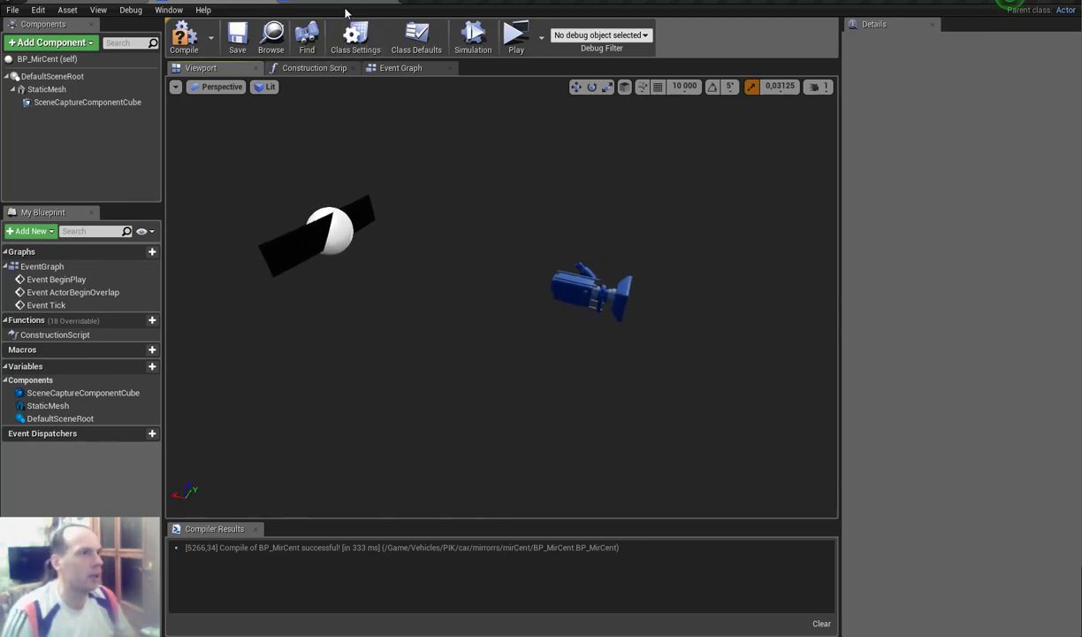
{"action": "left_click_drag", "start_coordinate": [350, 234], "coordinate": [362, 340]}
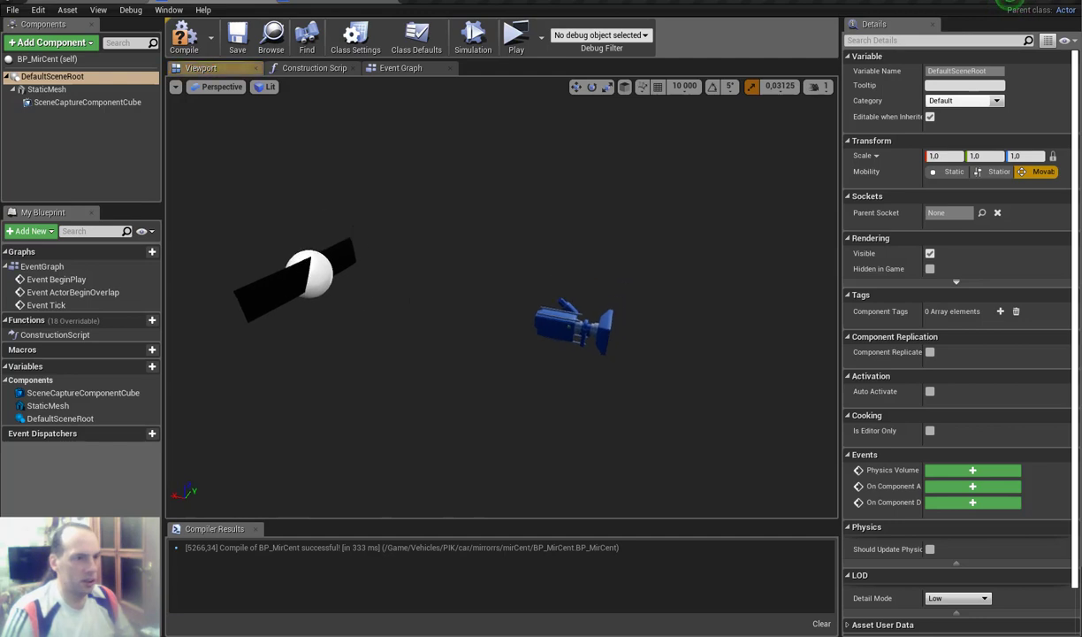
Switch to PIK_BP and move the view inside the car toward the BP_MirCent mirror.
{"action": "left_click_drag", "start_coordinate": [401, 406], "coordinate": [371, 389]}
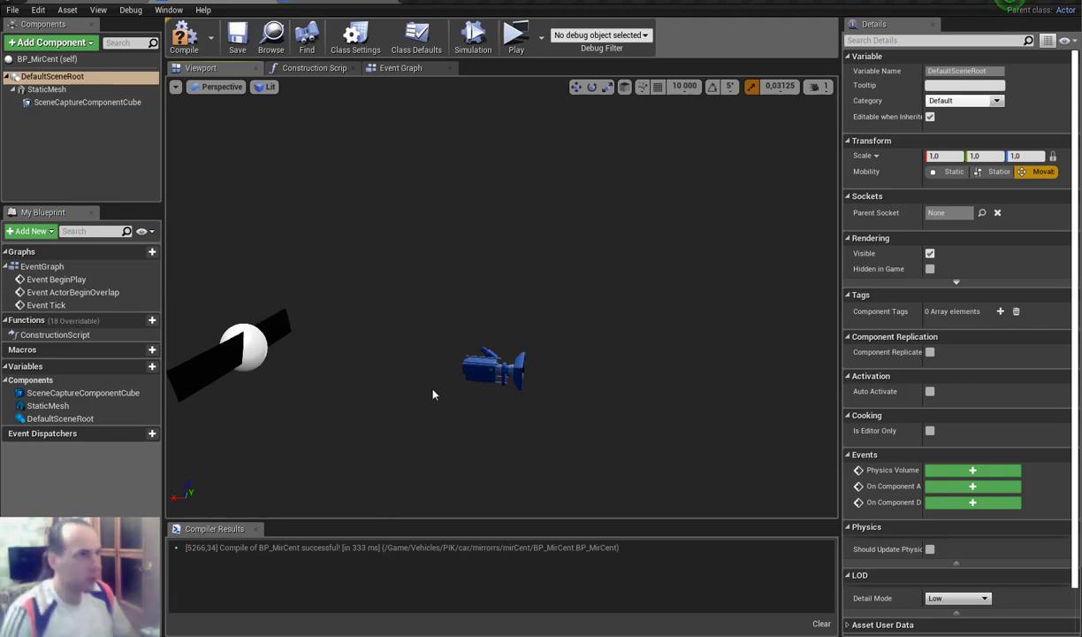
{"action": "left_click", "coordinate": [354, 5]}
{"action": "mouse_move", "coordinate": [528, 438]}
{"action": "right_mouse_down"}
{"action": "mouse_move", "coordinate": [591, 511]}
{"action": "mouse_move", "coordinate": [829, 248]}
{"action": "mouse_move", "coordinate": [627, 436]}
{"action": "mouse_move", "coordinate": [558, 472]}
{"action": "mouse_move", "coordinate": [553, 437]}
{"action": "mouse_move", "coordinate": [544, 501]}
{"action": "mouse_move", "coordinate": [562, 507]}
{"action": "mouse_move", "coordinate": [566, 495]}
{"action": "right_mouse_up"}
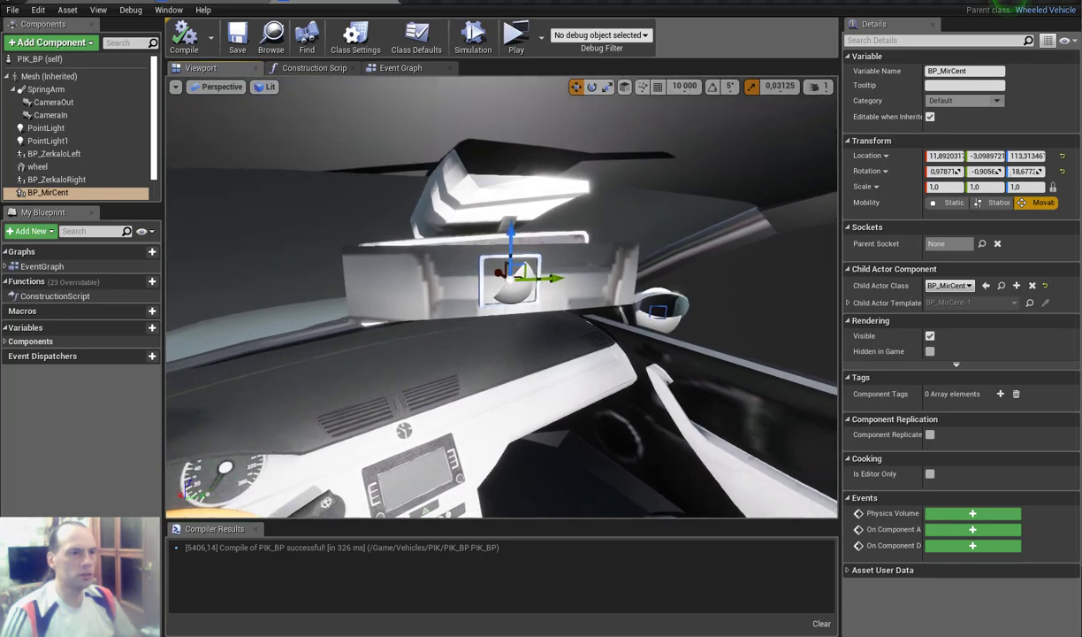
Frame the rear-view mirror and dashboard in the PIK_BP viewport.
{"action": "mouse_move", "coordinate": [568, 501]}
{"action": "right_mouse_down"}
{"action": "mouse_move", "coordinate": [641, 498]}
{"action": "mouse_move", "coordinate": [551, 400]}
{"action": "mouse_move", "coordinate": [574, 430]}
{"action": "mouse_move", "coordinate": [654, 274]}
{"action": "right_mouse_up"}
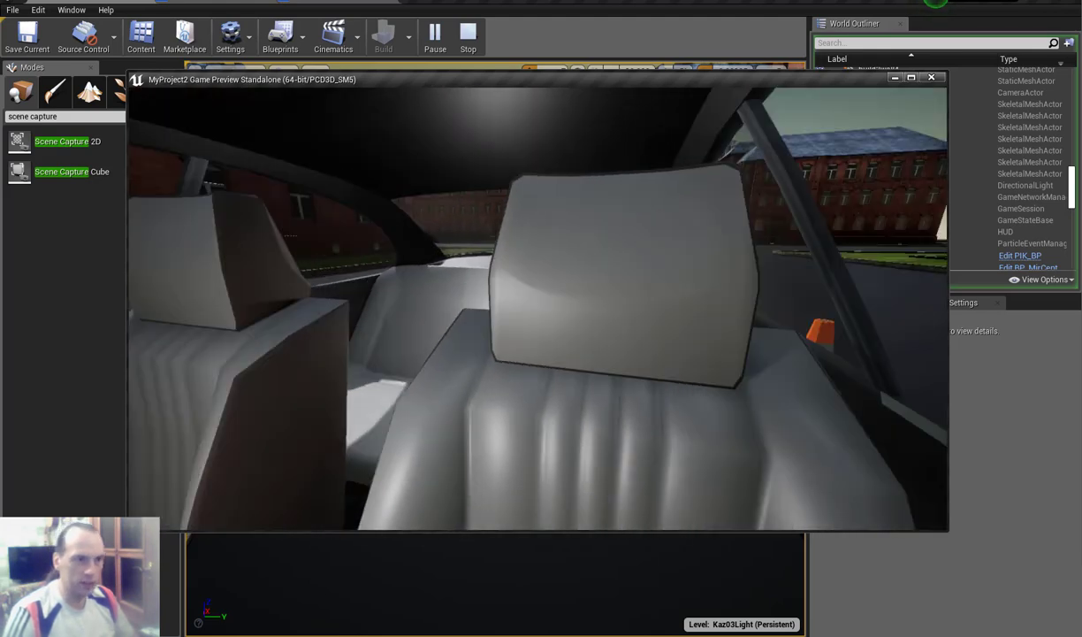
Toggle between chase and in-car cameras to inspect the mirrors, then exit the preview.
{"action": "key", "text": "Tab"}
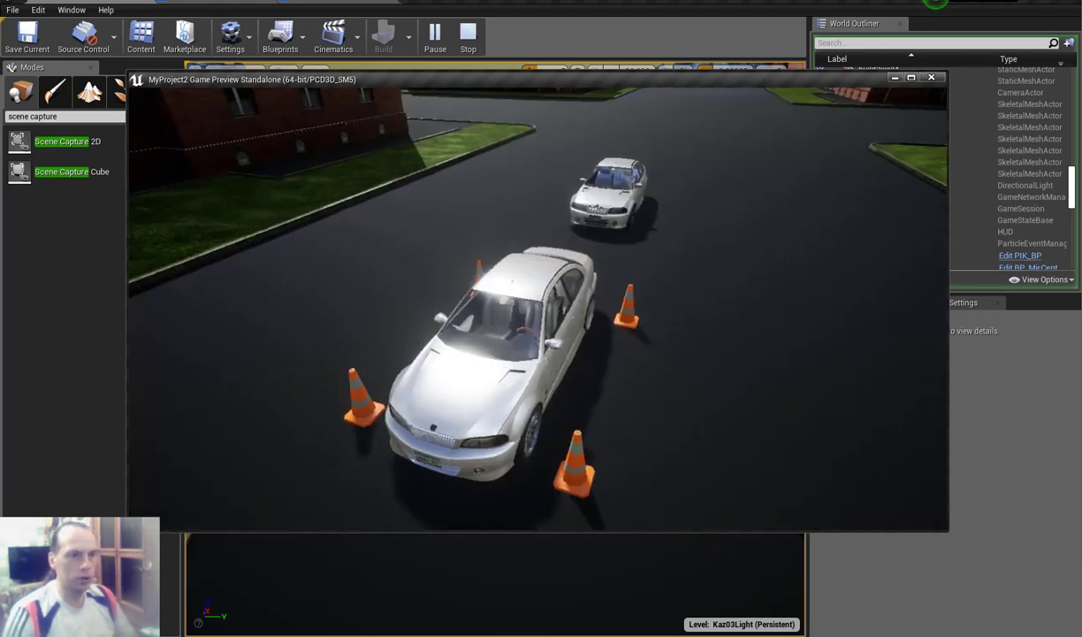
{"action": "key", "text": "Tab"}
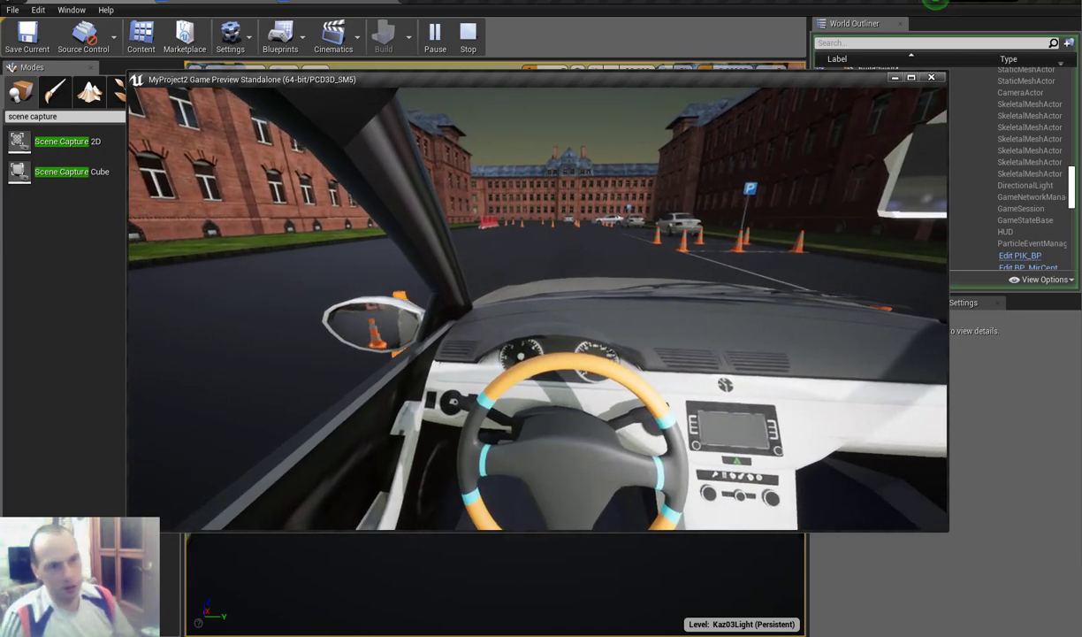
{"action": "key", "text": "Escape"}
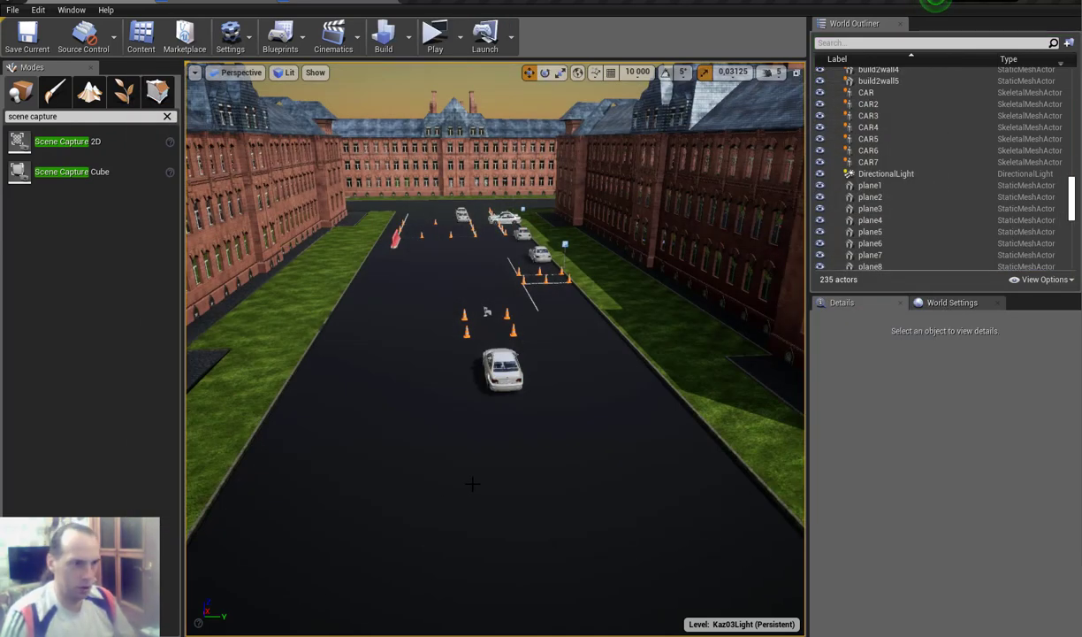